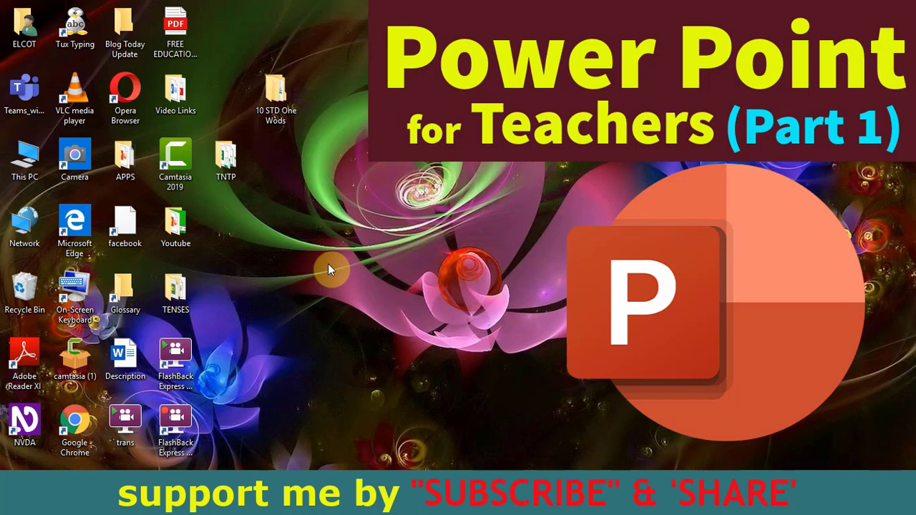
- Add a new Microsoft PowerPoint Presentation on the desktop and begin naming it Rearrange
right_click(328, 269)
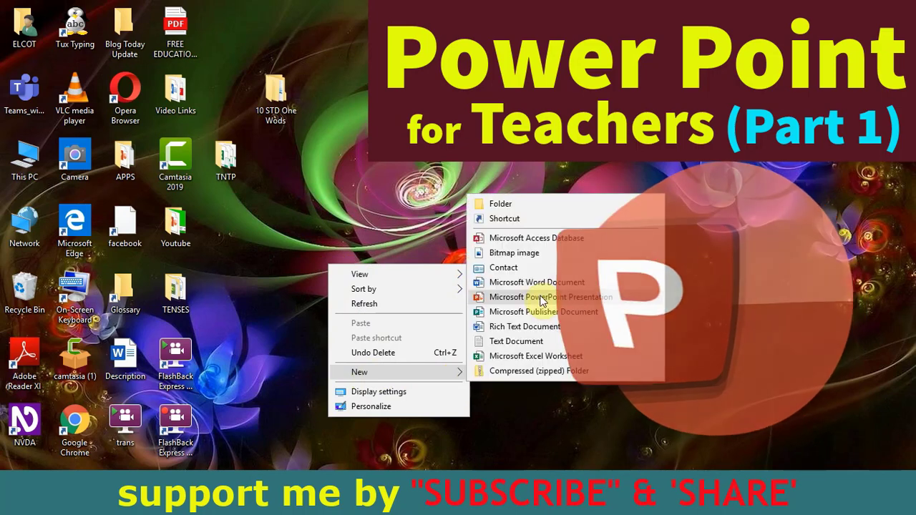
mouse_move(398, 373)
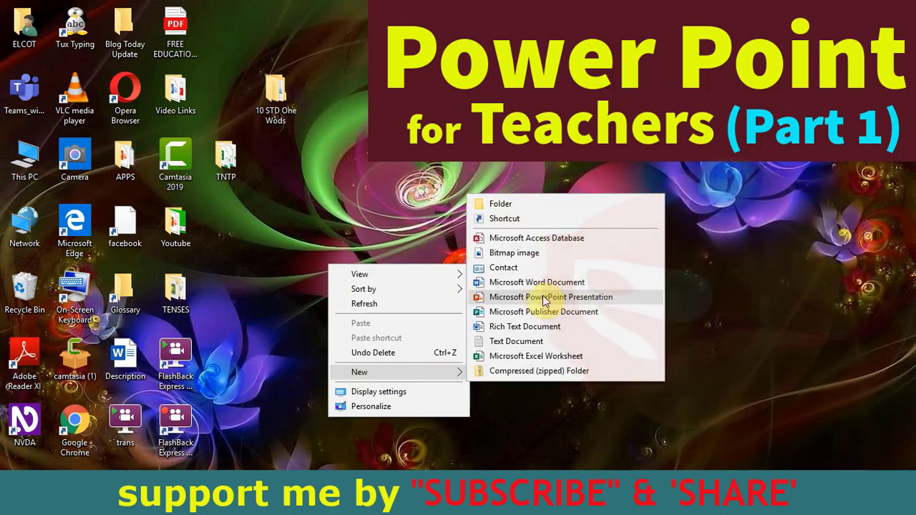
click(545, 298)
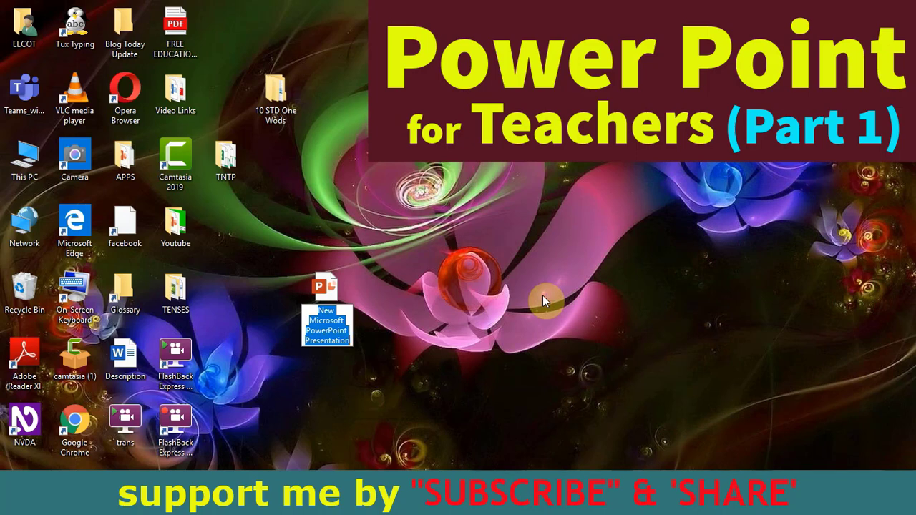
text(Rea)
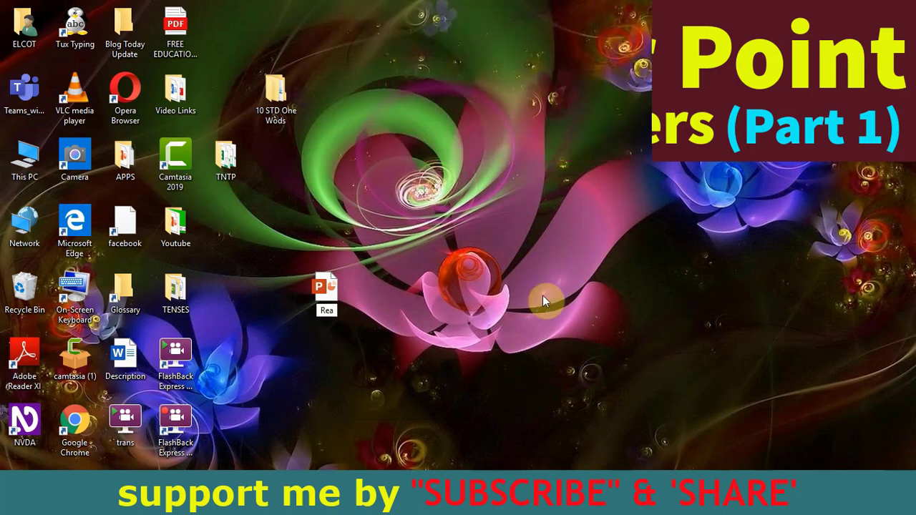
text(d)
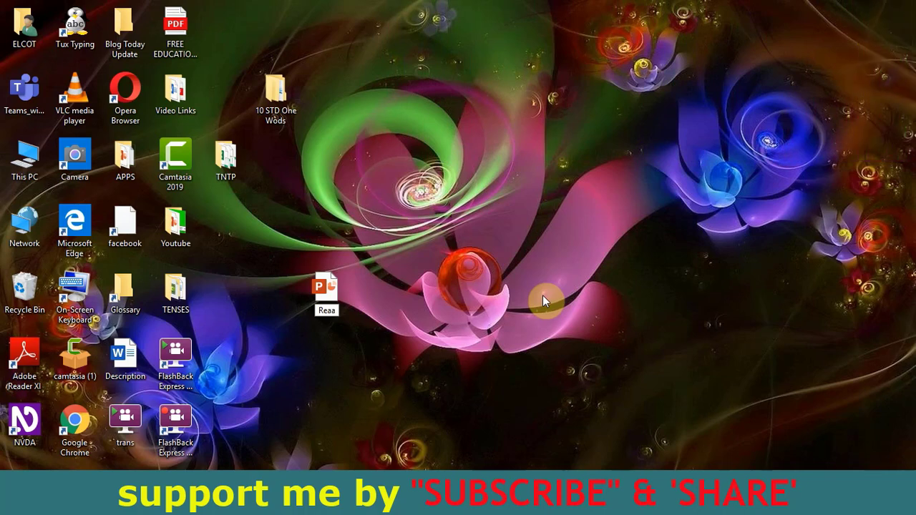
- Open the Rearrange presentation and insert one slide with the Blank layout
double_click(333, 308)
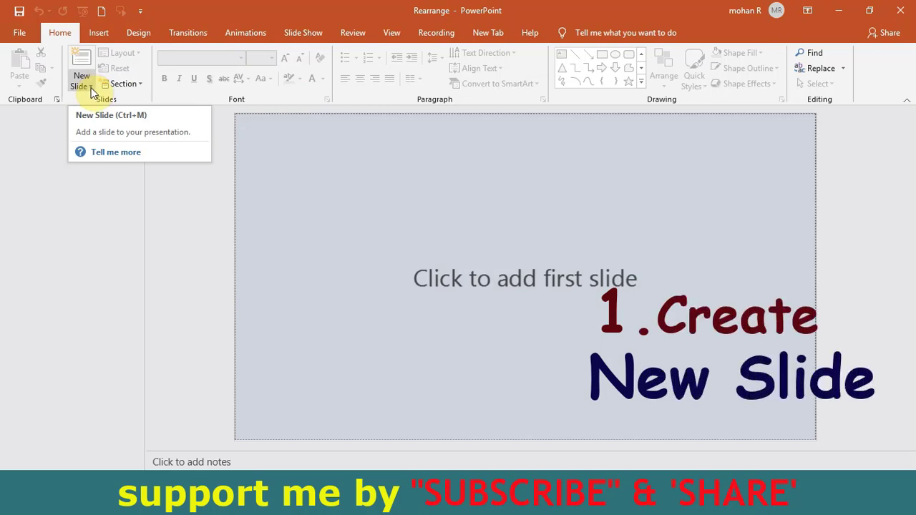
click(91, 88)
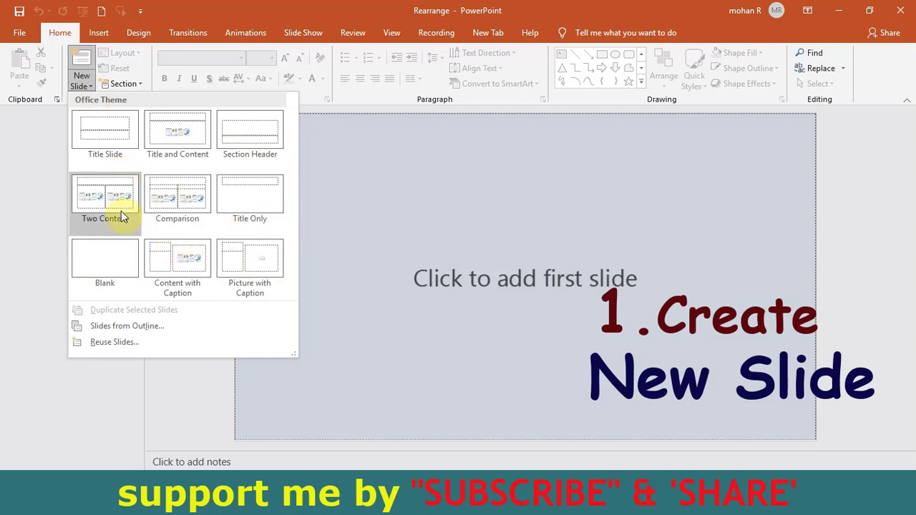
click(101, 268)
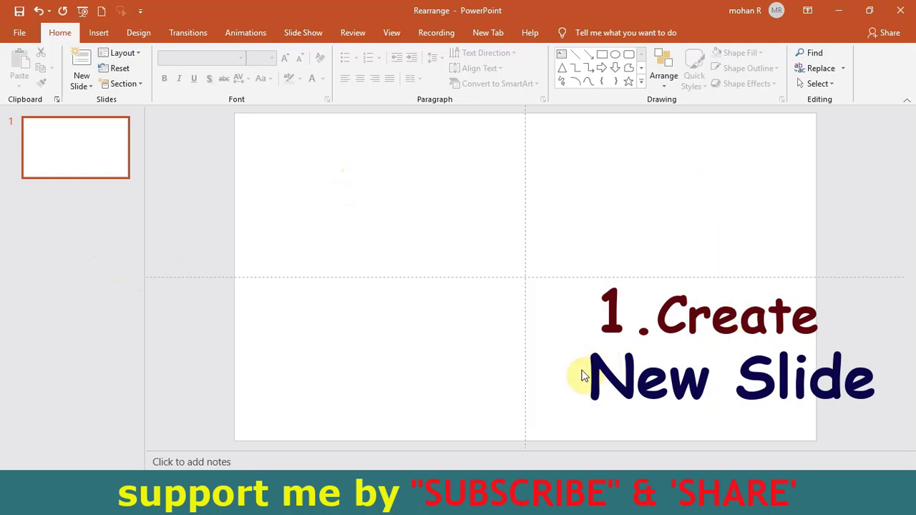
click(86, 85)
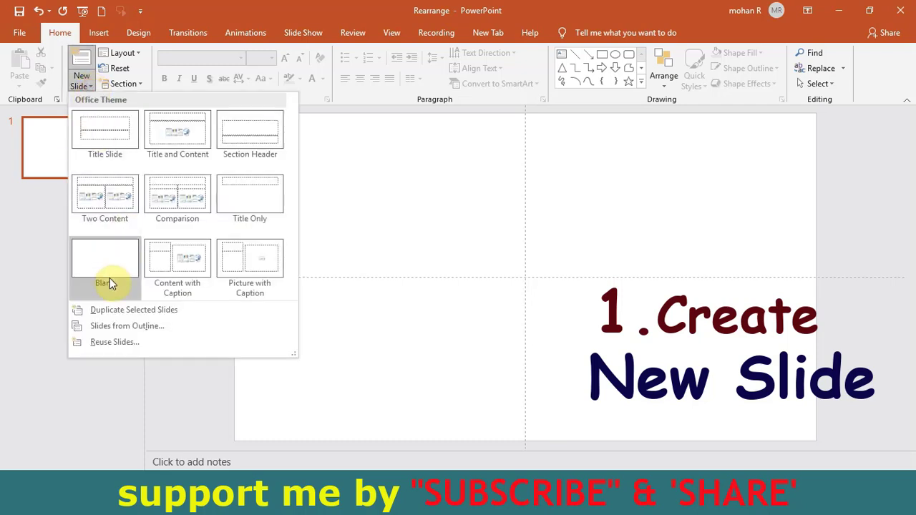
click(366, 226)
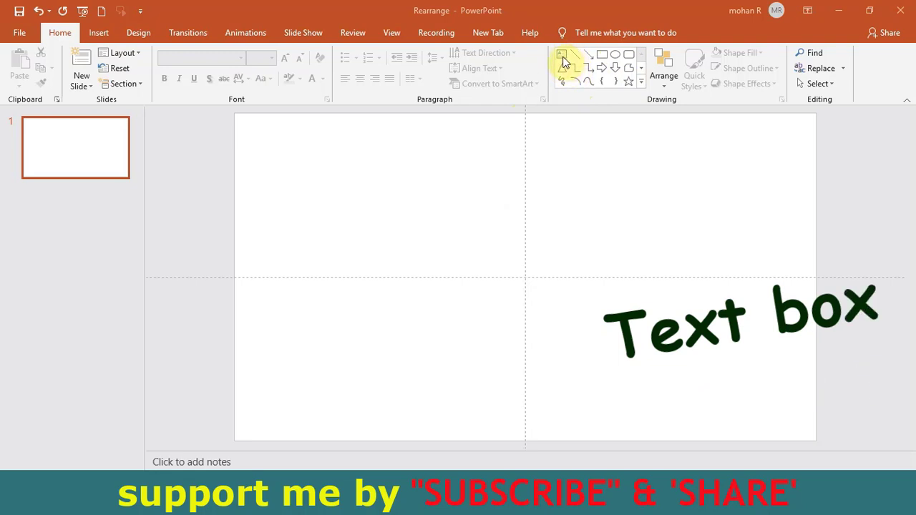
- Draw a text box near the top of the slide reading 'Rearrange the words'
click(562, 60)
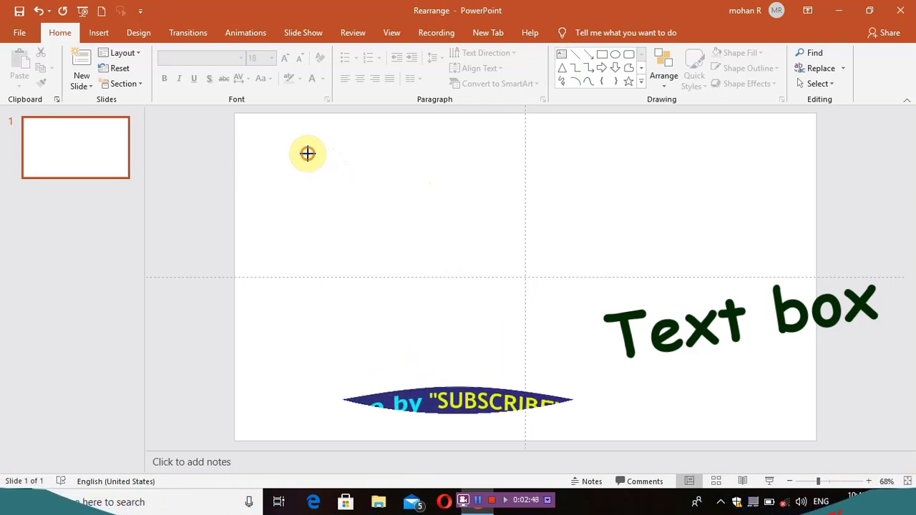
drag(308, 154, 467, 189)
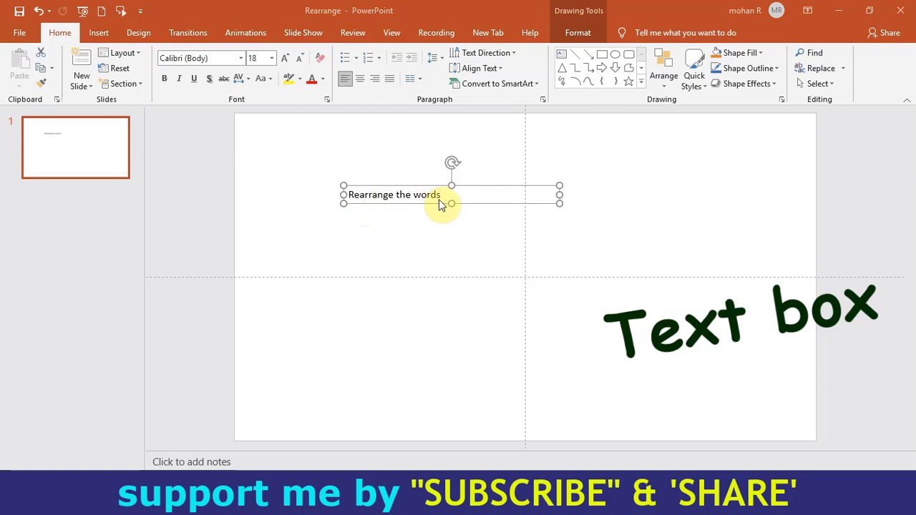
click(385, 262)
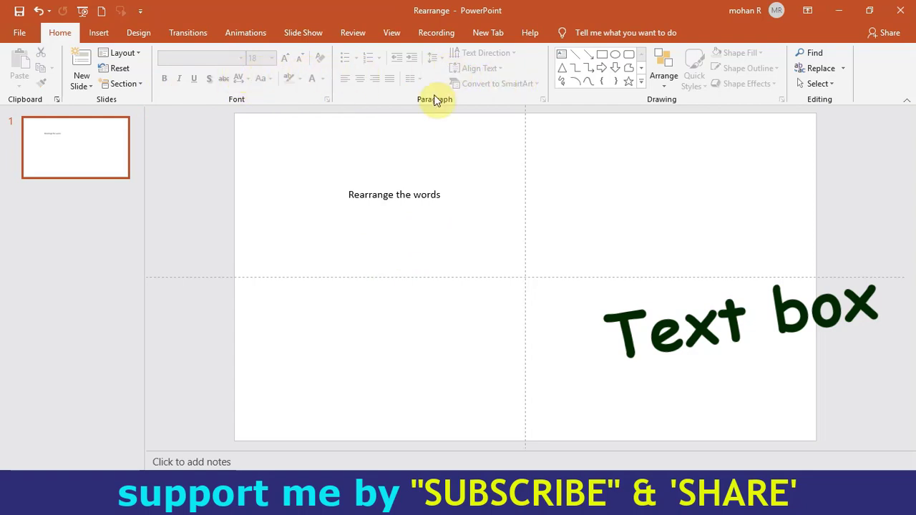
click(441, 195)
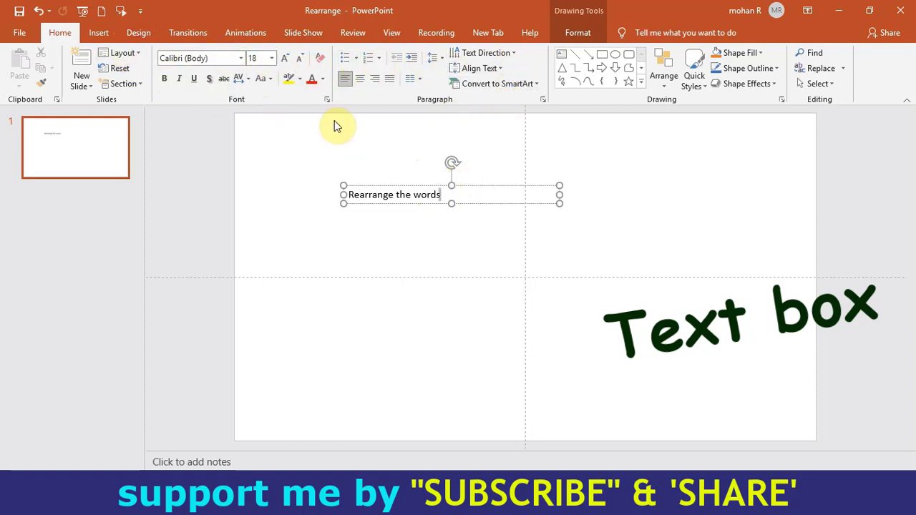
- Set the heading to Arial Rounded MT Bold, size 54, and widen its box to one line
click(433, 203)
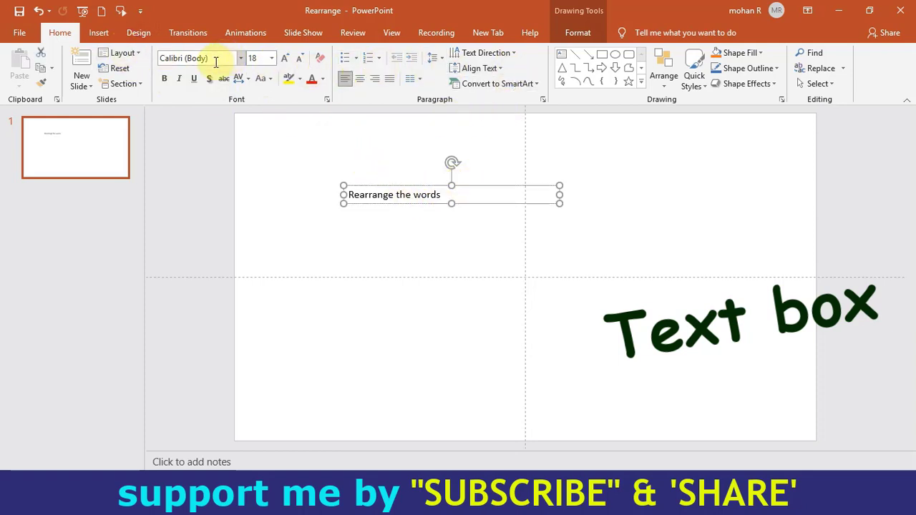
click(242, 62)
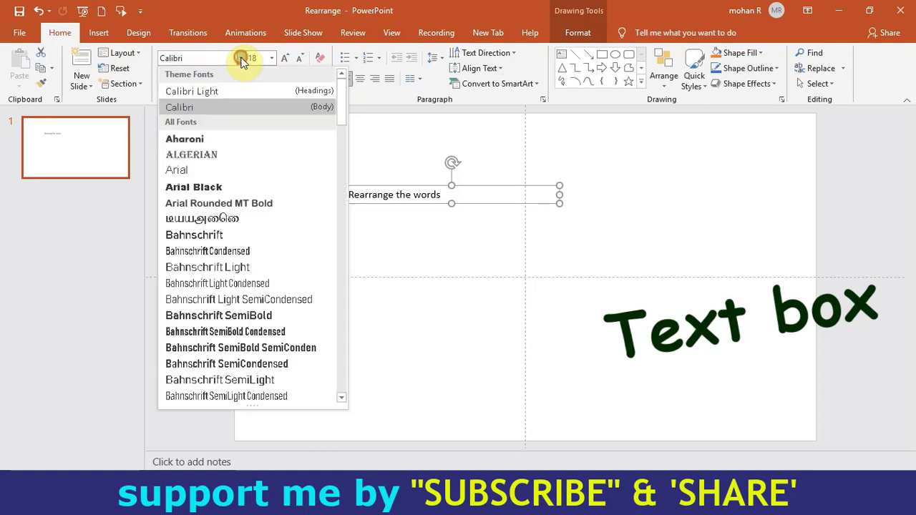
click(242, 61)
click(242, 61)
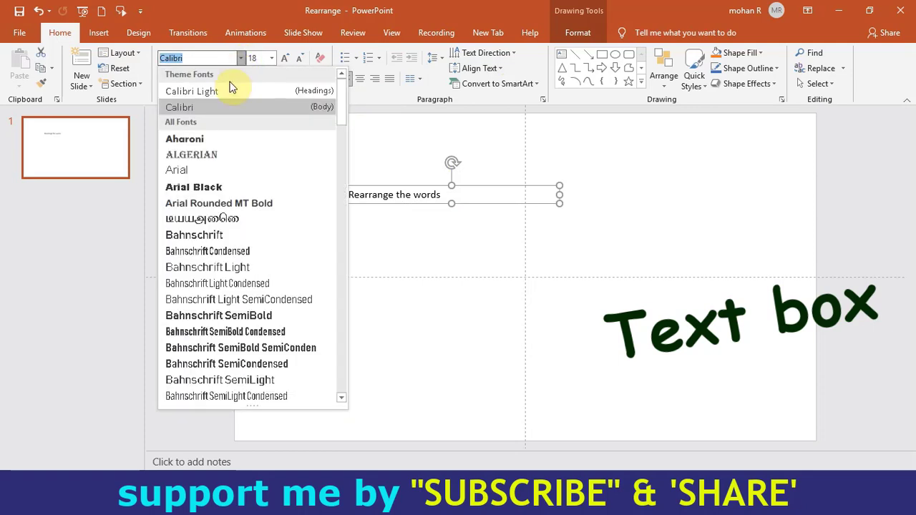
click(222, 205)
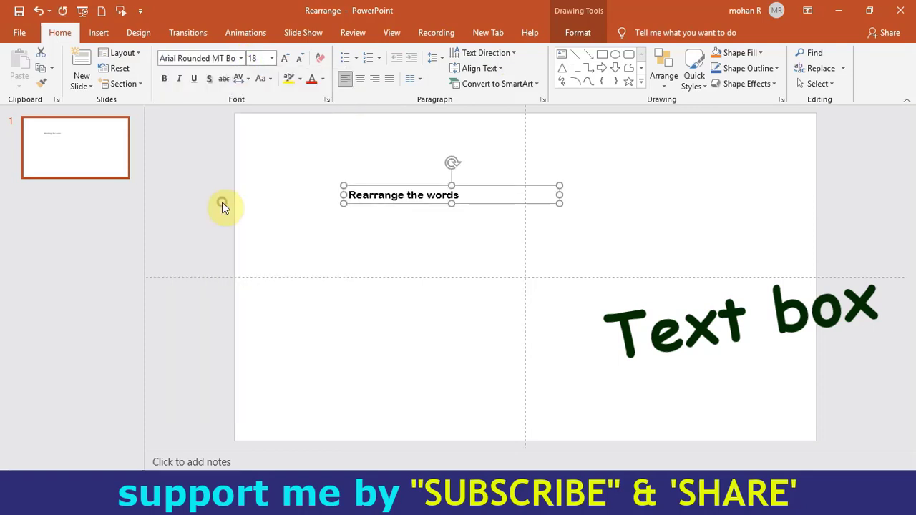
click(285, 58)
click(285, 58)
click(285, 58)
click(285, 58)
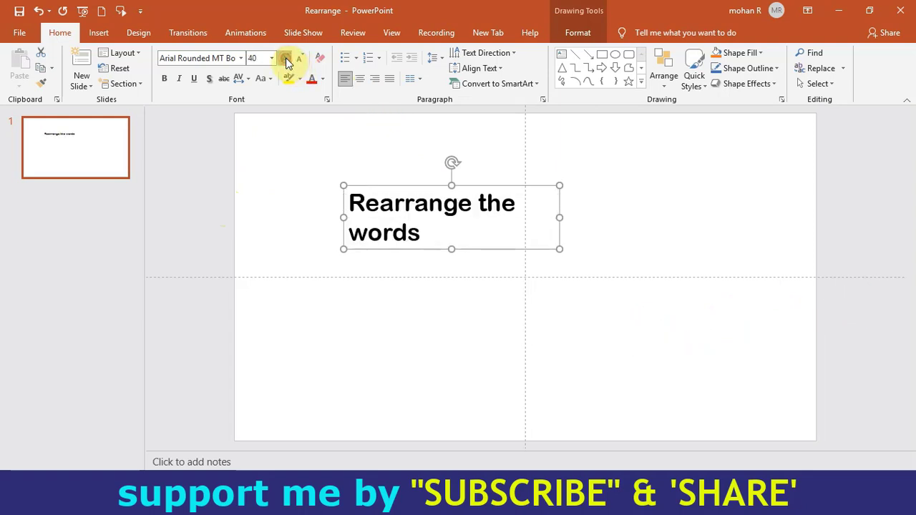
click(284, 58)
click(285, 58)
click(285, 58)
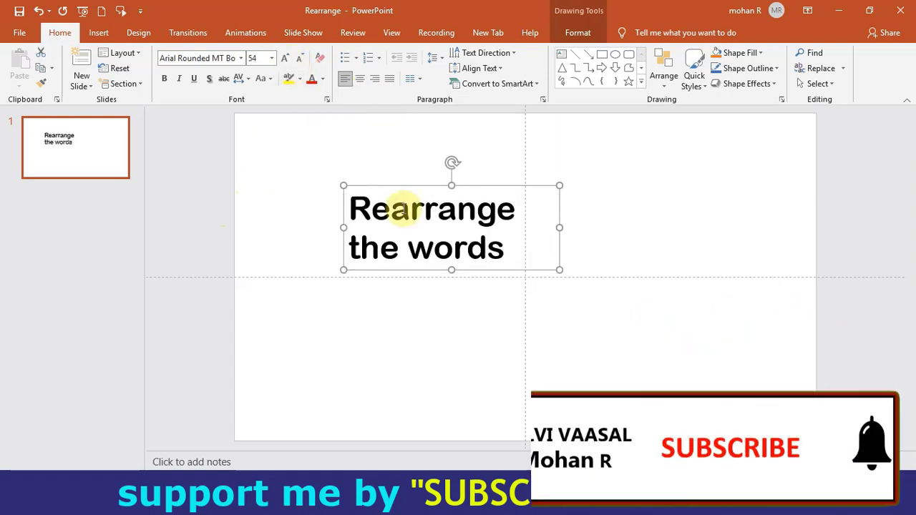
drag(559, 227, 710, 219)
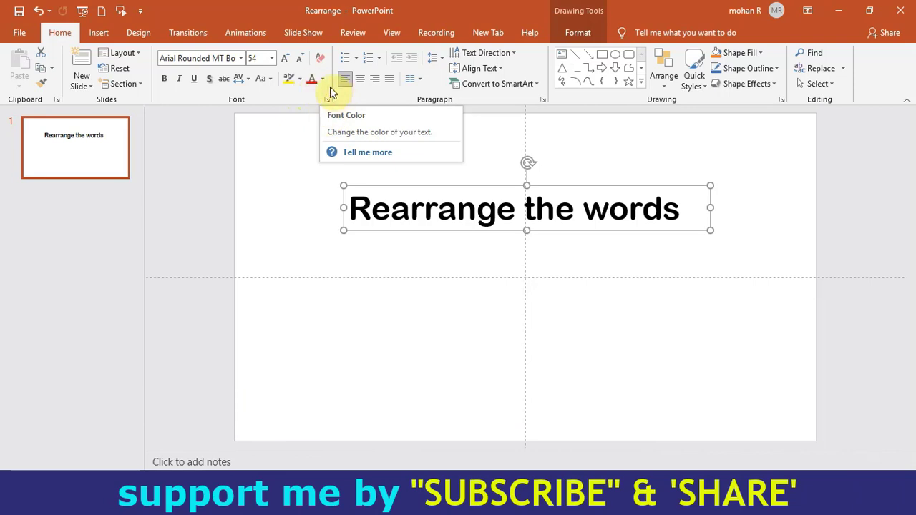
- Colour the heading text red and remove the outline from its letters
click(575, 33)
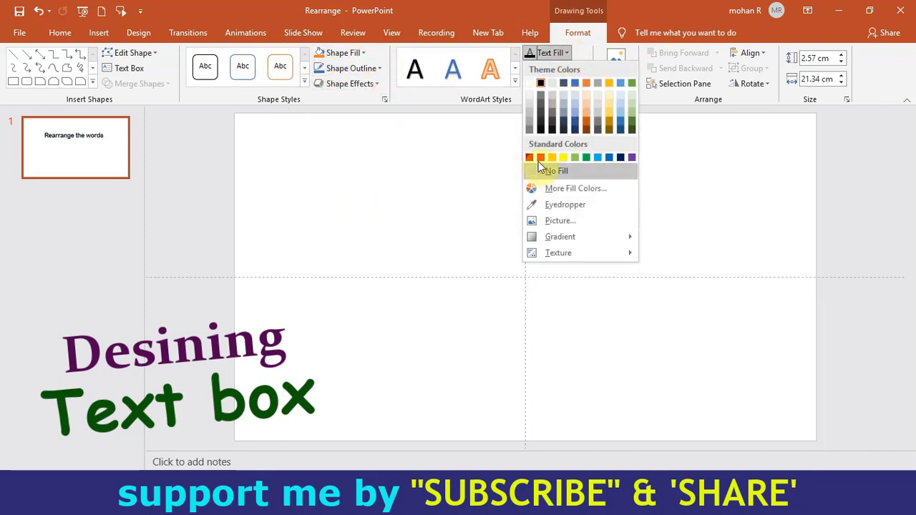
click(541, 158)
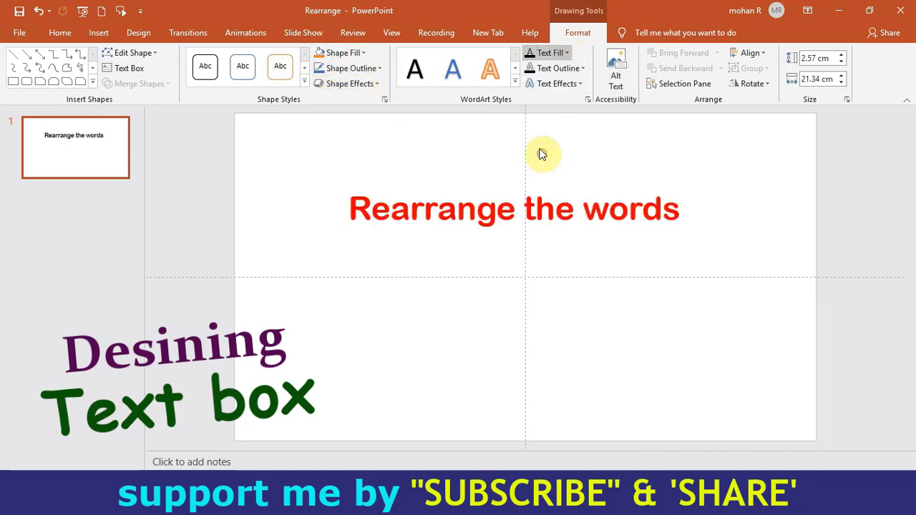
click(582, 69)
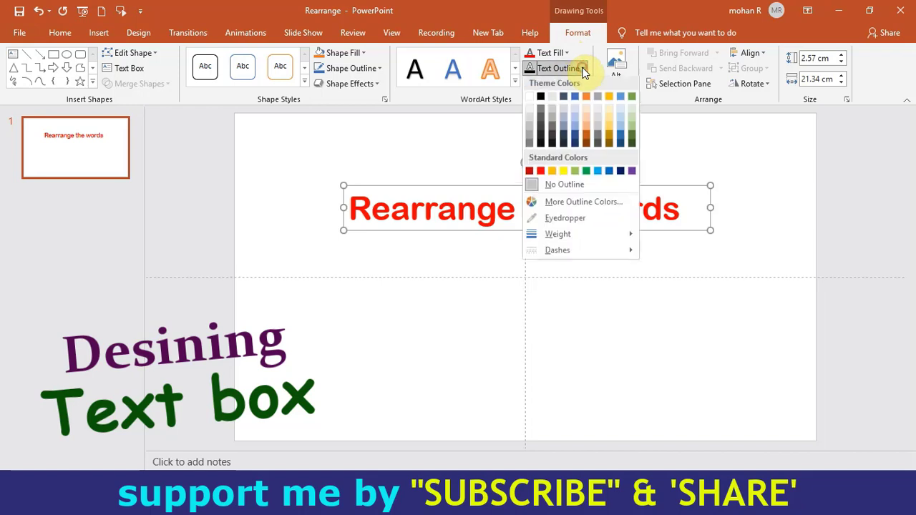
click(565, 187)
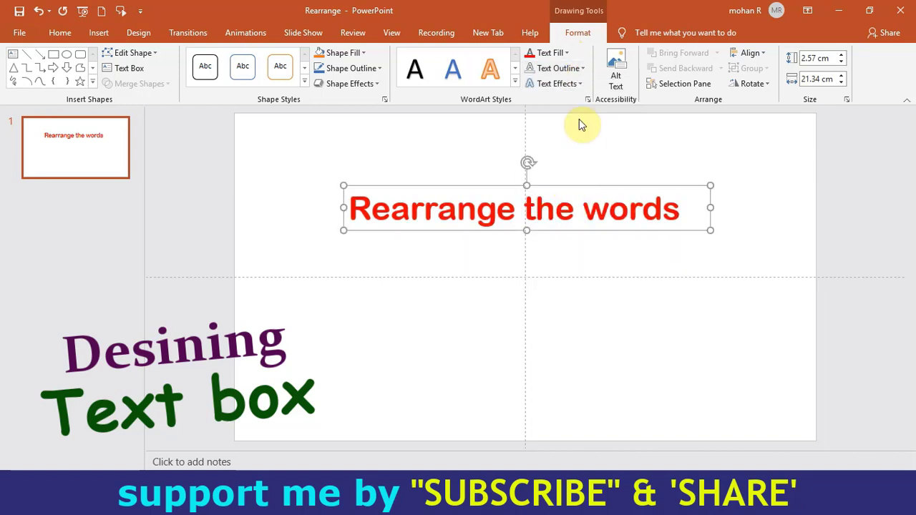
click(584, 85)
mouse_move(569, 109)
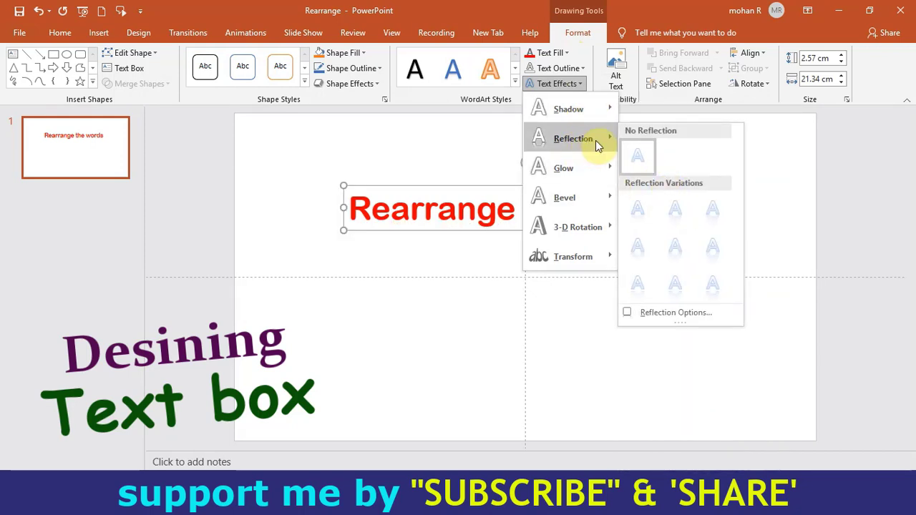
mouse_move(577, 227)
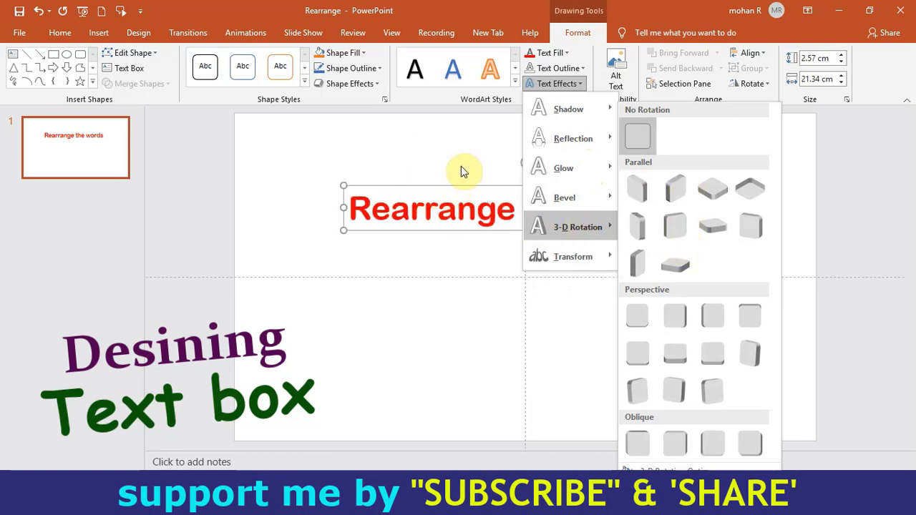
click(462, 166)
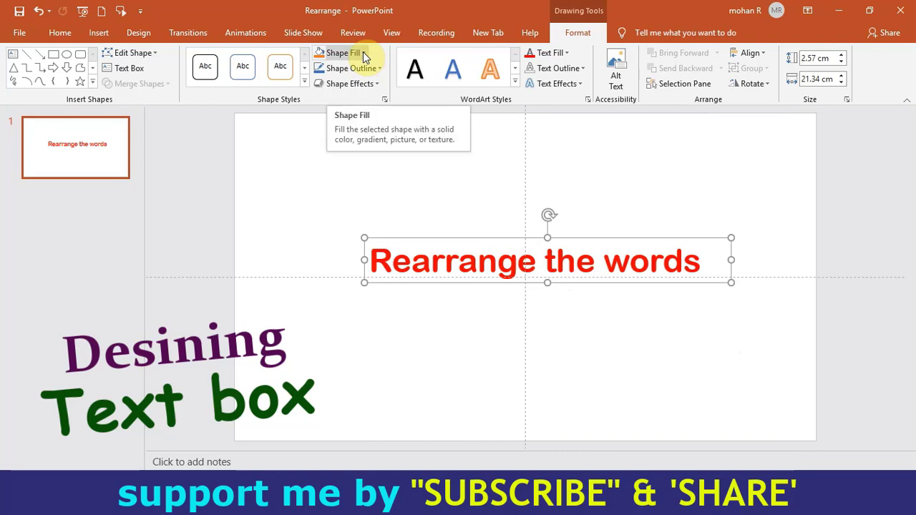
- Give the title box a light green fill, no outline and a bevel preset, and move it higher
click(363, 52)
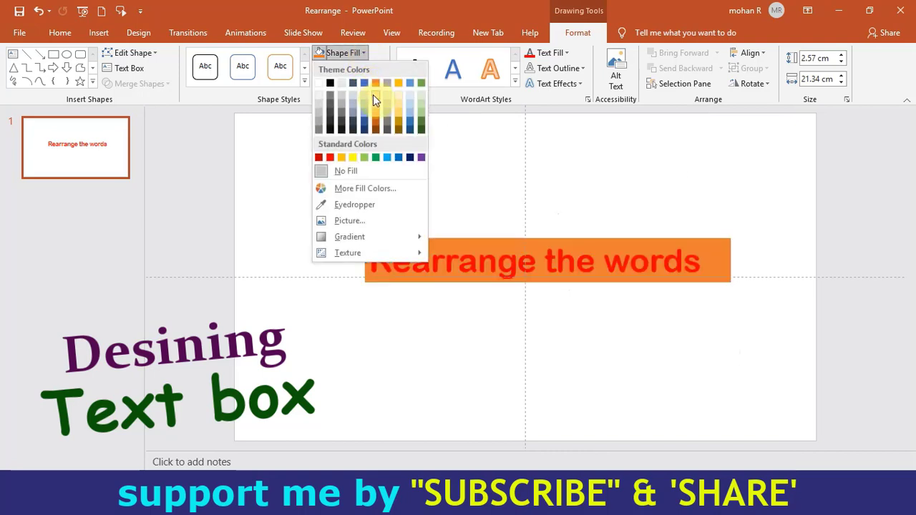
click(420, 103)
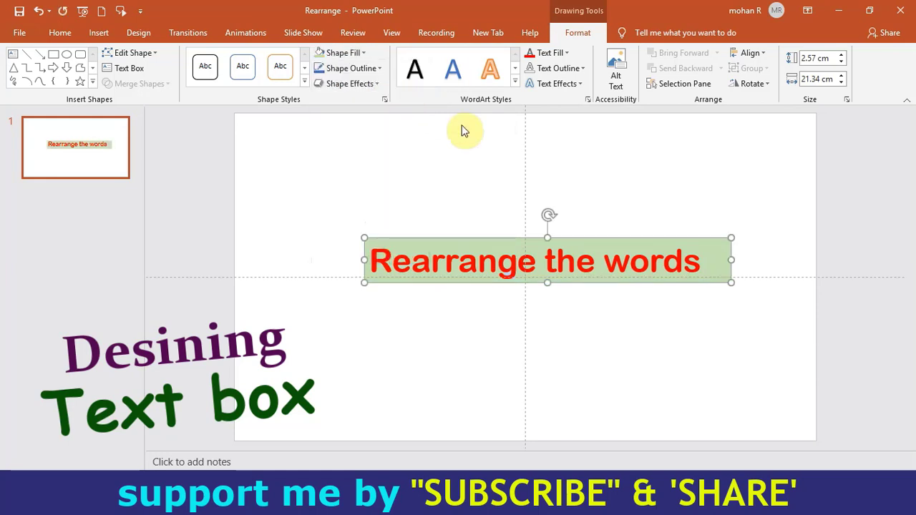
click(377, 68)
click(353, 188)
click(375, 83)
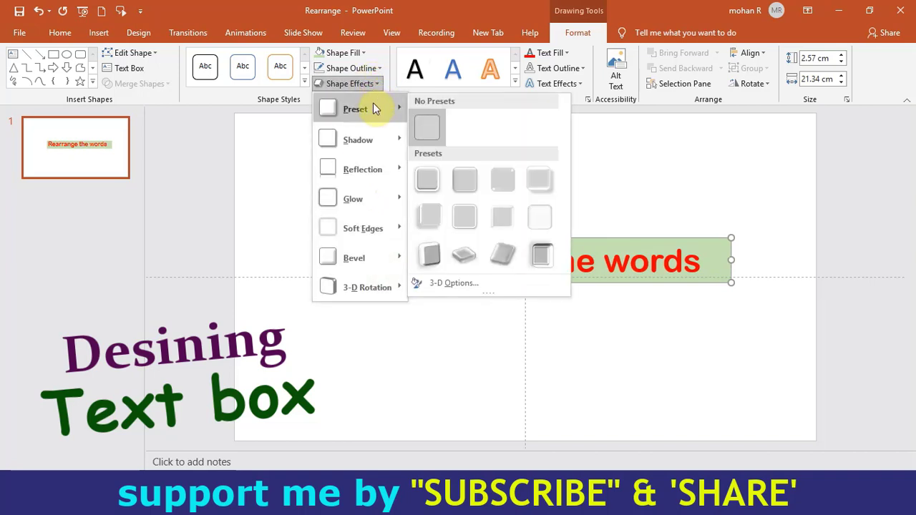
mouse_move(355, 109)
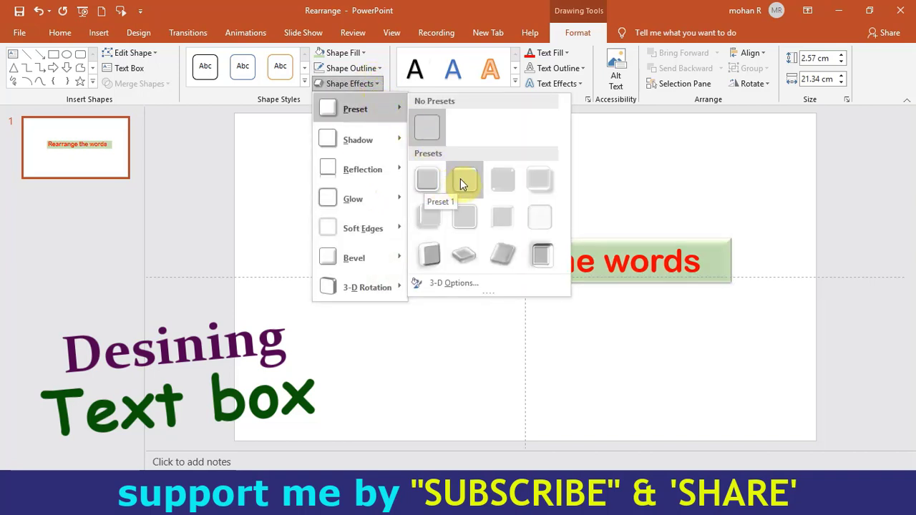
click(462, 181)
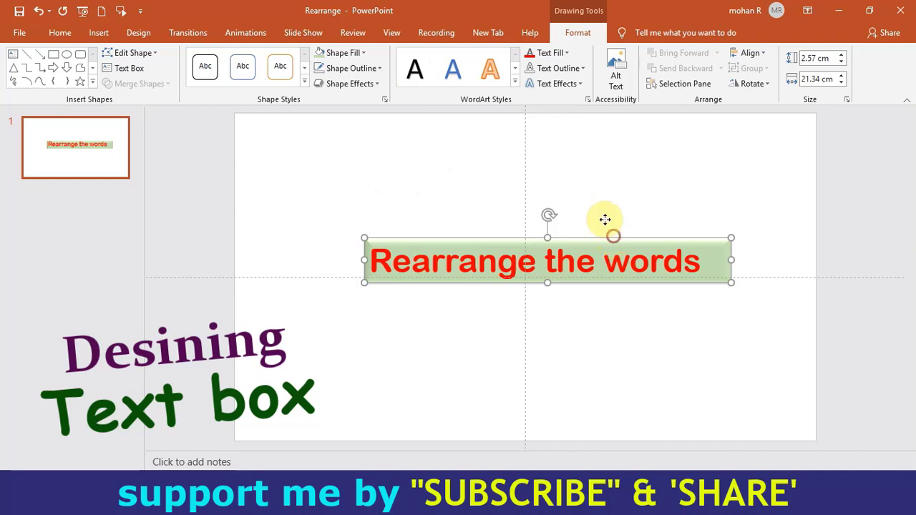
drag(614, 242, 606, 172)
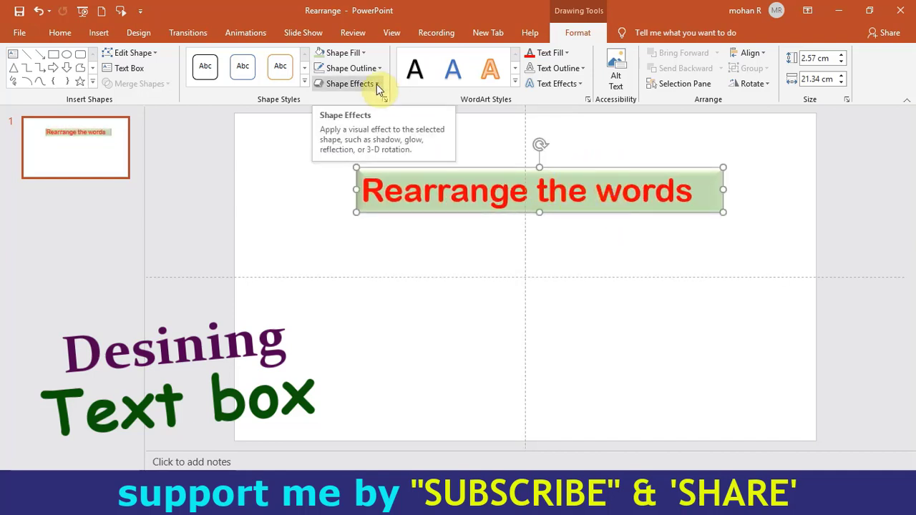
- Duplicate the title box with Ctrl+D and place the copy directly below the original
click(563, 211)
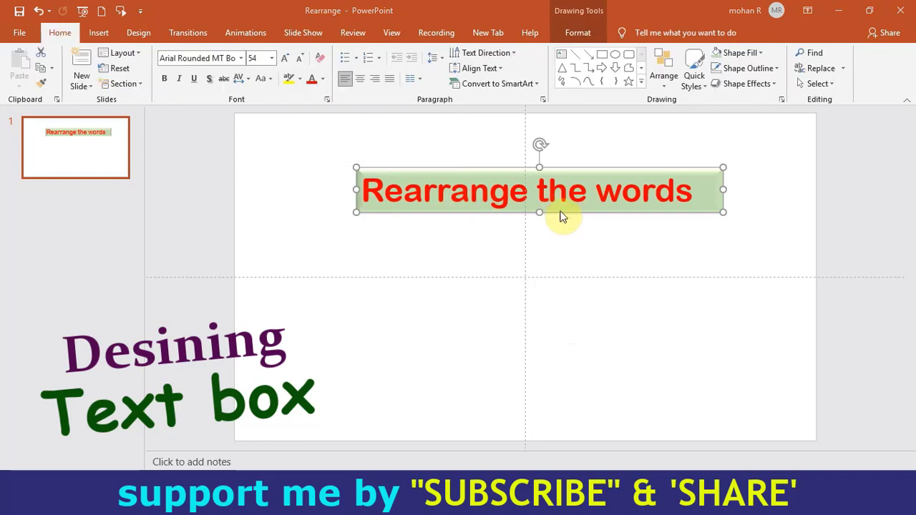
click(605, 247)
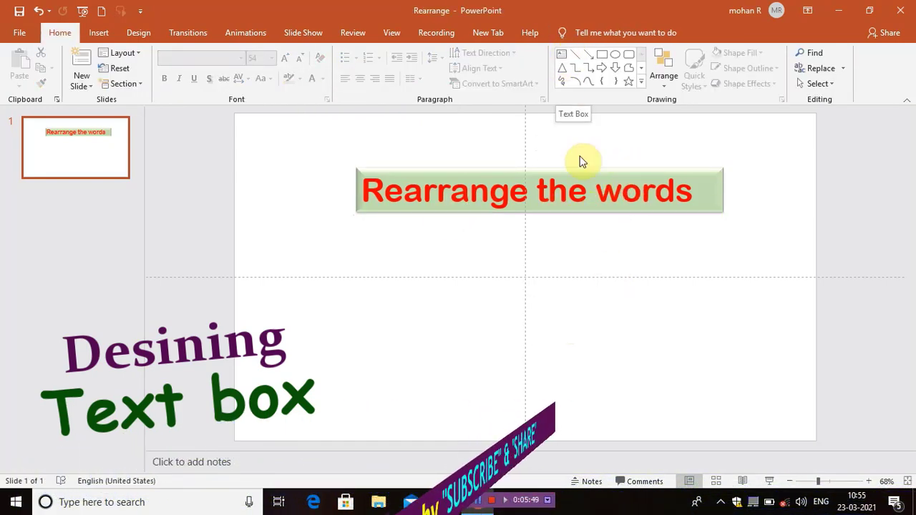
click(621, 189)
click(640, 168)
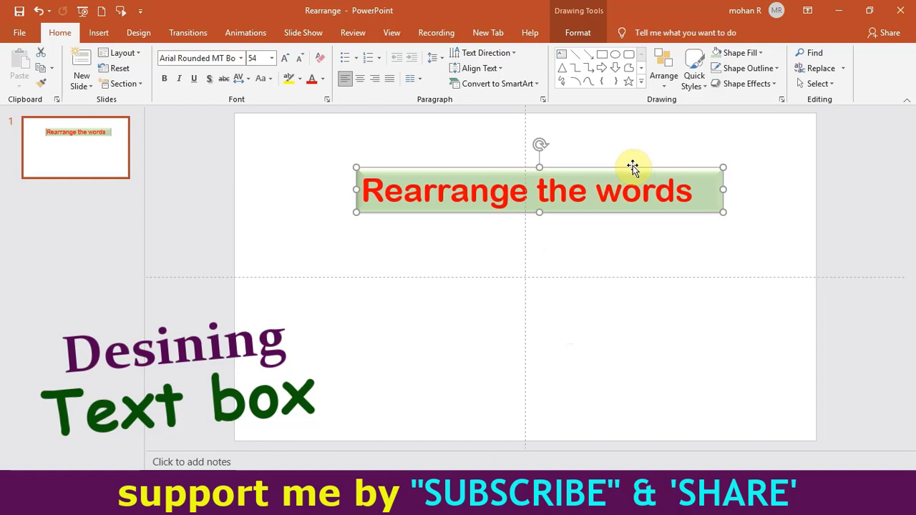
key(ctrl+d)
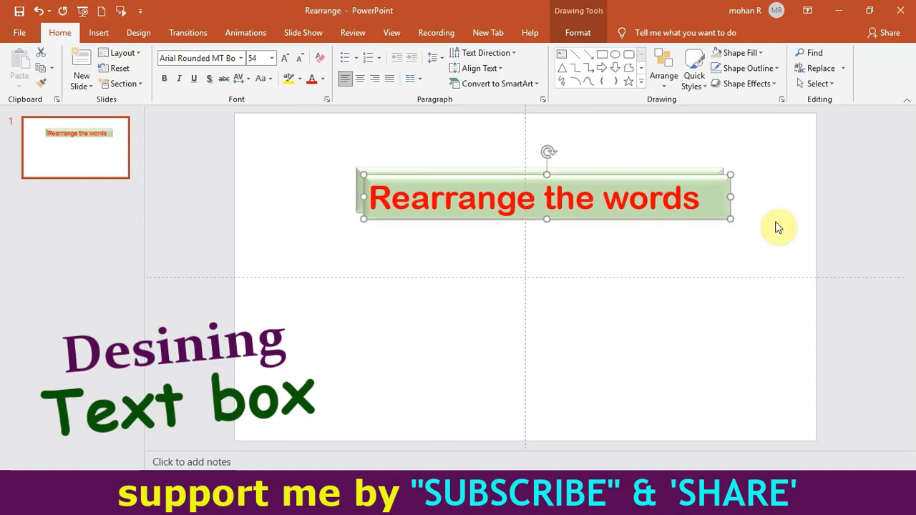
drag(702, 189, 694, 249)
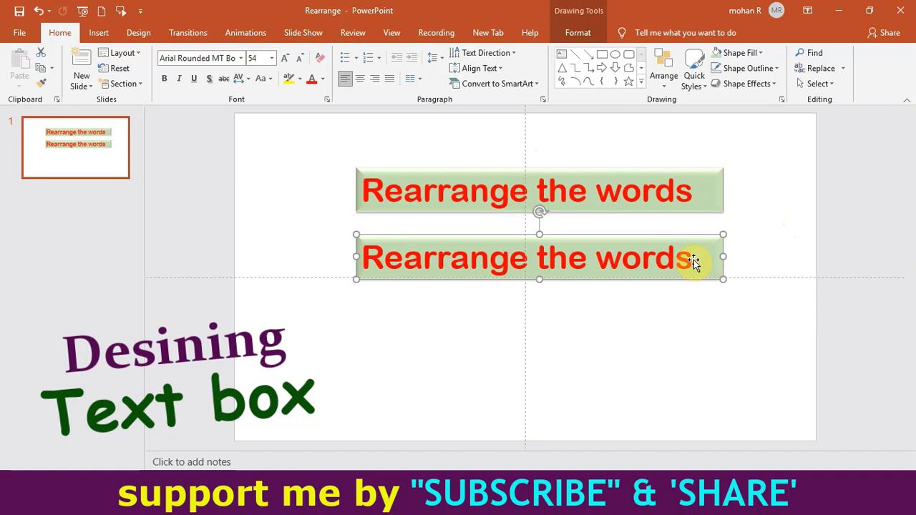
- Change the copy's text to 'English' and narrow the box to fit the word
click(693, 262)
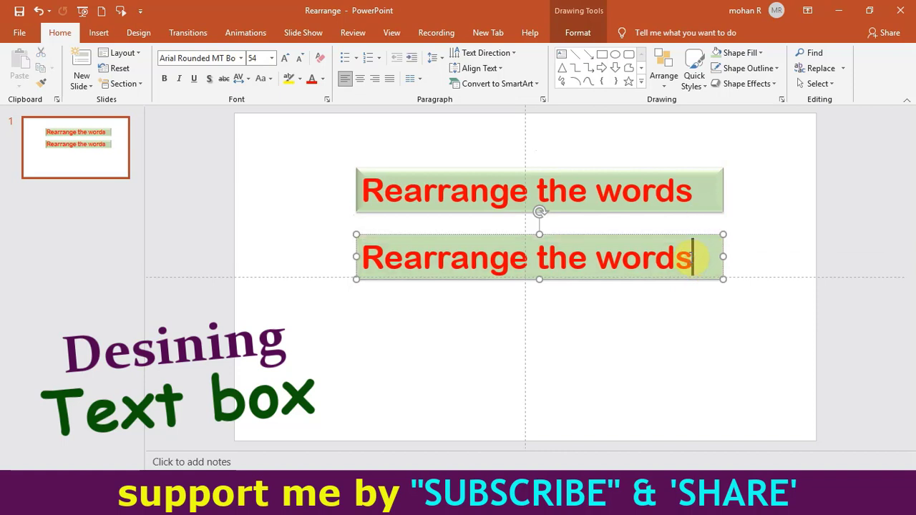
key(BackSpace)
key(BackSpace)
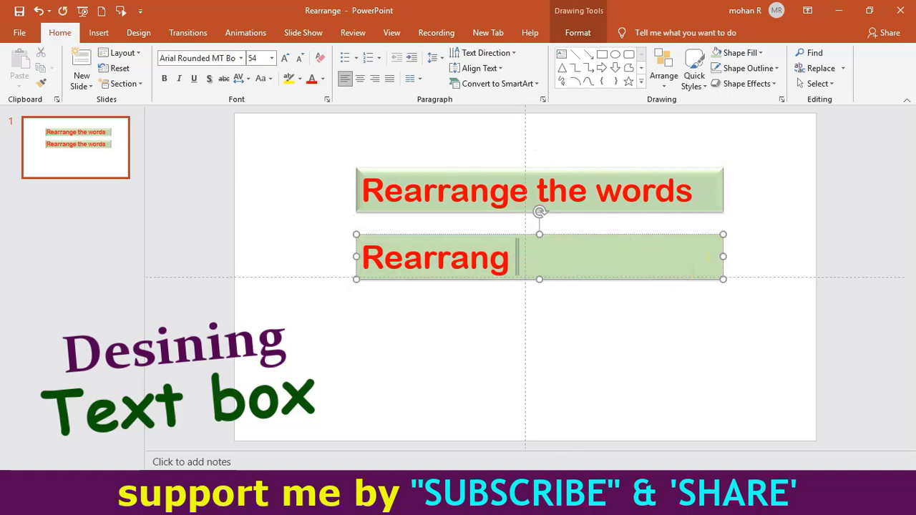
key(BackSpace)
key(BackSpace)
key(BackSpace)
text(English)
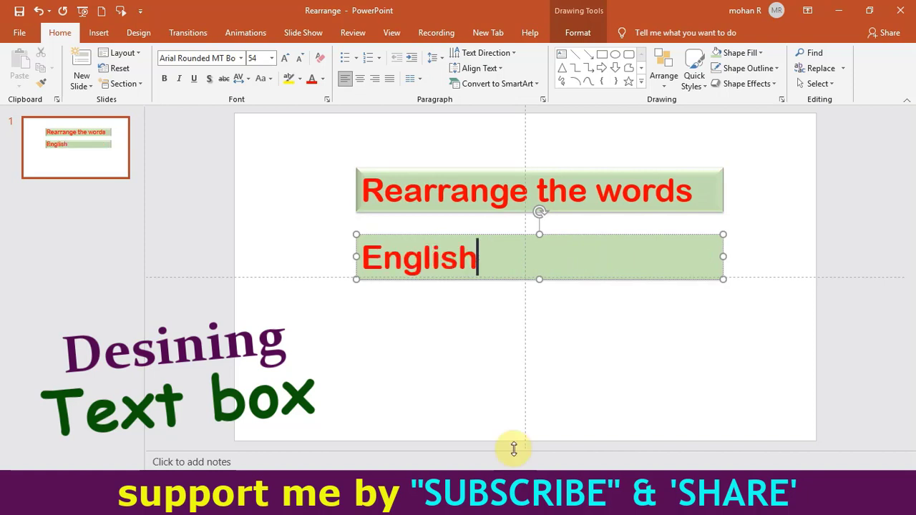
click(723, 256)
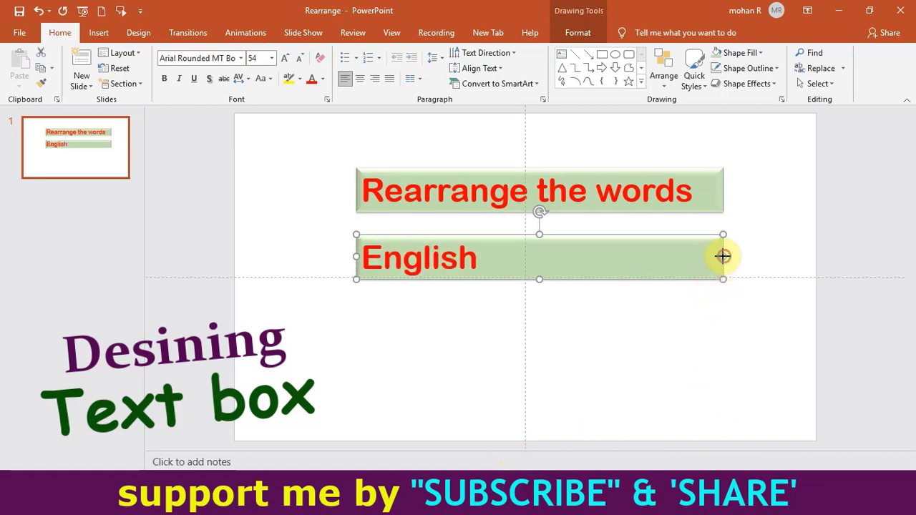
drag(723, 256, 504, 256)
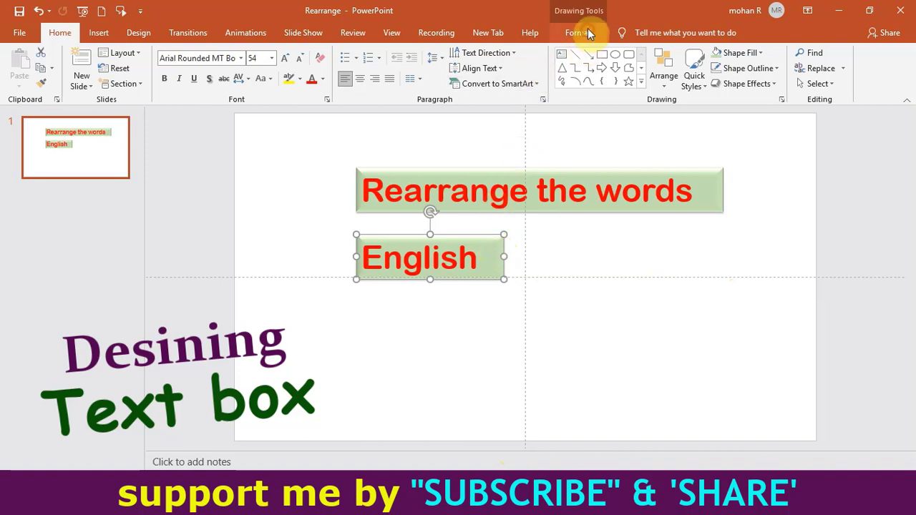
- Make the English text dark green, apply the bevel preset, and shift the box right and down
click(589, 34)
click(565, 53)
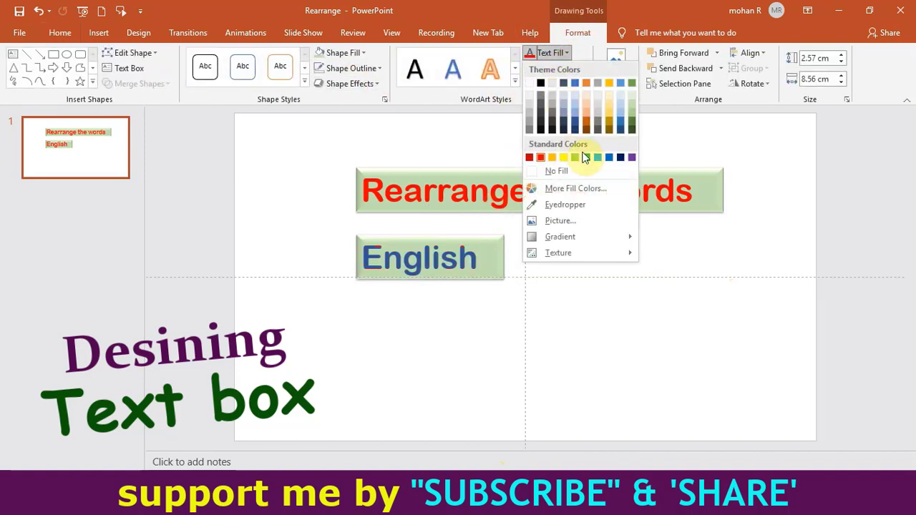
click(377, 86)
mouse_move(355, 109)
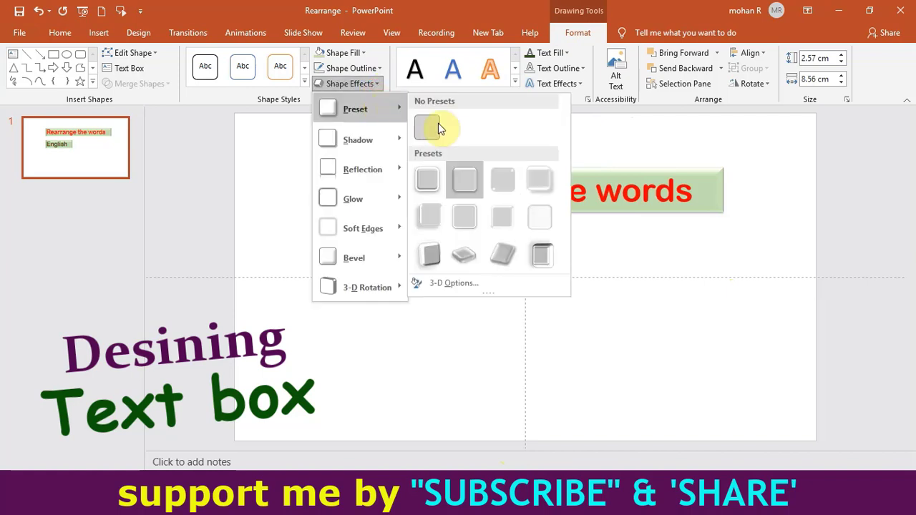
click(430, 179)
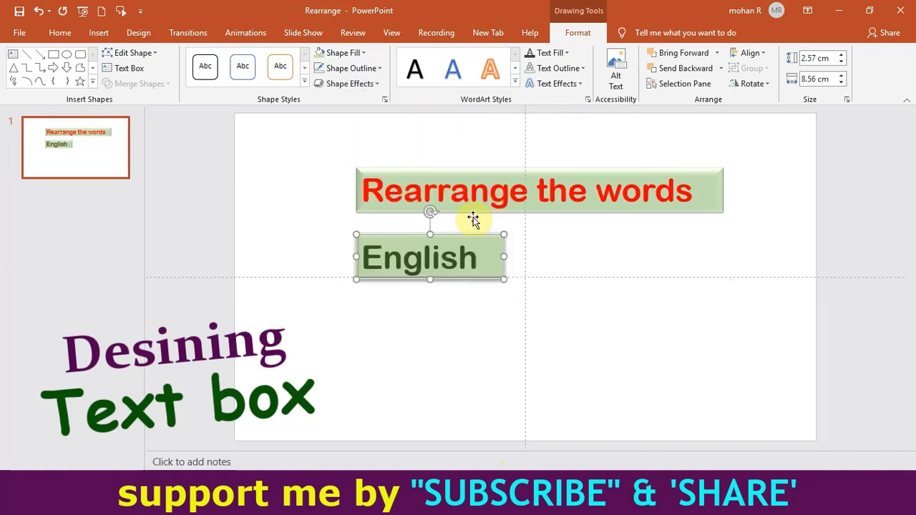
drag(491, 246, 546, 258)
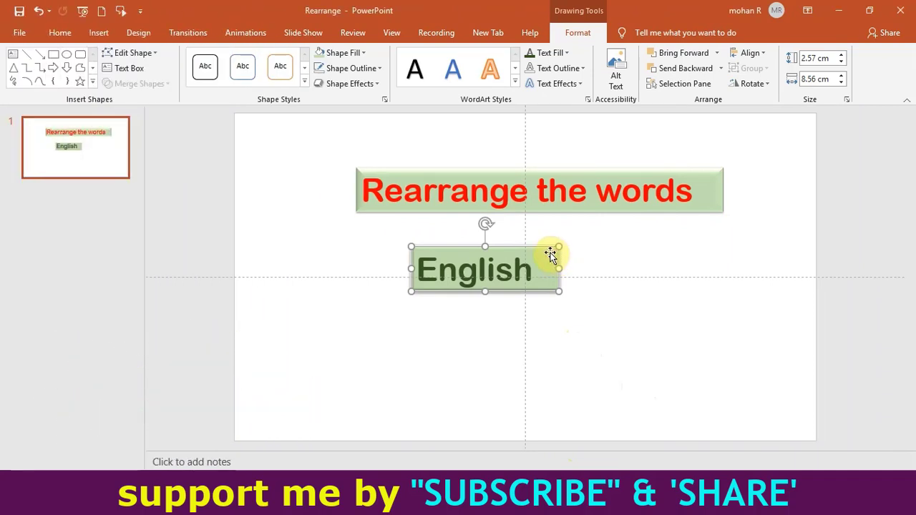
- Duplicate the English box and move the copy lower to hold the author details
key(ctrl+d)
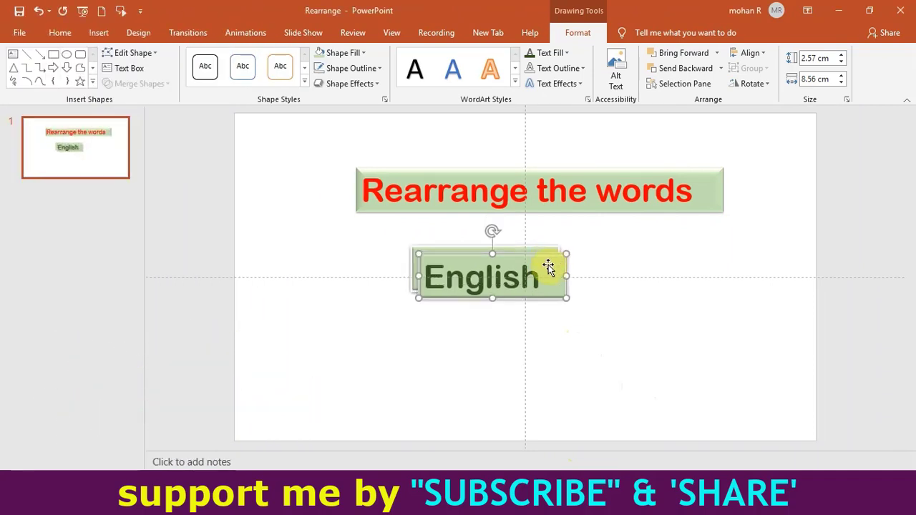
mouse_move(547, 267)
mouse_down()
mouse_move(577, 303)
mouse_move(569, 316)
mouse_up()
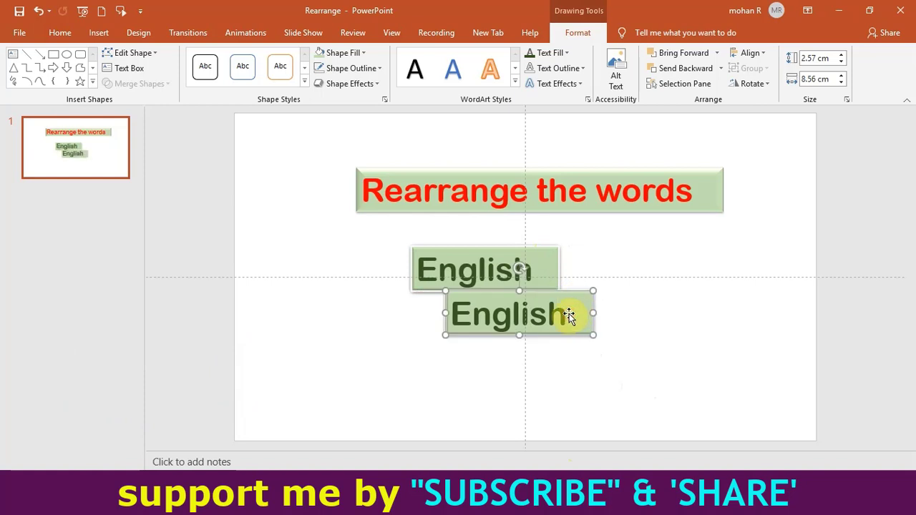
click(570, 317)
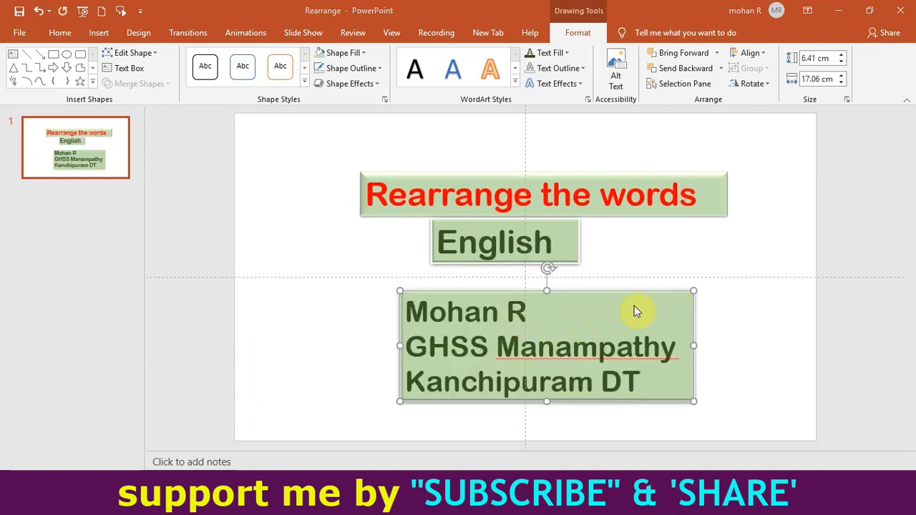
- Give the details box blue text, pale pink fill, no outline, a 3-D preset, and move it up
click(567, 53)
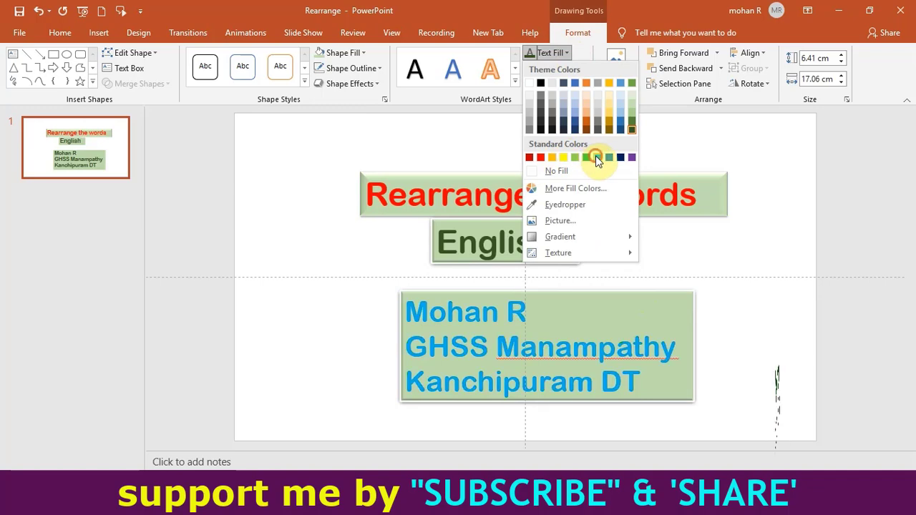
click(598, 158)
click(343, 53)
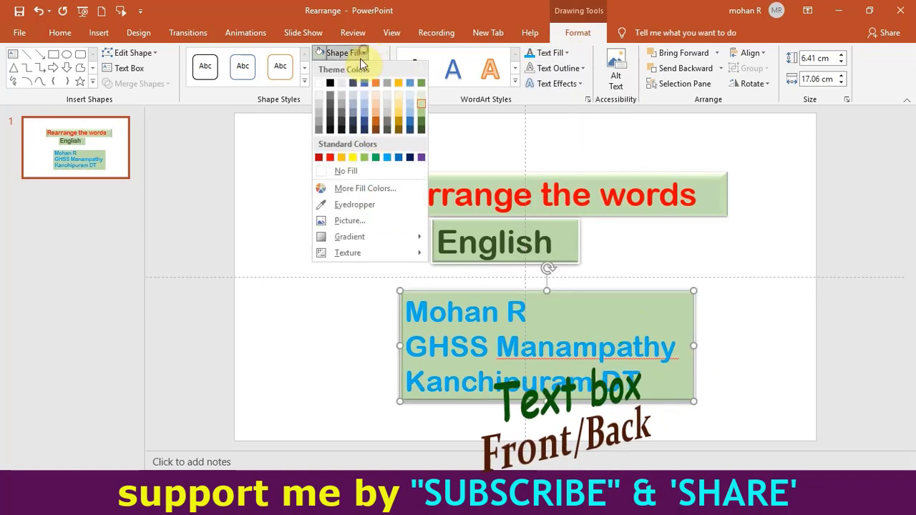
click(330, 157)
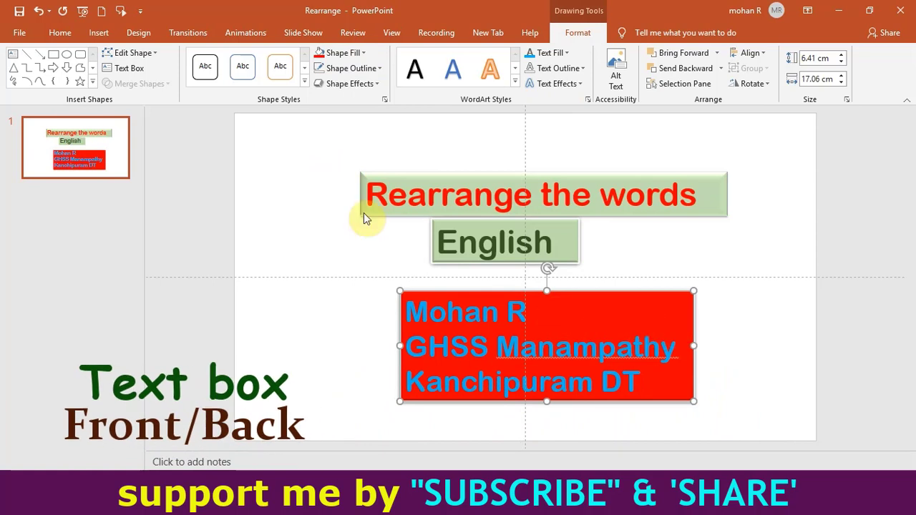
click(380, 68)
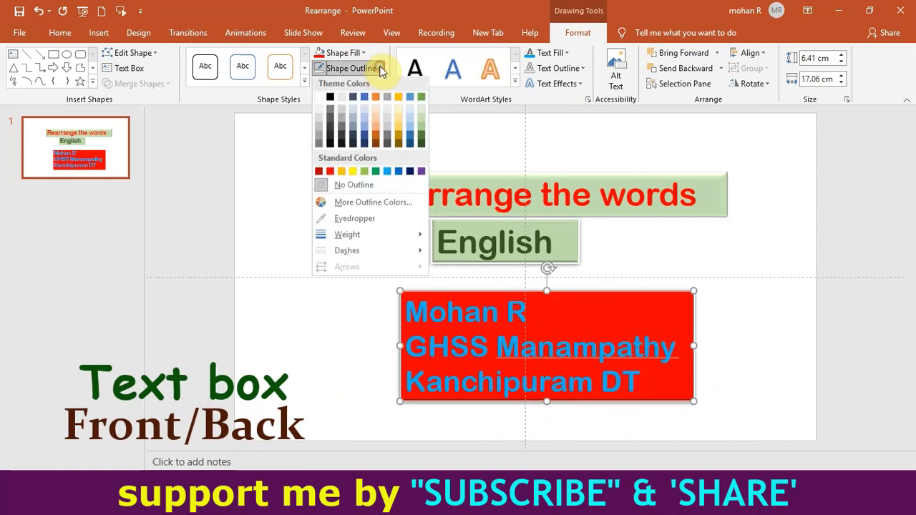
click(341, 184)
click(377, 81)
mouse_move(356, 109)
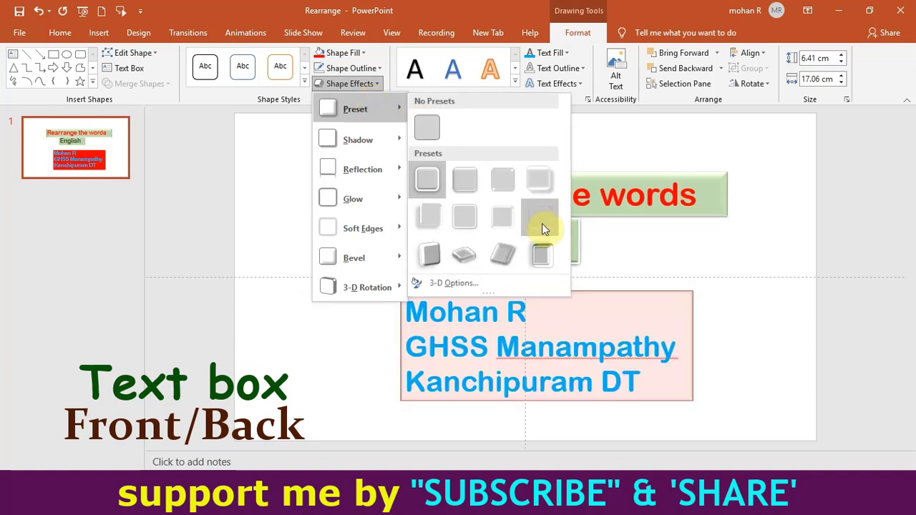
click(542, 226)
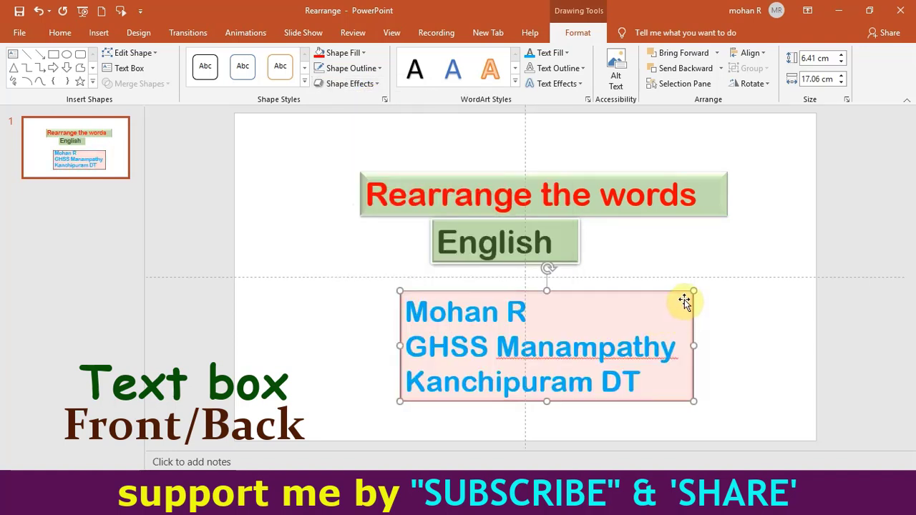
mouse_move(682, 302)
mouse_down()
mouse_move(676, 255)
mouse_move(584, 235)
mouse_up()
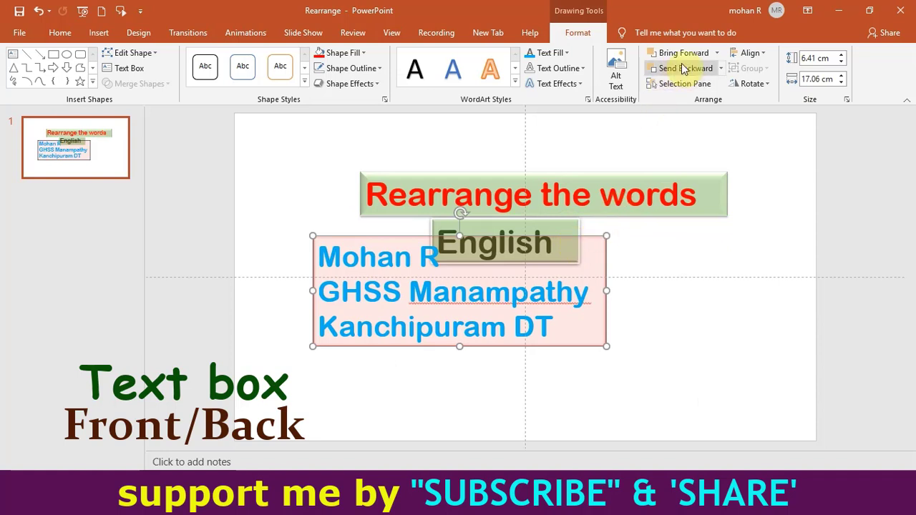
- Send the author-details box to the back so the English box shows in front
click(720, 53)
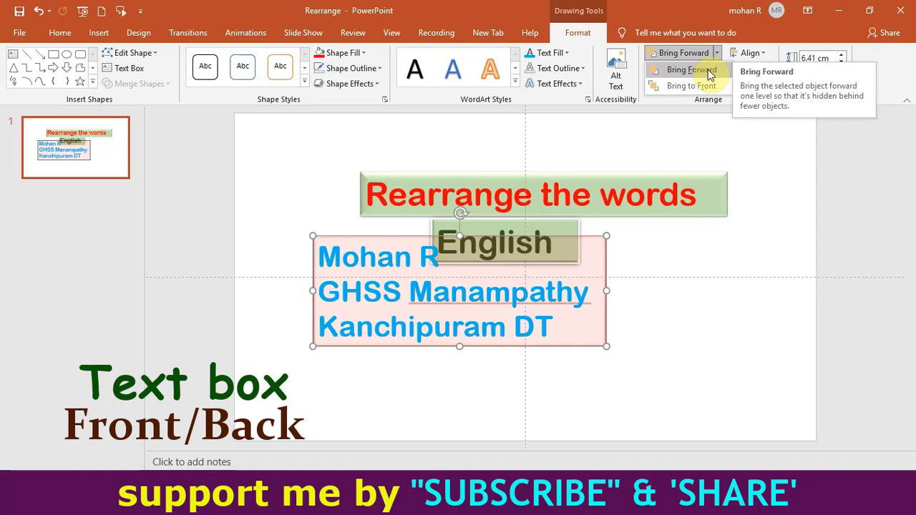
click(711, 75)
click(722, 69)
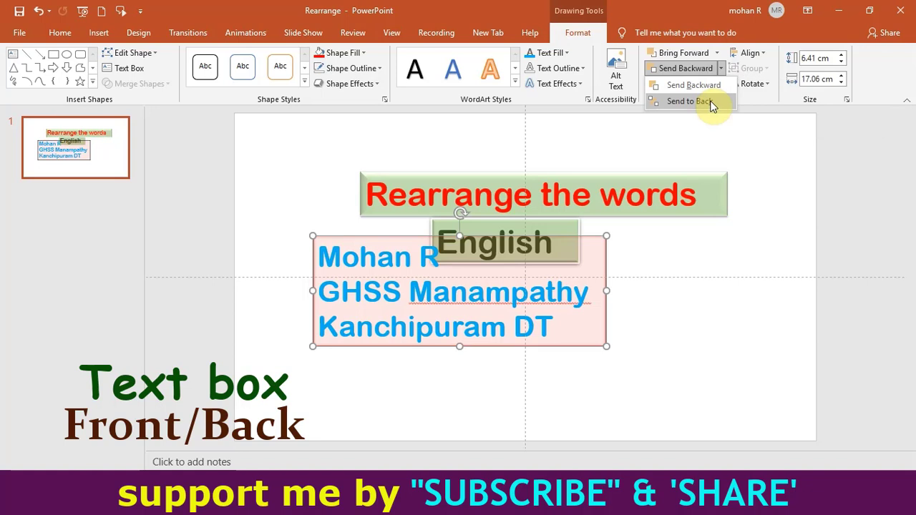
click(713, 104)
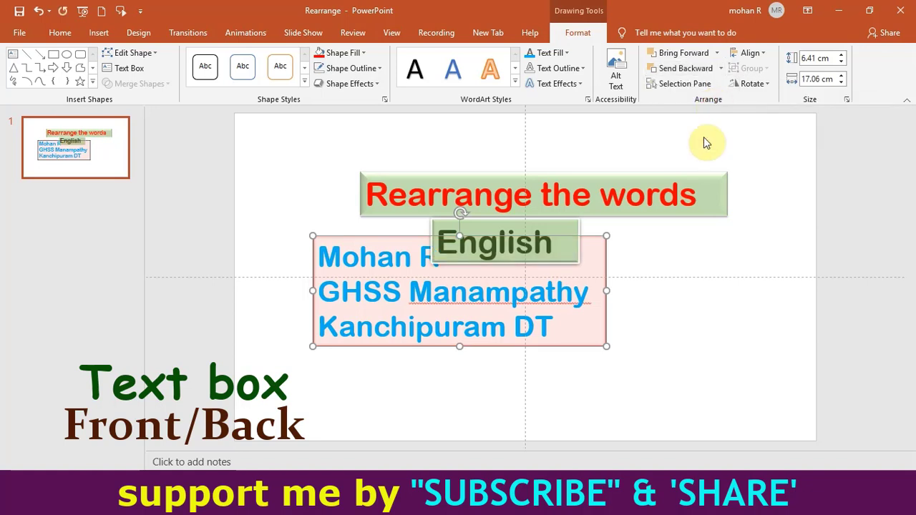
click(685, 310)
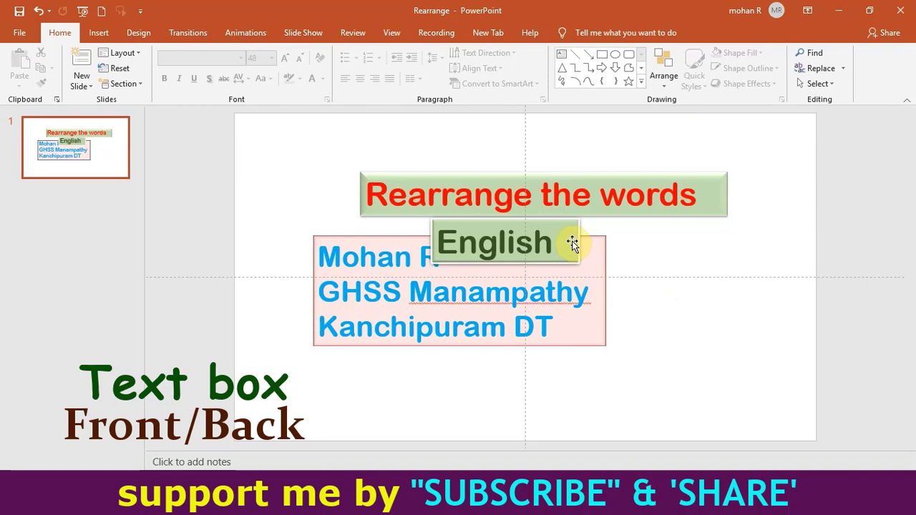
- Remove the details box's bevel preset and fill, then position it just under English
click(599, 265)
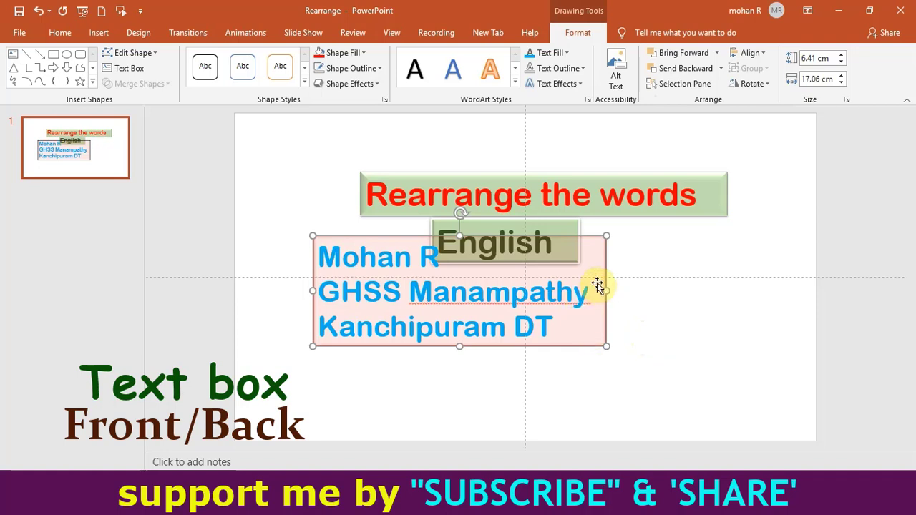
click(380, 84)
mouse_move(356, 110)
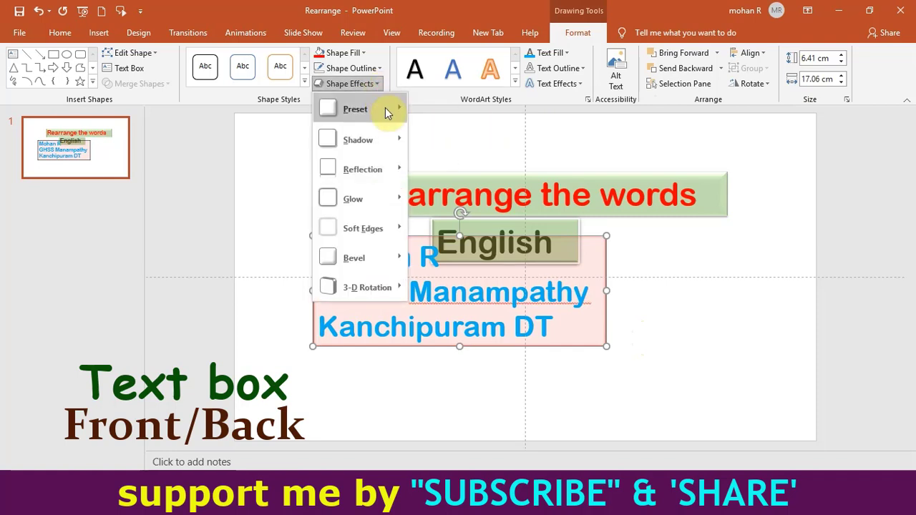
click(427, 127)
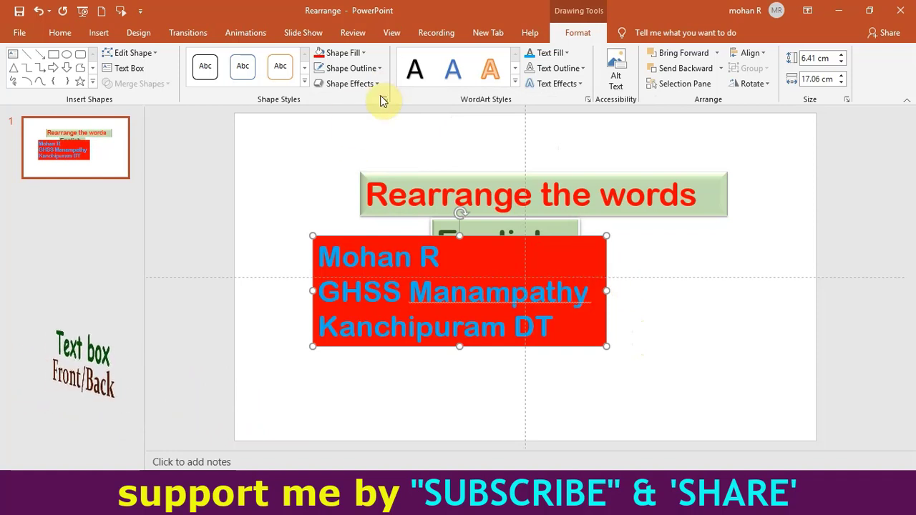
click(361, 53)
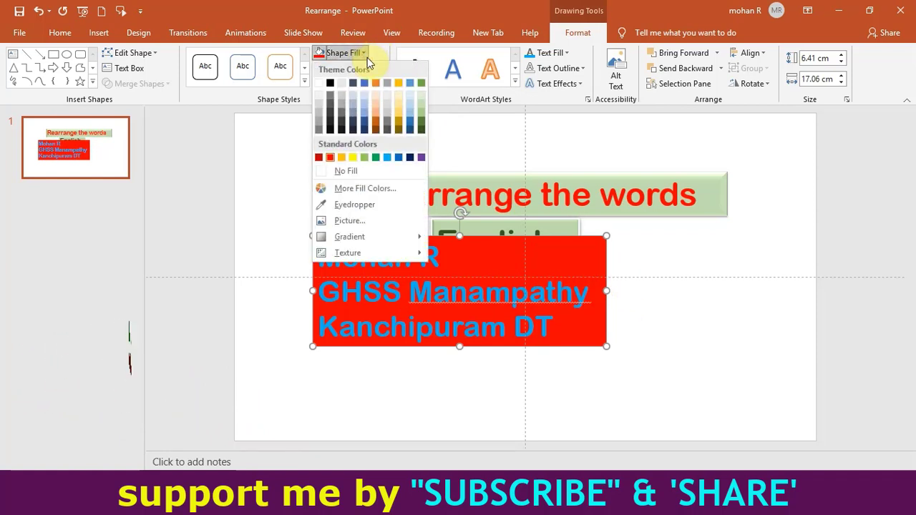
click(359, 170)
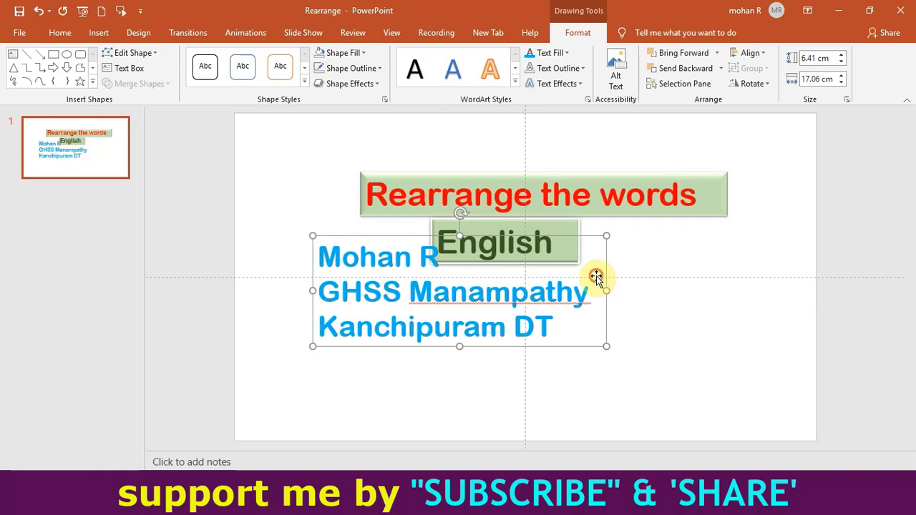
drag(596, 277, 556, 325)
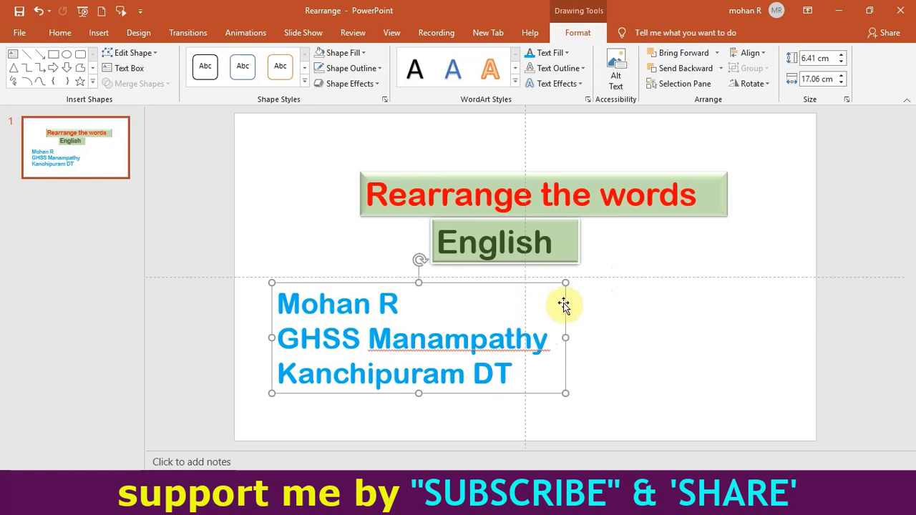
drag(554, 303, 574, 277)
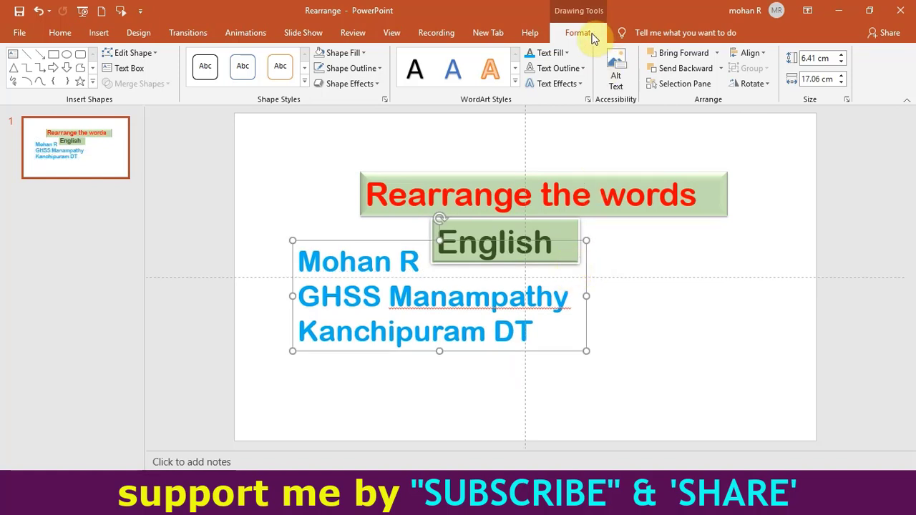
- Shrink the place name in the second line to 36 pt
click(60, 32)
click(641, 272)
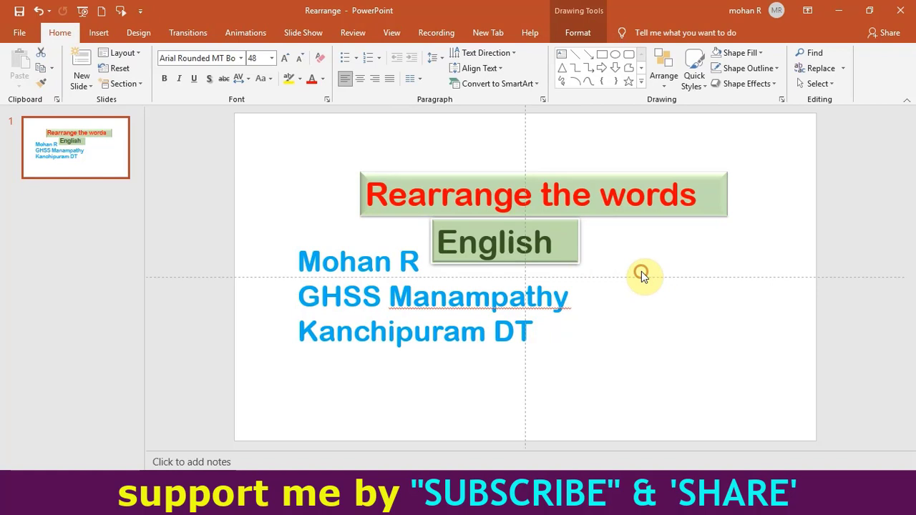
click(567, 295)
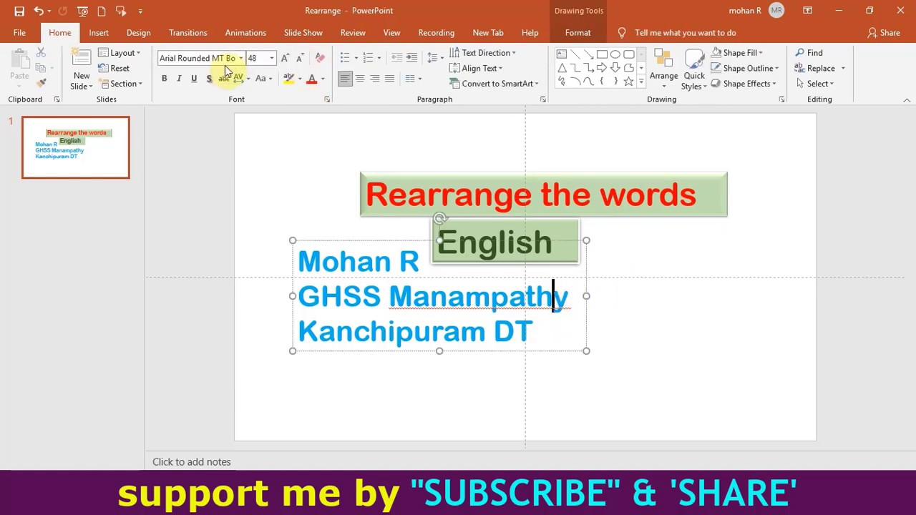
click(301, 61)
click(302, 63)
click(302, 63)
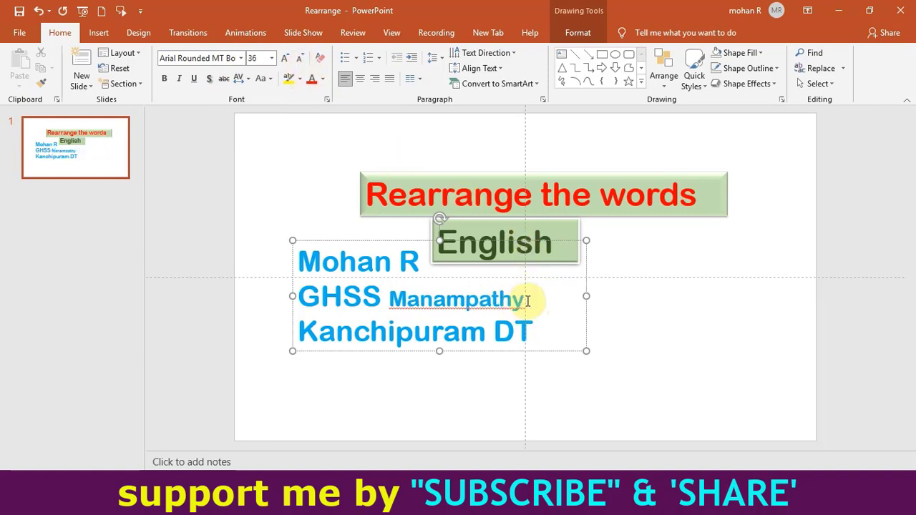
- Select the whole author-details box and reduce its font size two steps
mouse_move(534, 299)
mouse_down()
mouse_move(373, 300)
mouse_move(412, 299)
mouse_move(389, 299)
mouse_up()
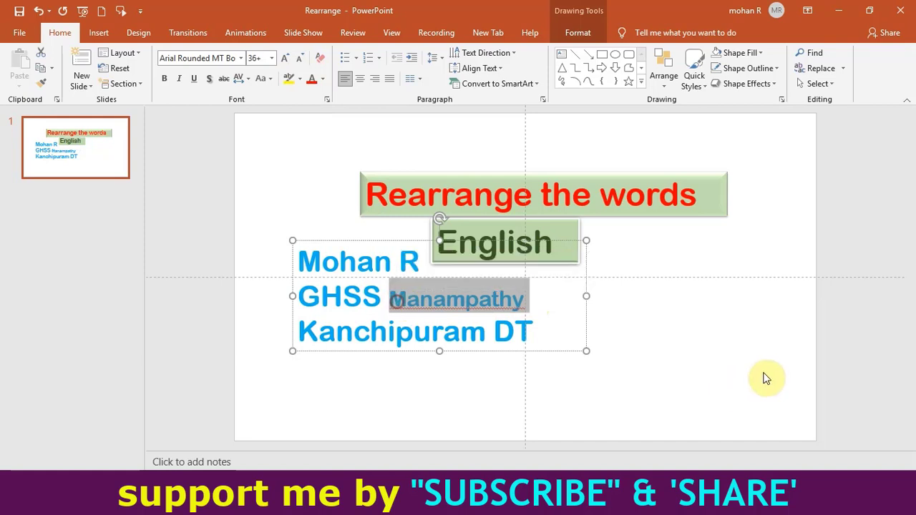
click(704, 352)
click(338, 258)
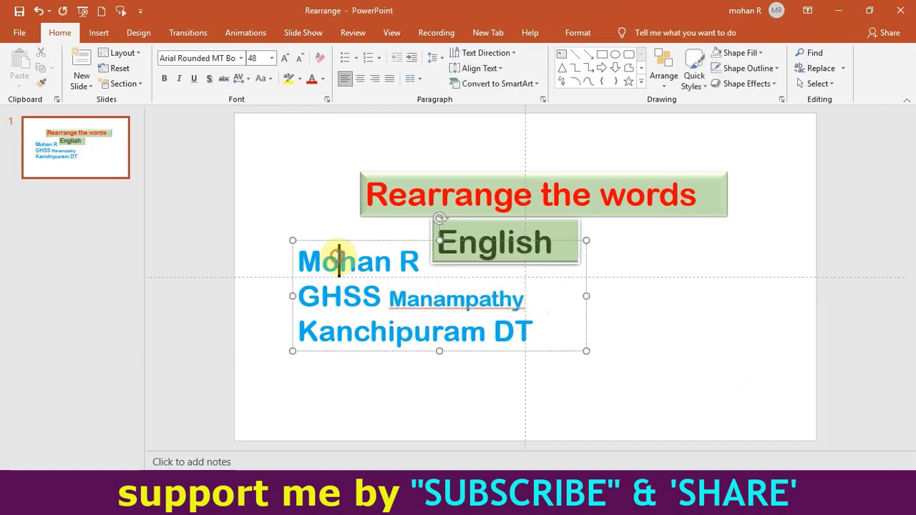
click(359, 240)
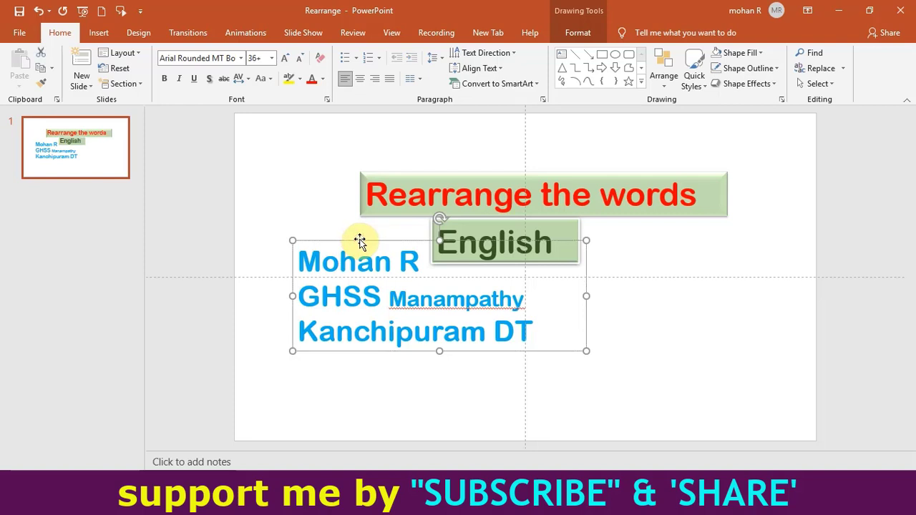
click(300, 58)
click(300, 58)
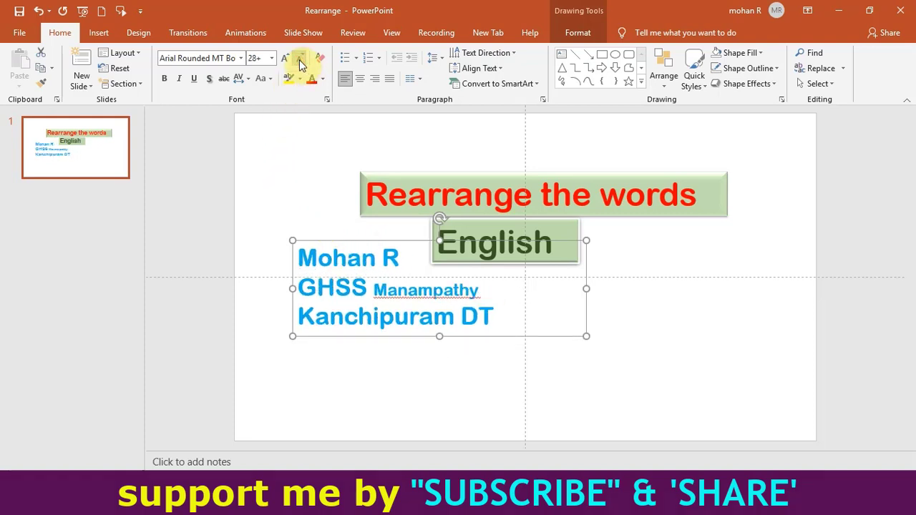
- Select the name line and enlarge it to 60 pt
click(399, 256)
drag(399, 256, 312, 265)
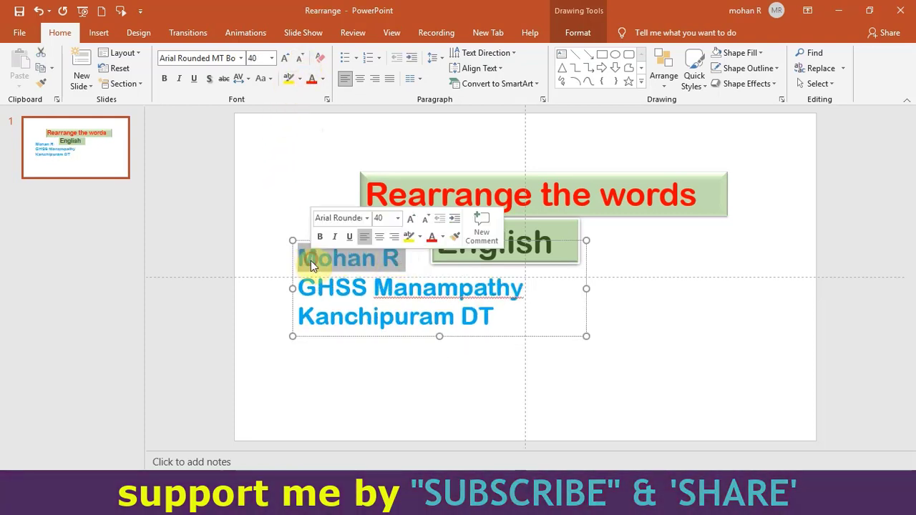
click(399, 258)
drag(399, 258, 312, 261)
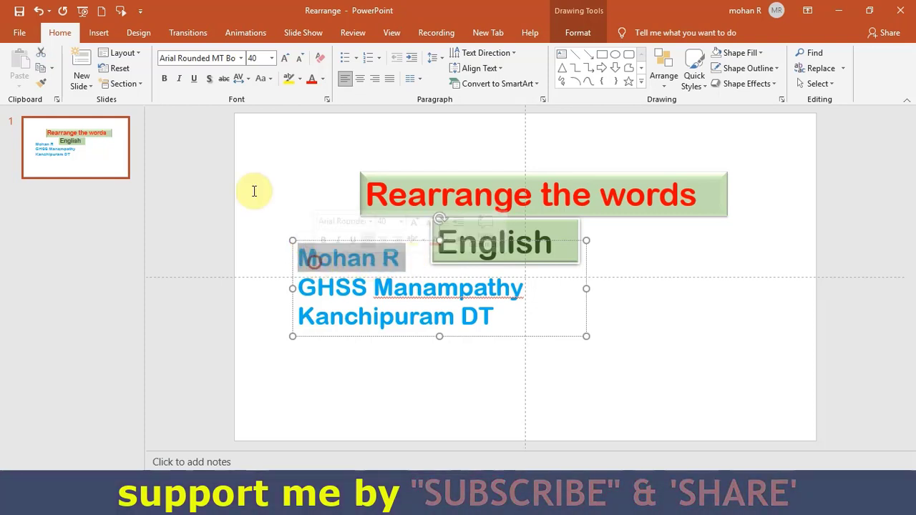
click(287, 59)
click(287, 60)
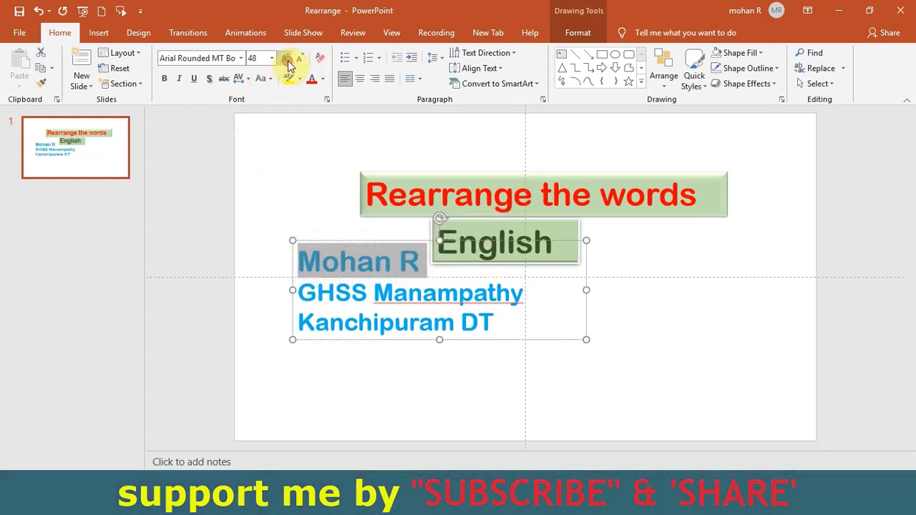
click(286, 60)
click(286, 60)
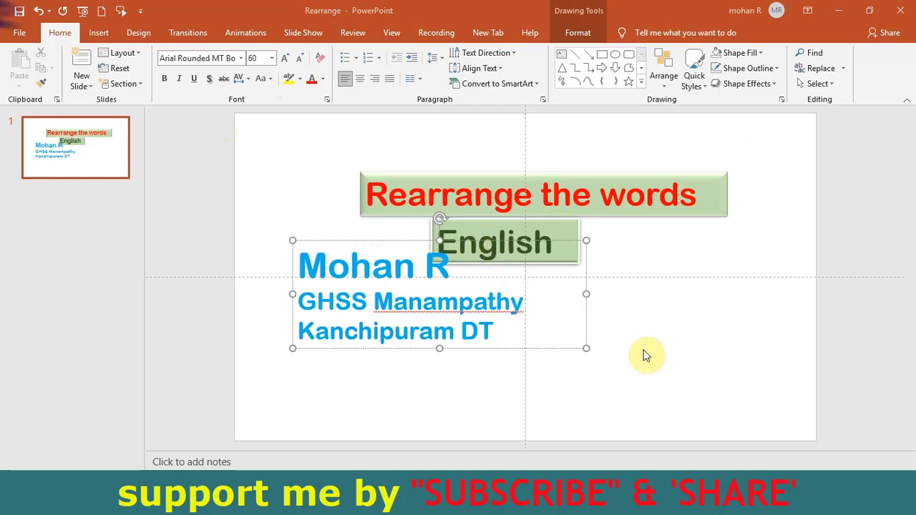
click(704, 385)
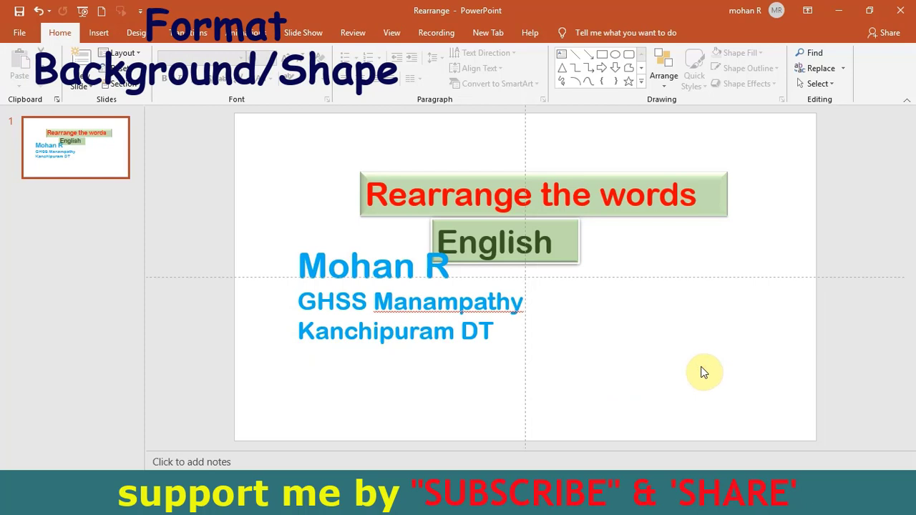
right_click(702, 369)
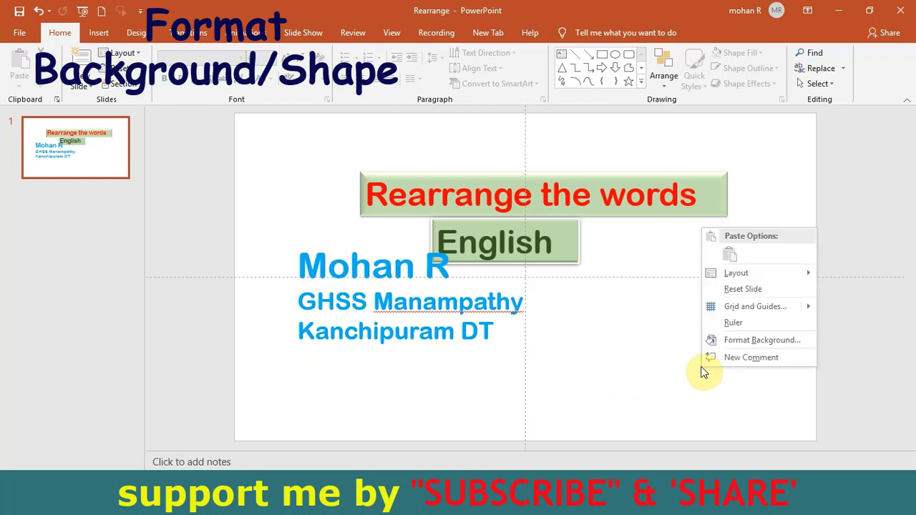
click(778, 343)
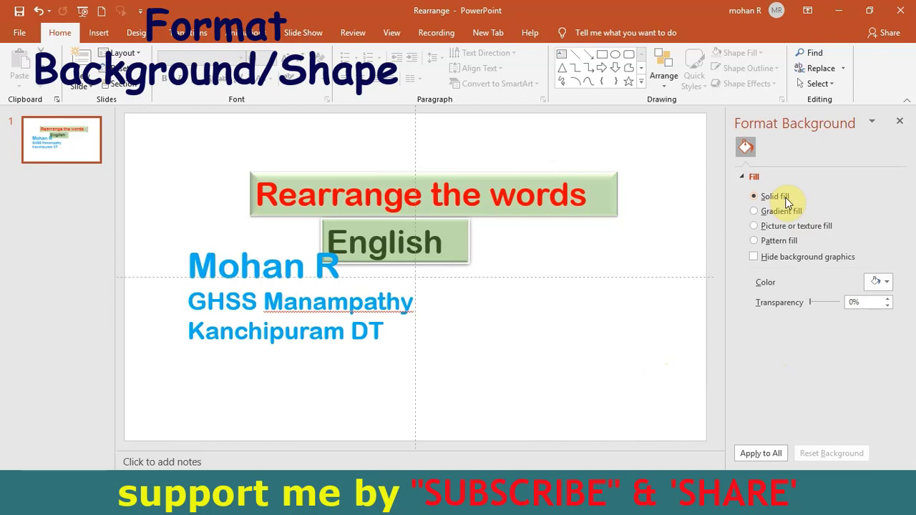
click(885, 284)
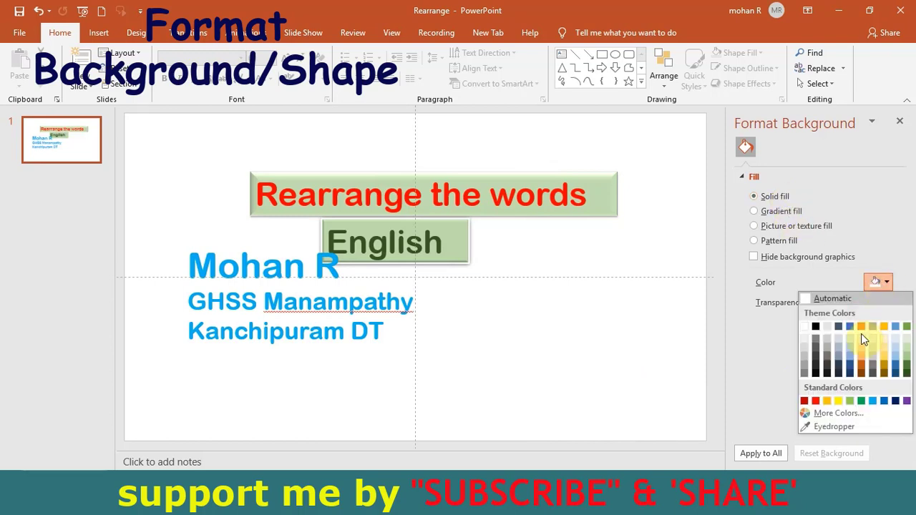
click(850, 402)
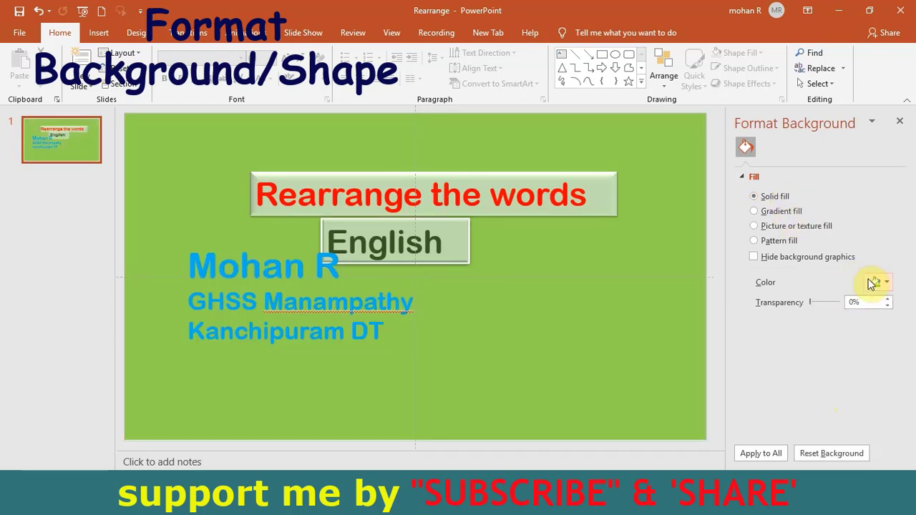
click(873, 284)
click(837, 414)
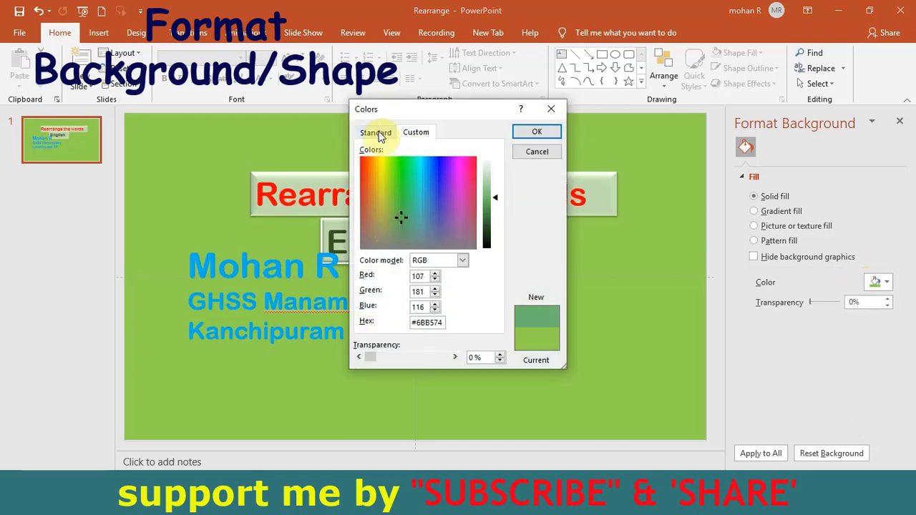
click(374, 132)
click(413, 132)
click(386, 133)
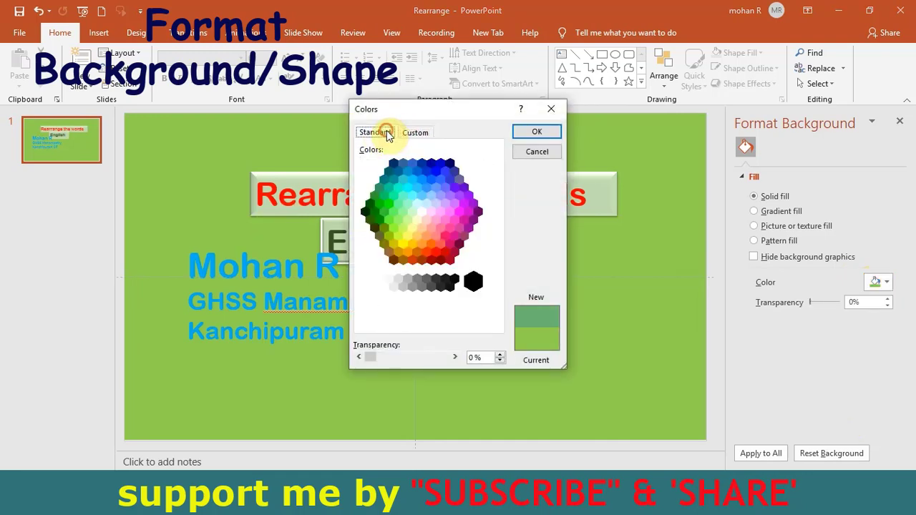
click(398, 171)
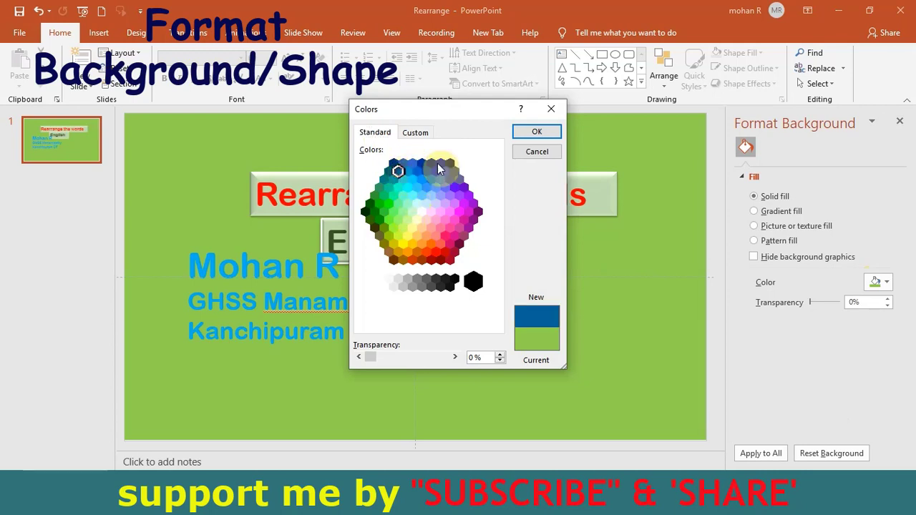
click(537, 134)
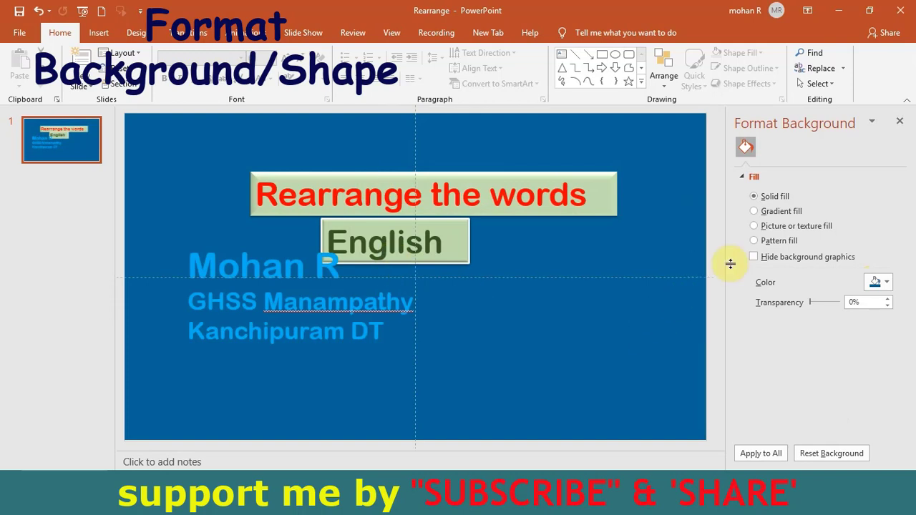
- Switch the background to gradient fill, trim its stops, and apply an orange preset at 270°
click(791, 211)
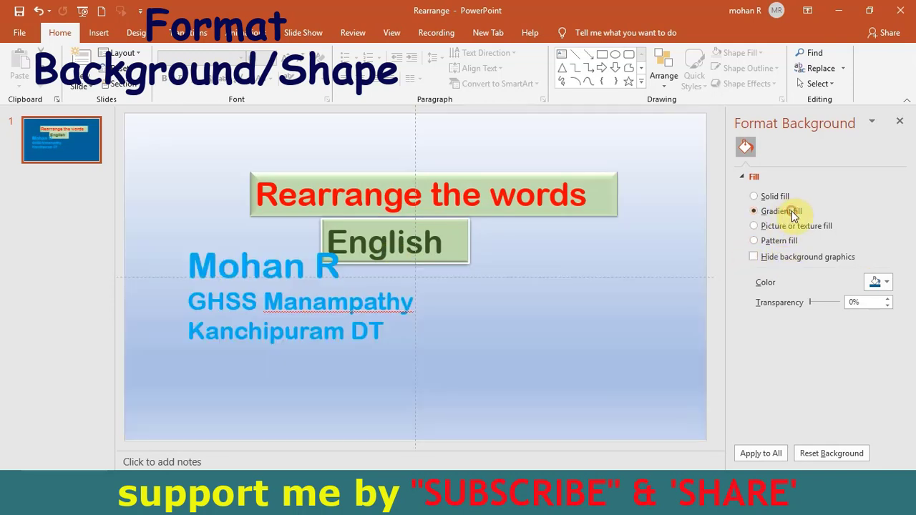
drag(821, 381, 813, 379)
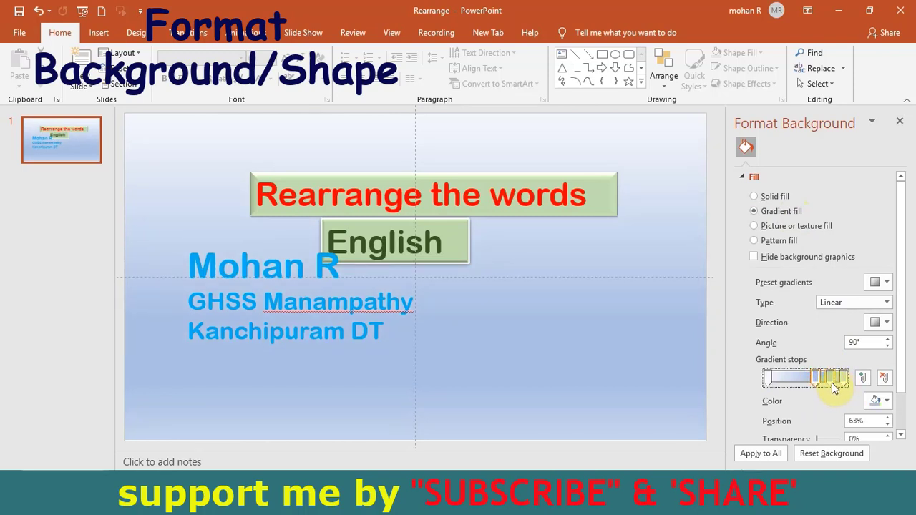
click(885, 377)
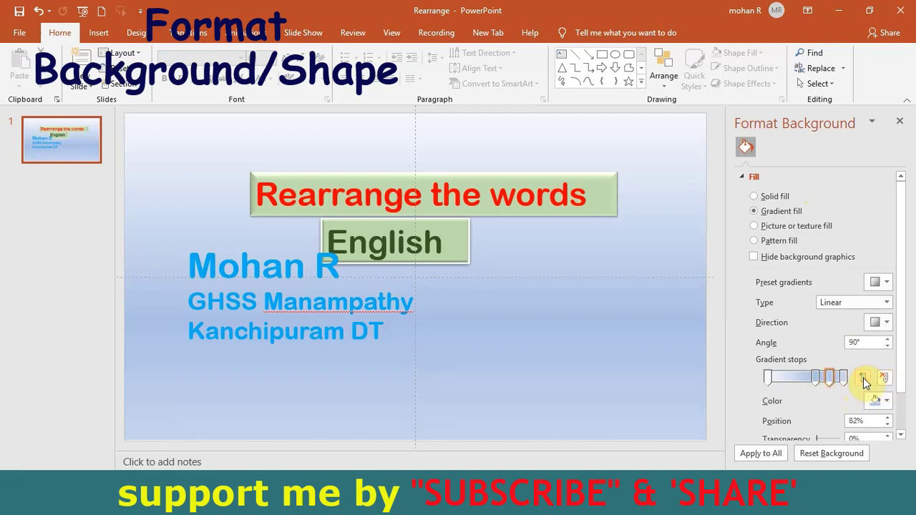
click(768, 380)
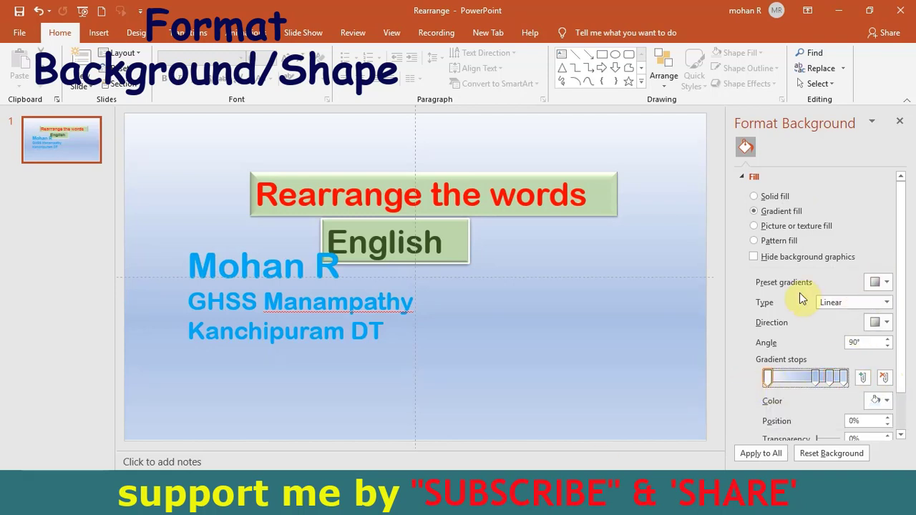
click(875, 284)
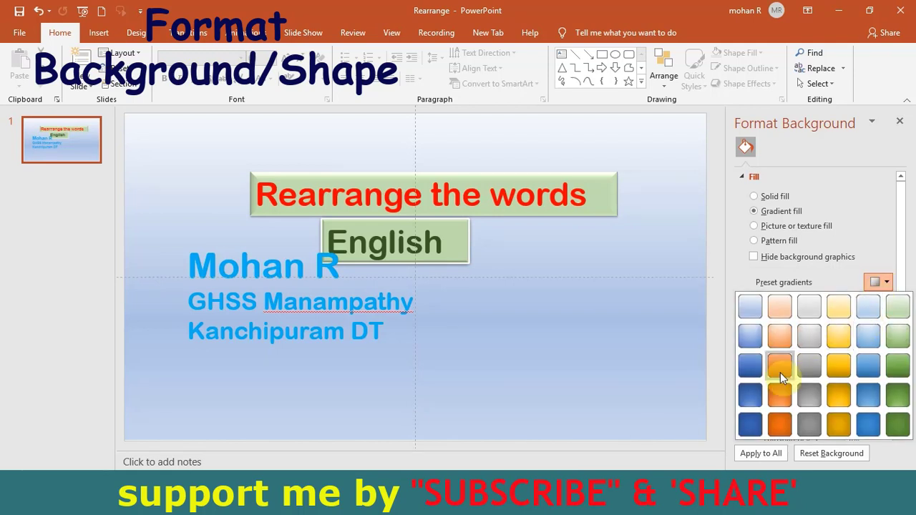
click(781, 366)
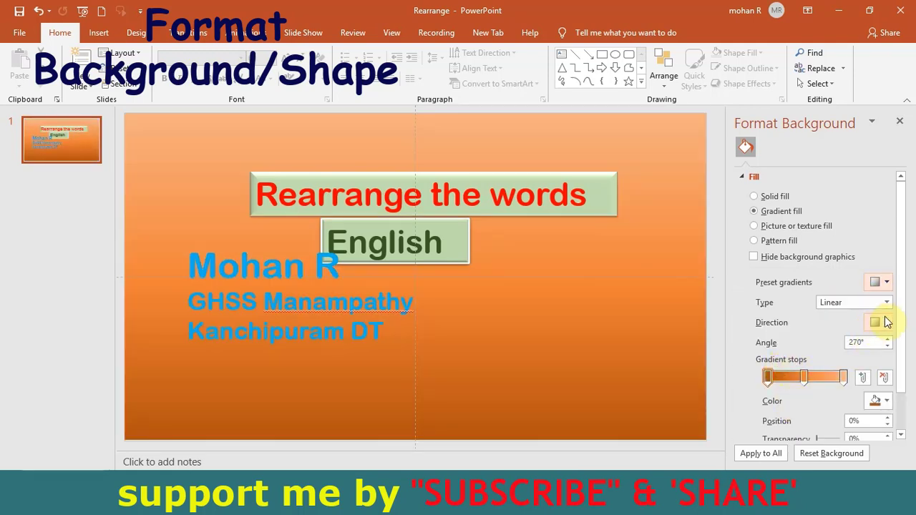
click(883, 322)
click(810, 376)
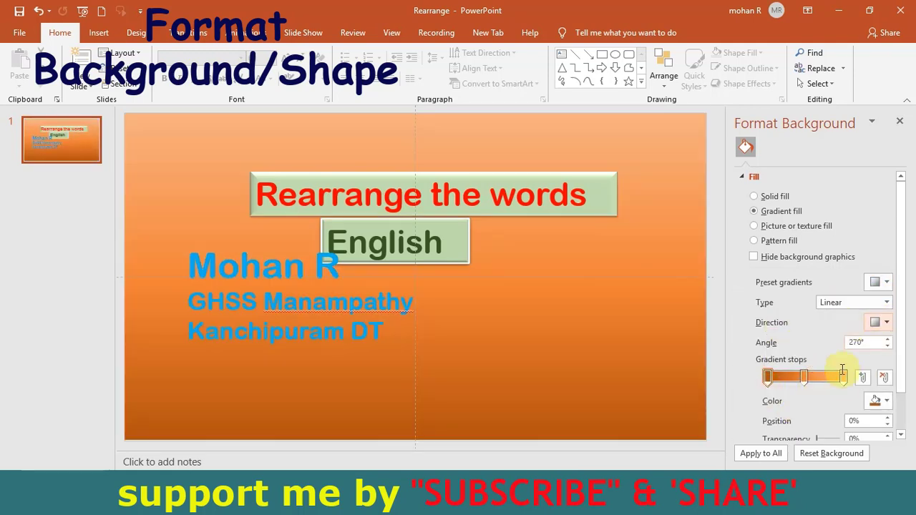
- Colour the gradient stops red, yellow, and green (via More Colors)
click(769, 380)
click(876, 401)
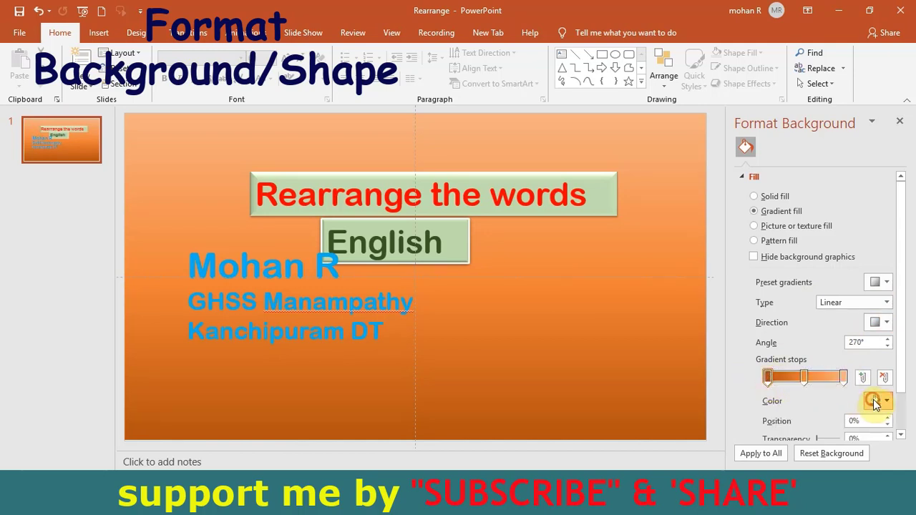
click(816, 333)
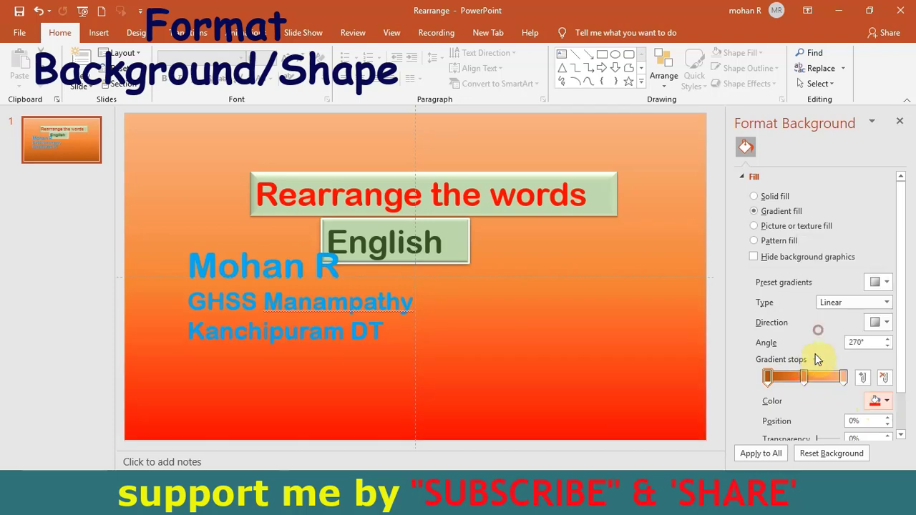
click(805, 375)
click(876, 403)
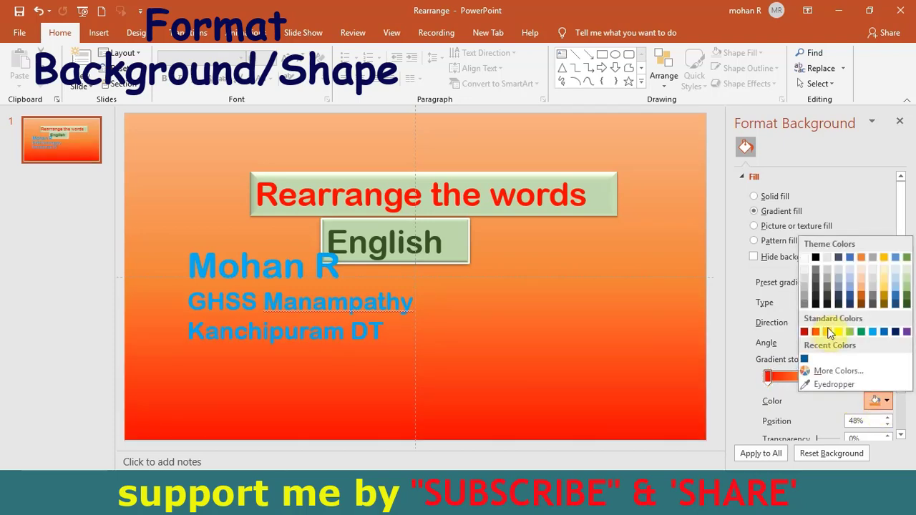
click(839, 332)
click(857, 376)
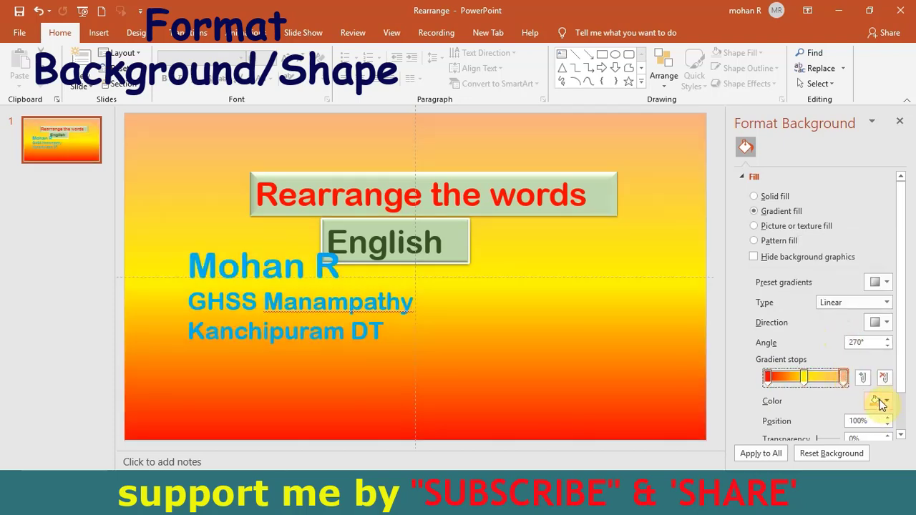
click(880, 401)
click(839, 371)
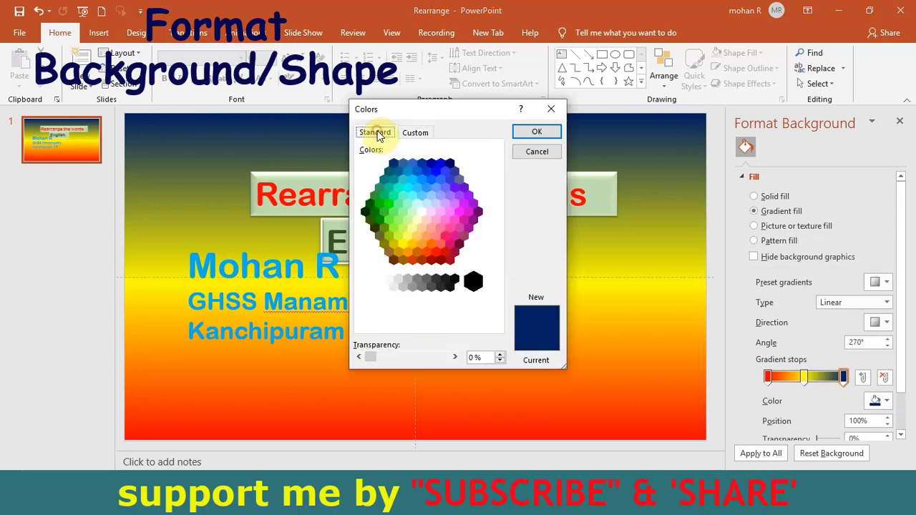
click(375, 213)
click(537, 132)
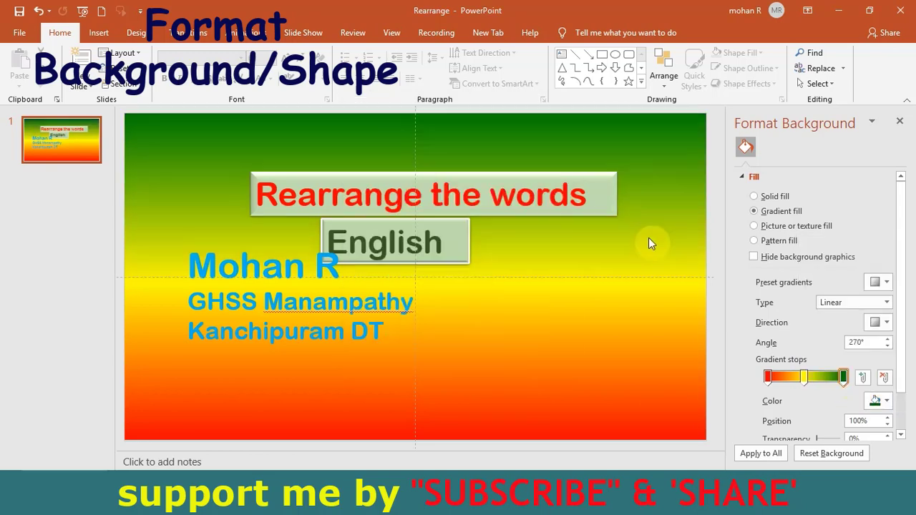
- Try texture and pattern fills, return to gradient, add a stop at 24%, and close the pane
click(793, 227)
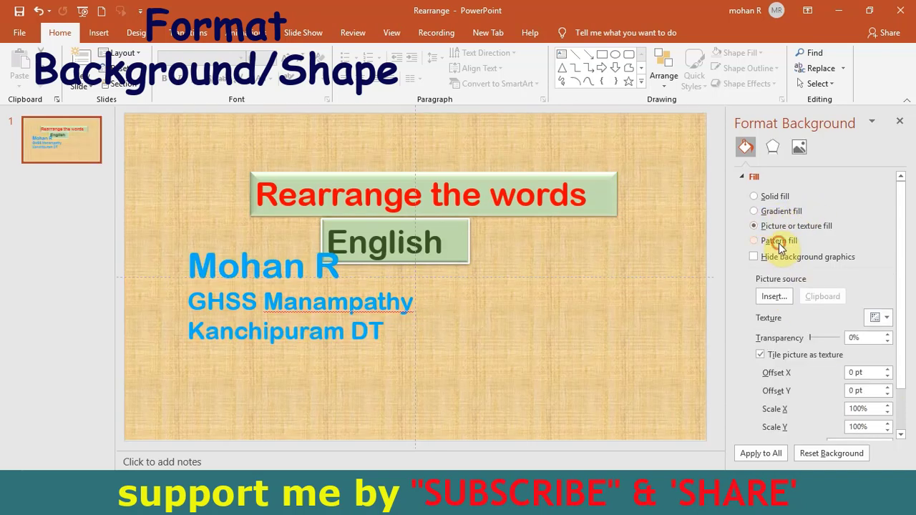
click(779, 241)
click(778, 211)
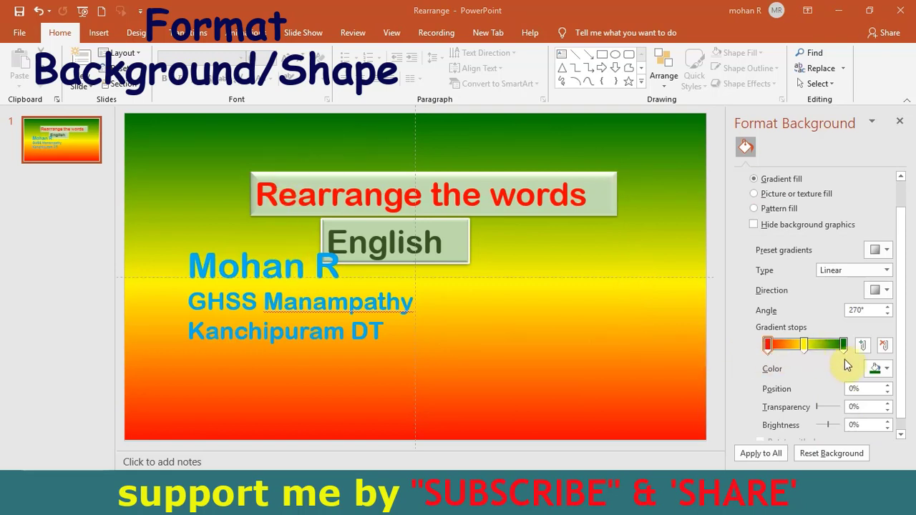
click(785, 345)
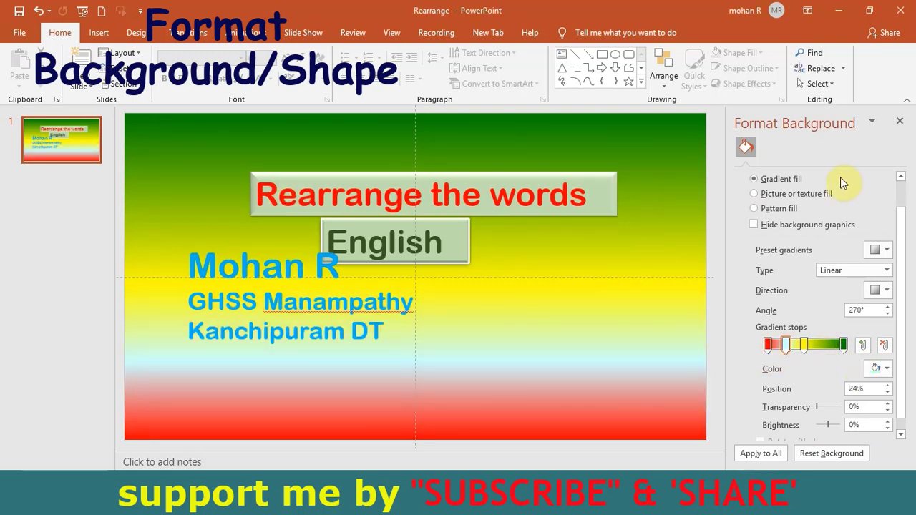
click(901, 123)
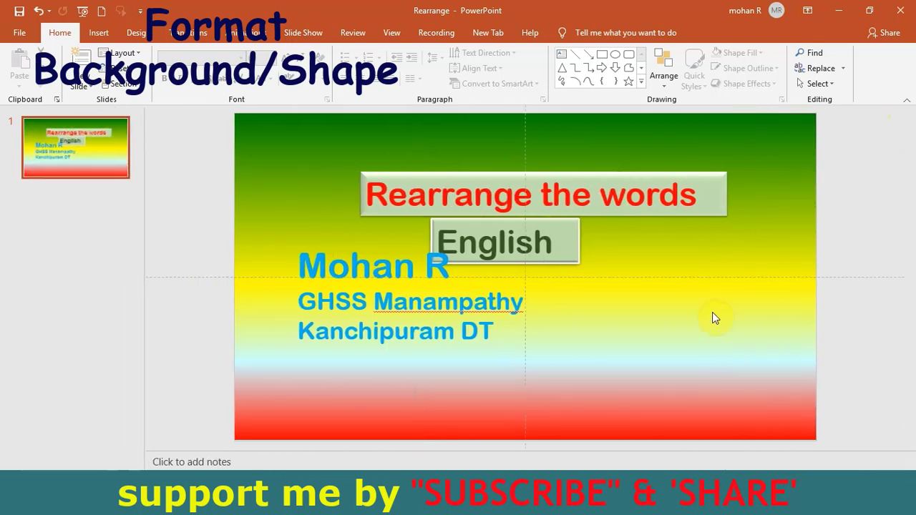
- Reopen Format Background for the slide and preview the texture fill gallery
right_click(682, 338)
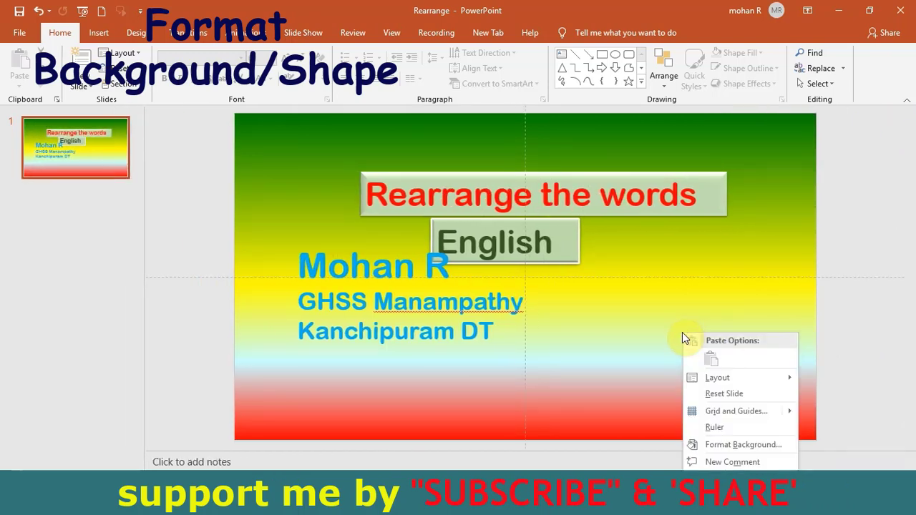
click(726, 444)
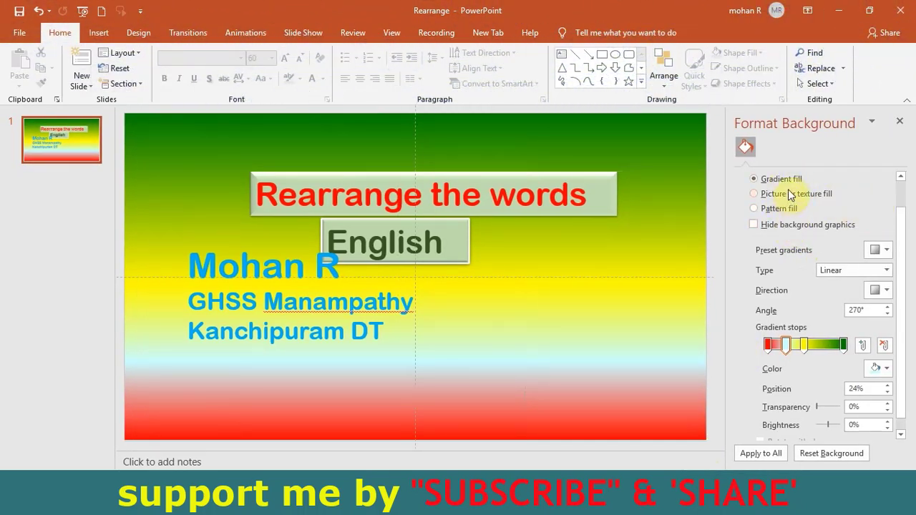
drag(904, 224, 902, 184)
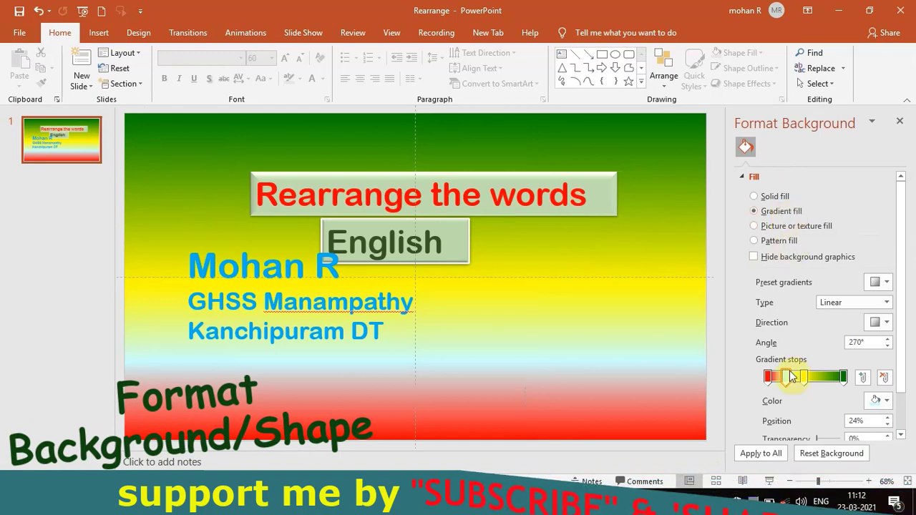
click(777, 226)
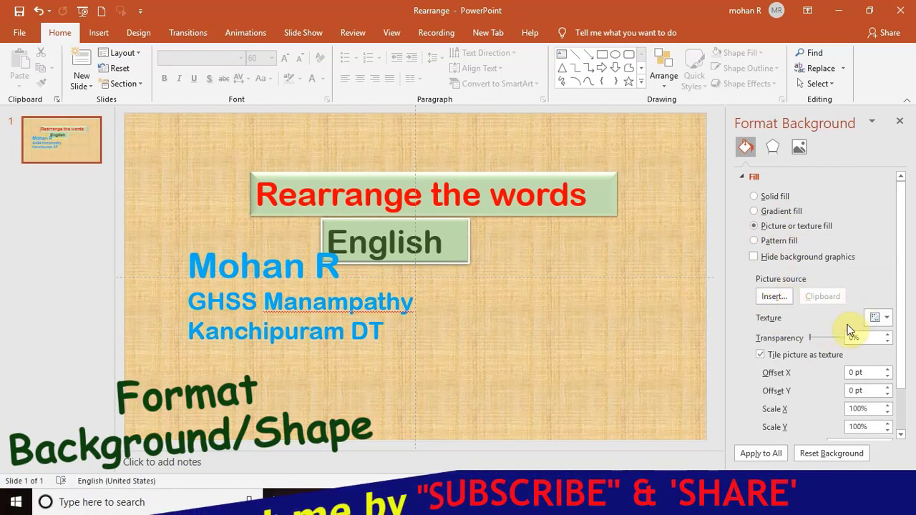
click(880, 319)
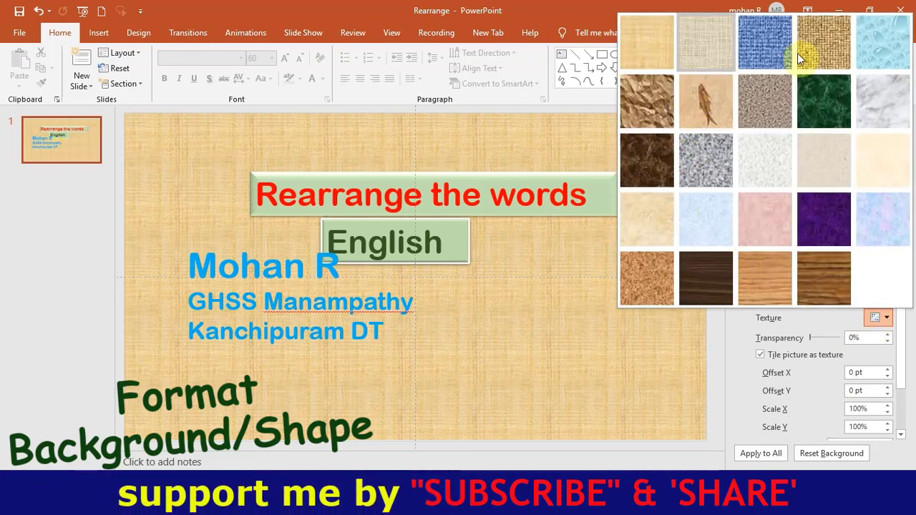
click(684, 337)
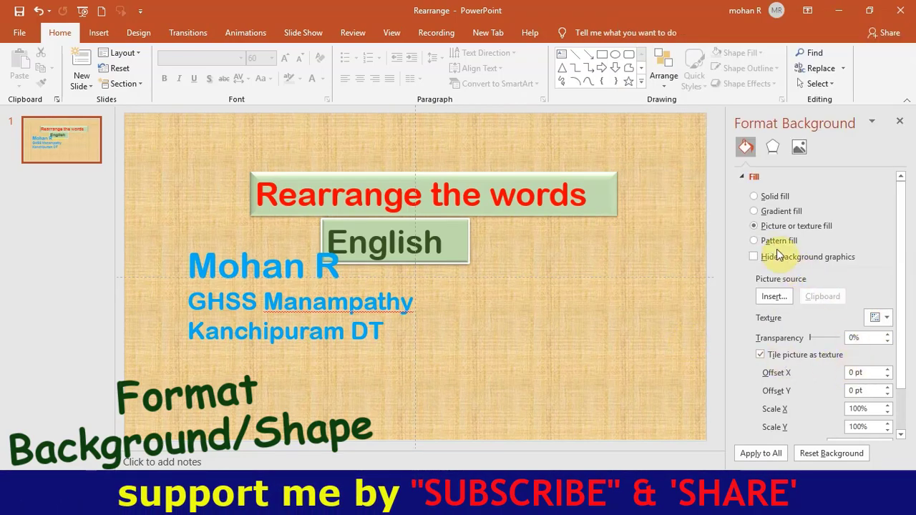
- Try a red-foreground pattern fill with dotted, stripe and horizontal line patterns
click(772, 244)
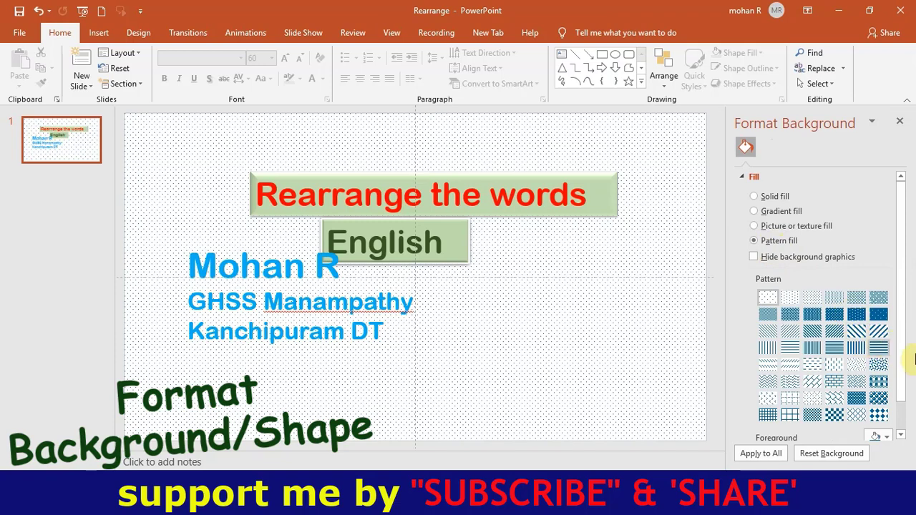
scroll(900, 368, down, 1)
click(875, 407)
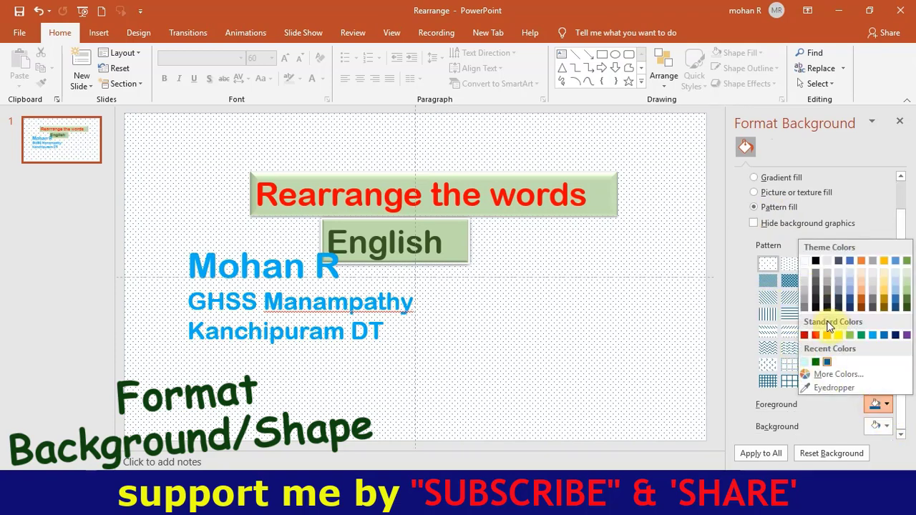
click(817, 336)
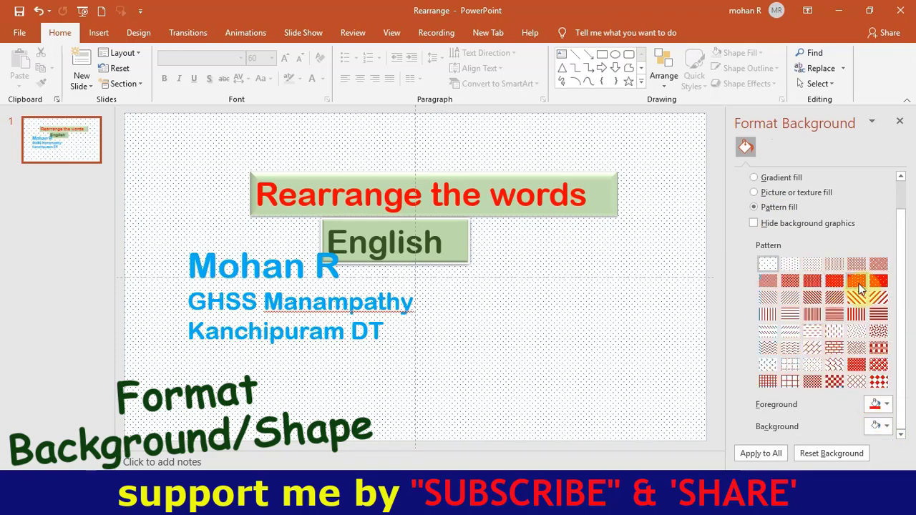
click(868, 285)
click(853, 315)
click(833, 315)
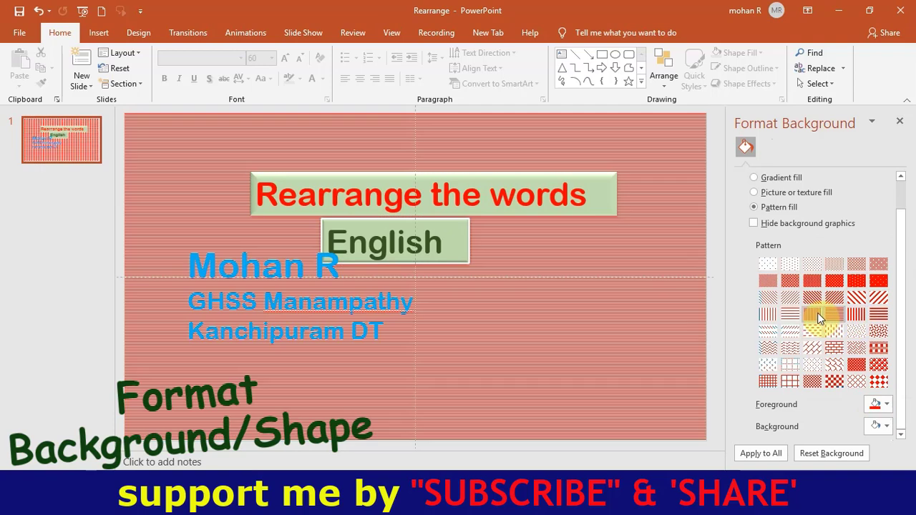
click(779, 317)
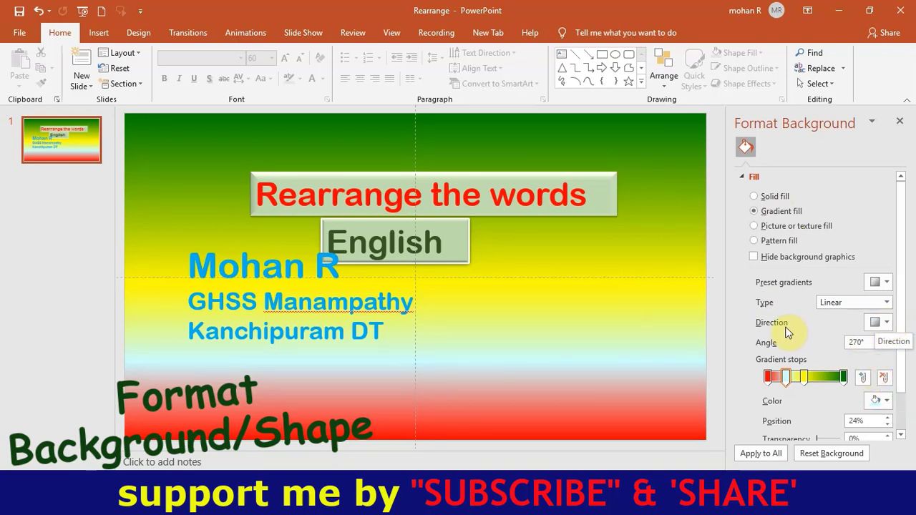
- Set the gradient direction to 180°, green on the left and red on the right, then close the pane
click(888, 326)
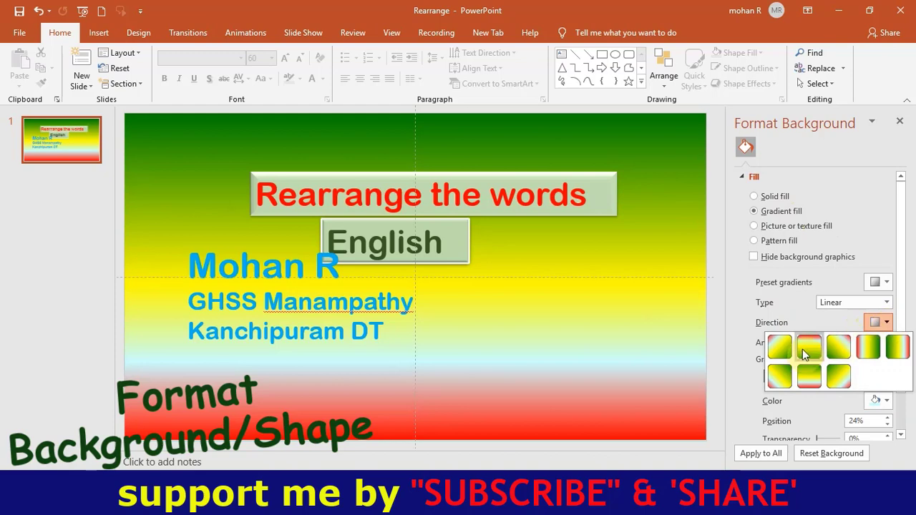
click(870, 347)
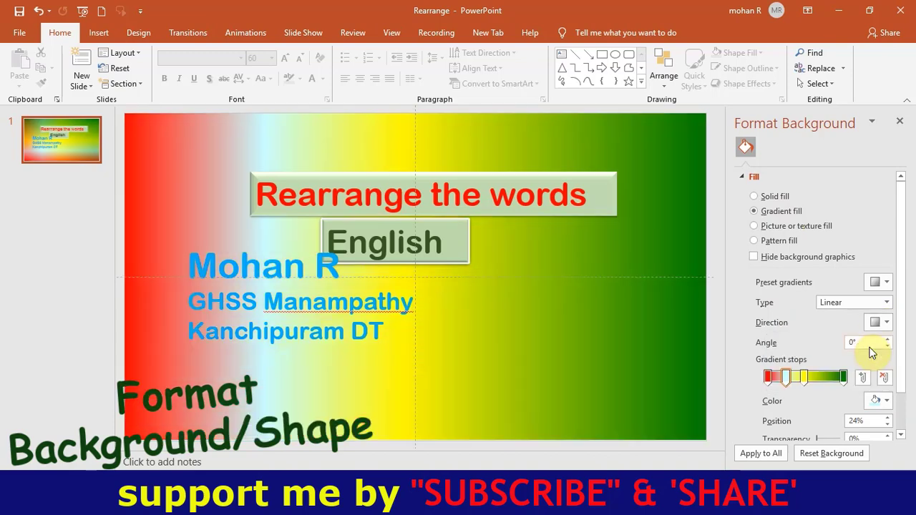
click(886, 328)
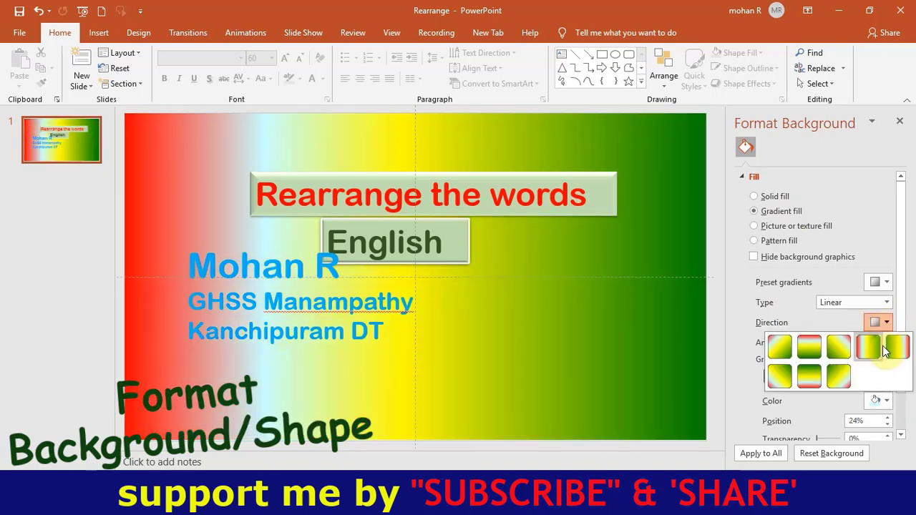
click(898, 347)
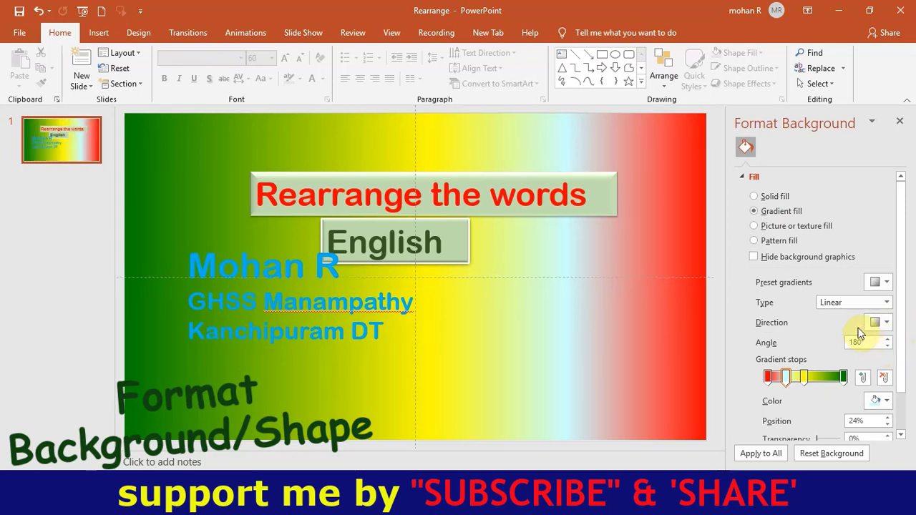
scroll(894, 401, down, 1)
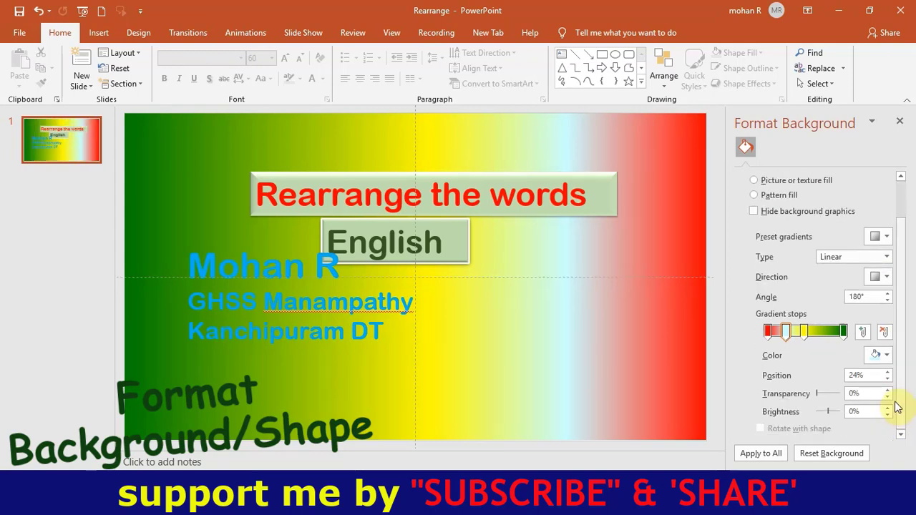
click(900, 123)
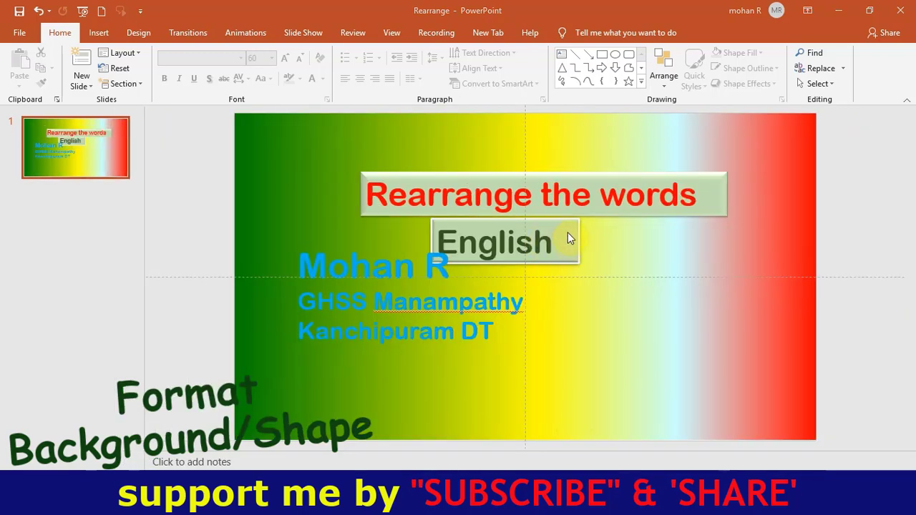
- Try a gradient fill on the English box in Format Shape, then revert to solid fill
click(569, 233)
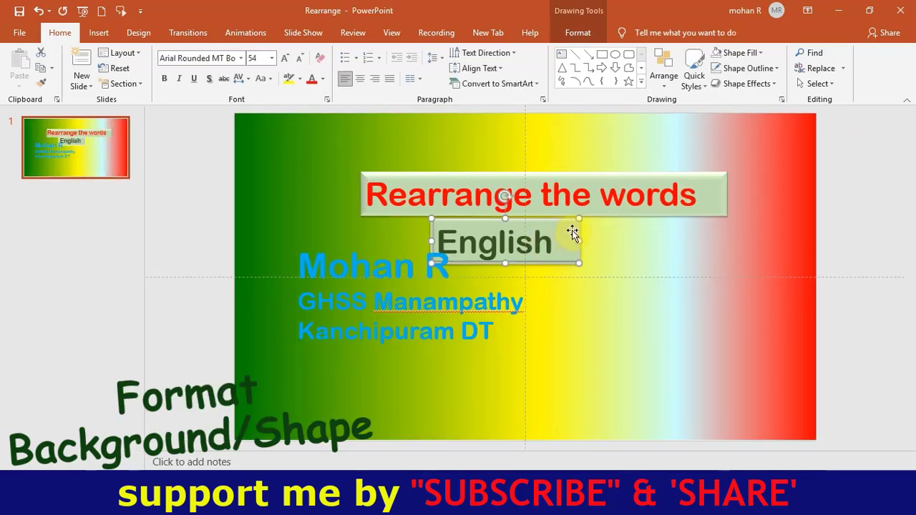
right_click(572, 230)
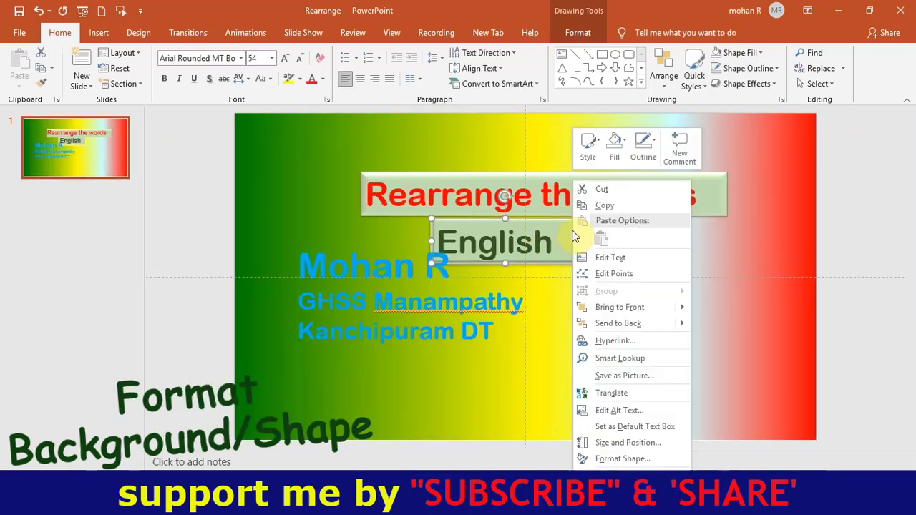
click(622, 459)
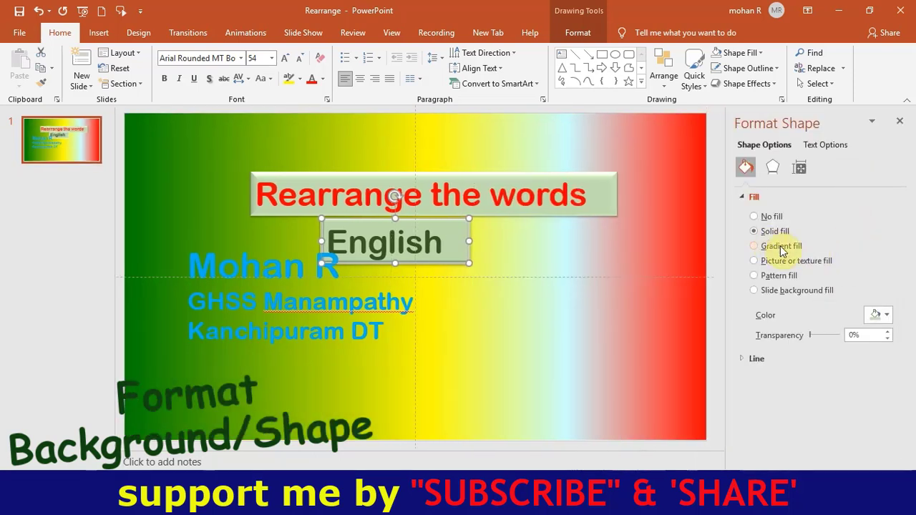
click(782, 247)
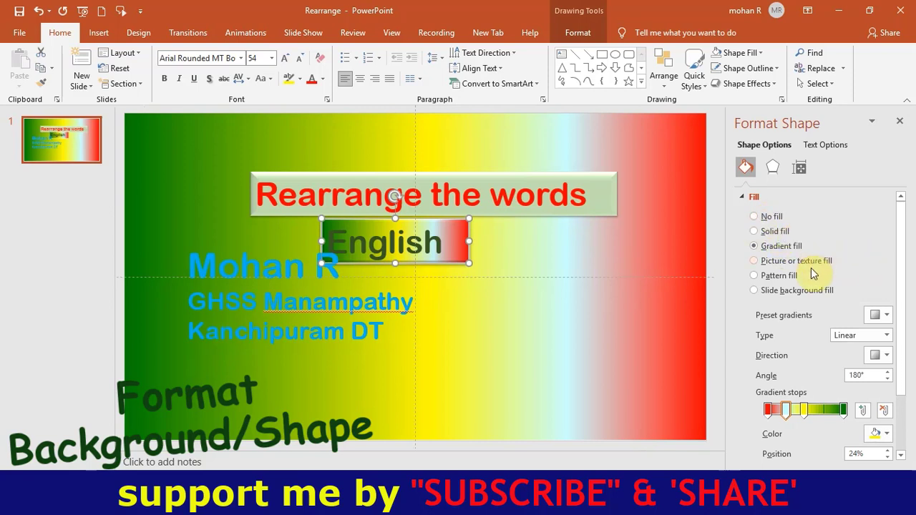
click(597, 341)
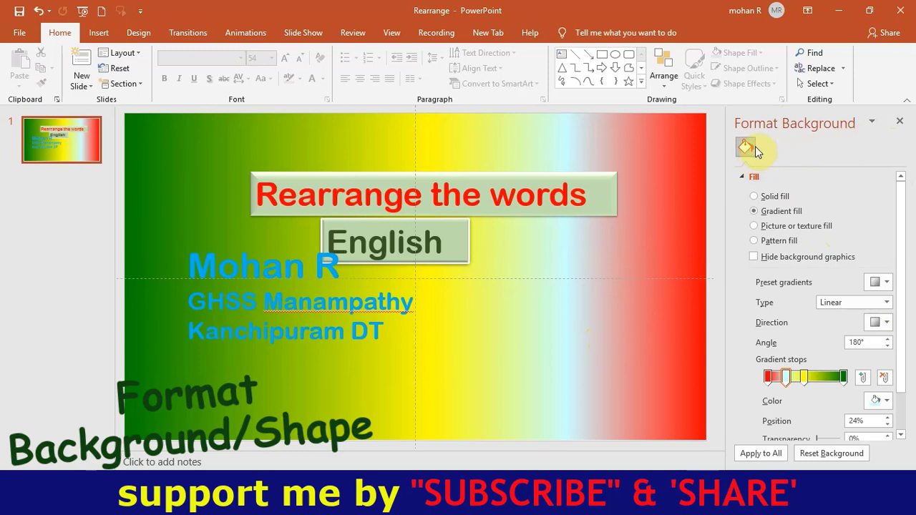
- Select the 'Rearrange the words' title box and browse its Size, Fill and Effects options
click(596, 184)
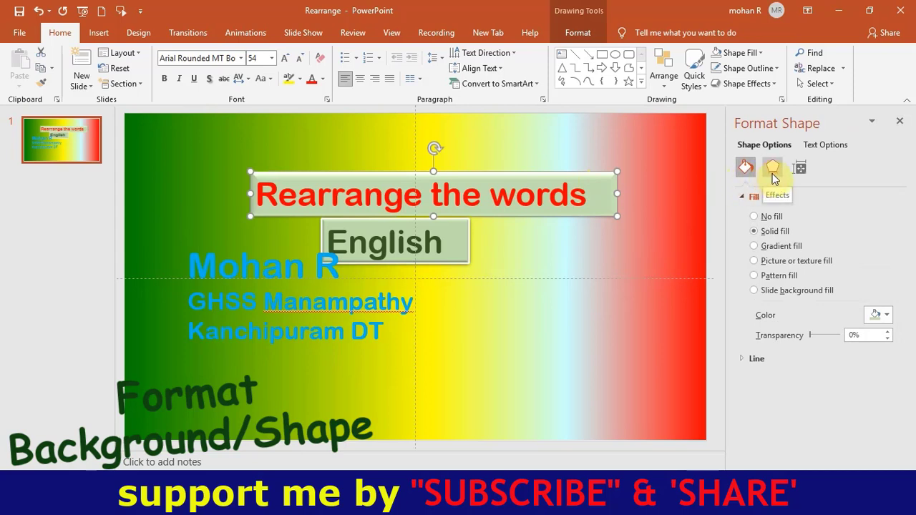
click(773, 177)
click(800, 172)
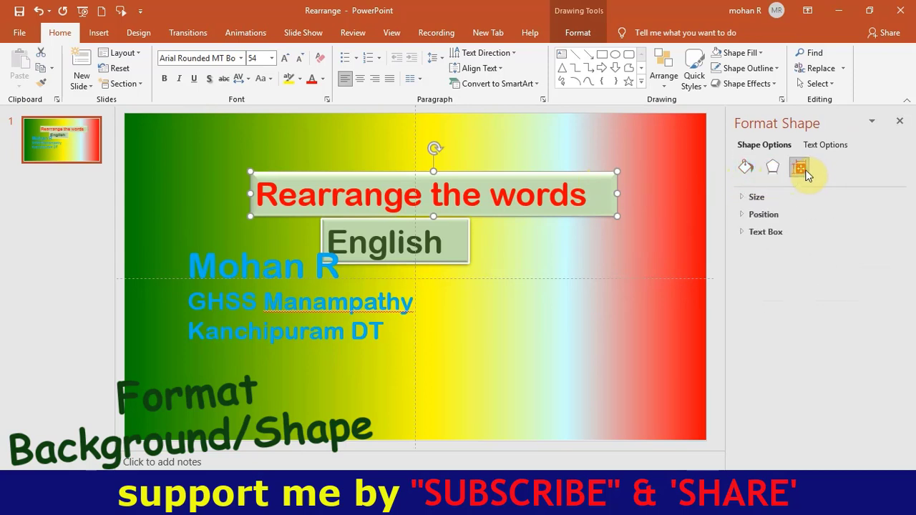
click(774, 173)
click(746, 169)
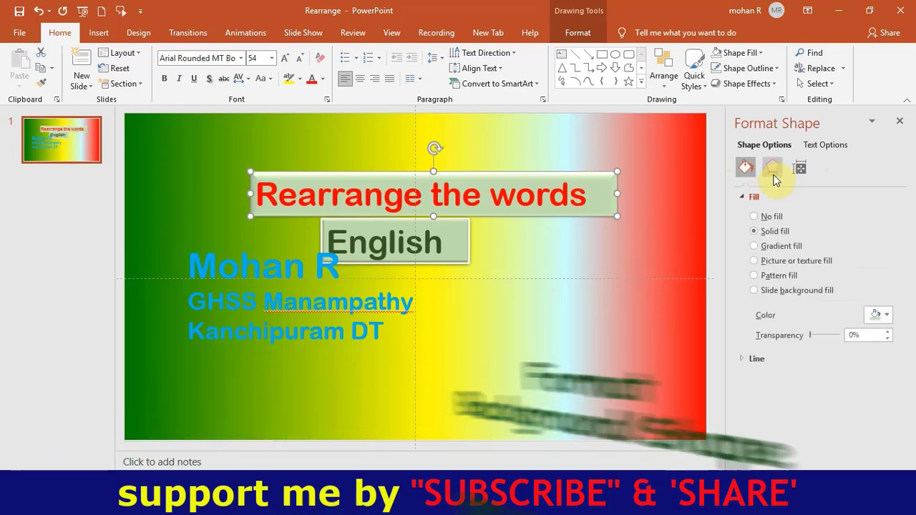
click(773, 172)
click(799, 169)
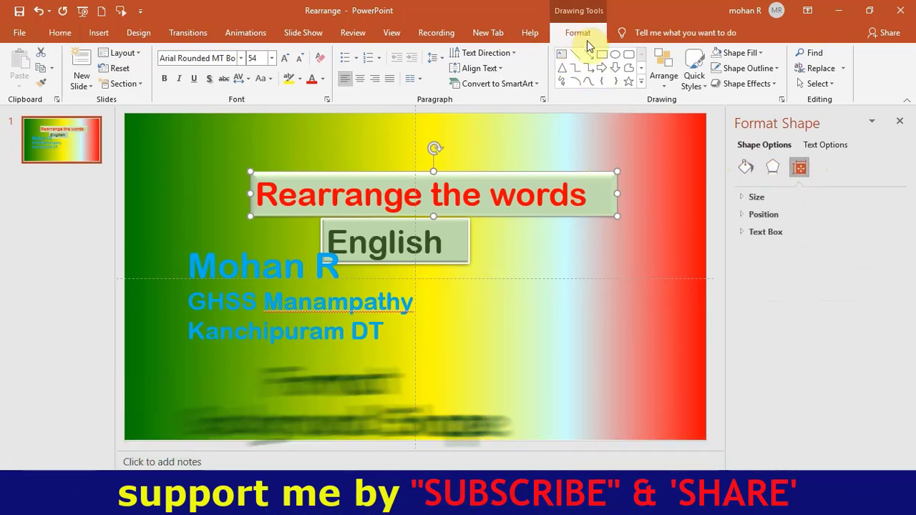
click(581, 35)
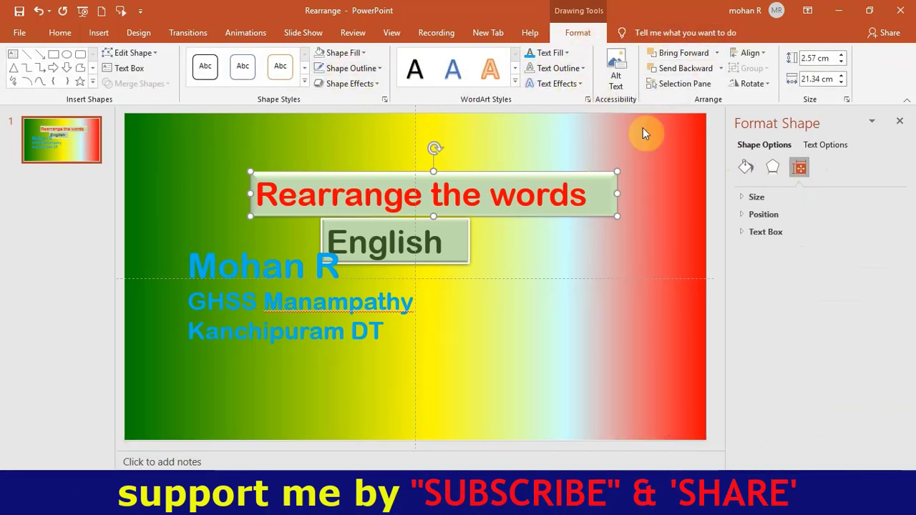
click(773, 172)
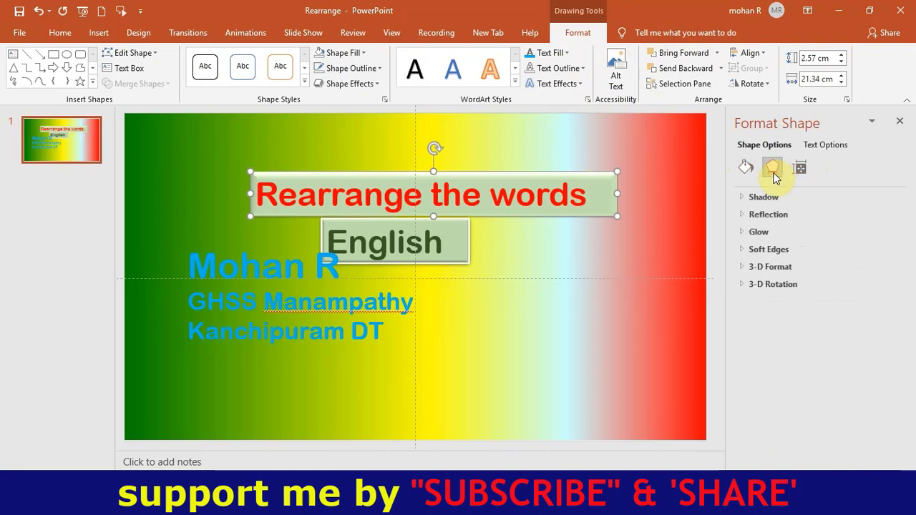
click(746, 169)
click(772, 170)
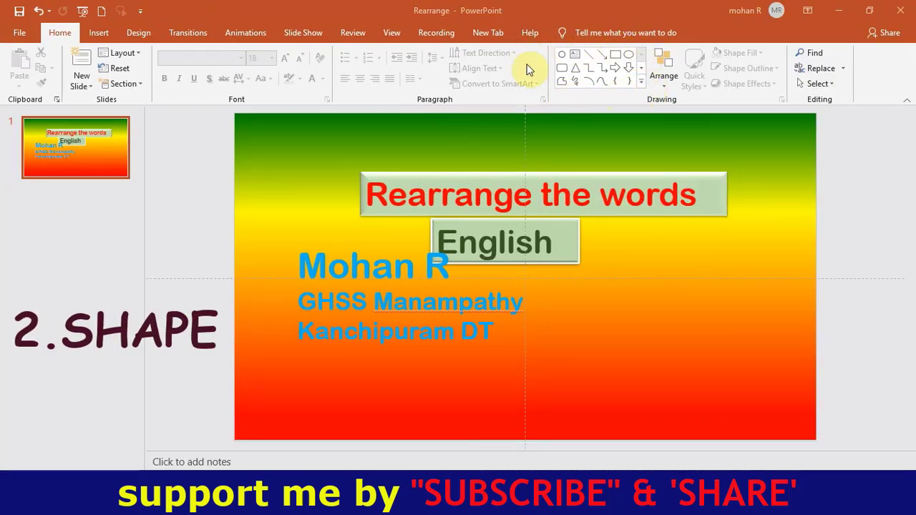
- Draw a Flowchart: Connector circle in the top-left corner and widen it into an oval
click(101, 33)
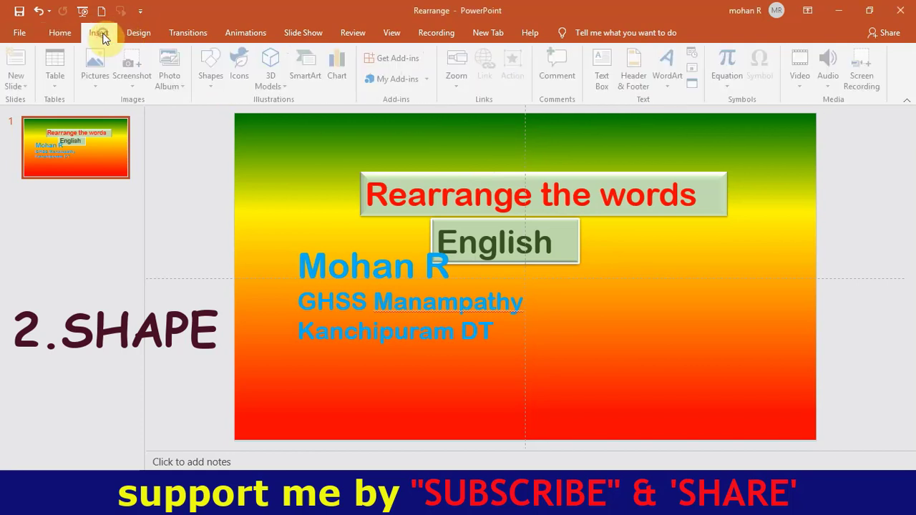
click(213, 78)
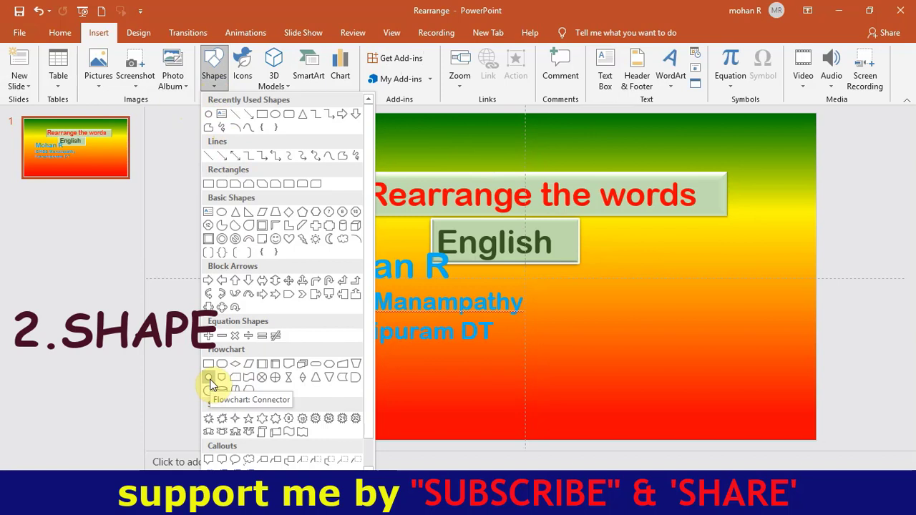
click(210, 380)
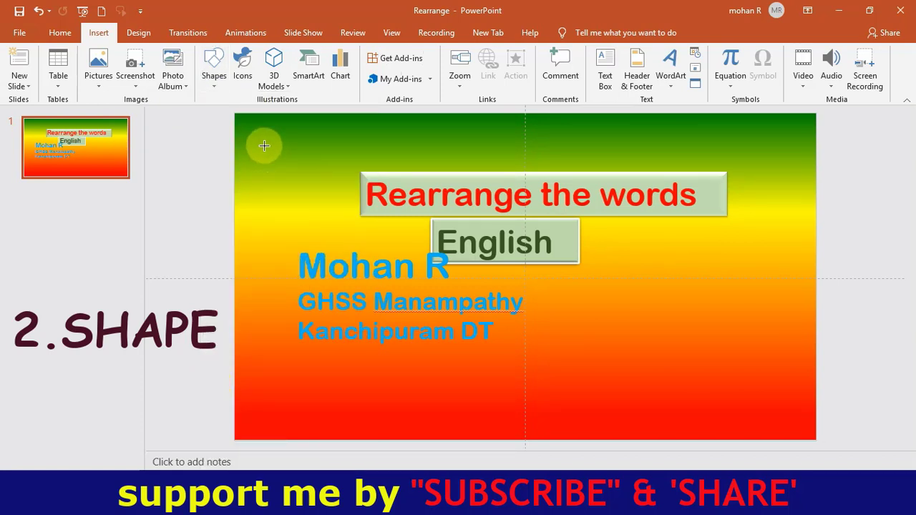
drag(263, 146, 310, 190)
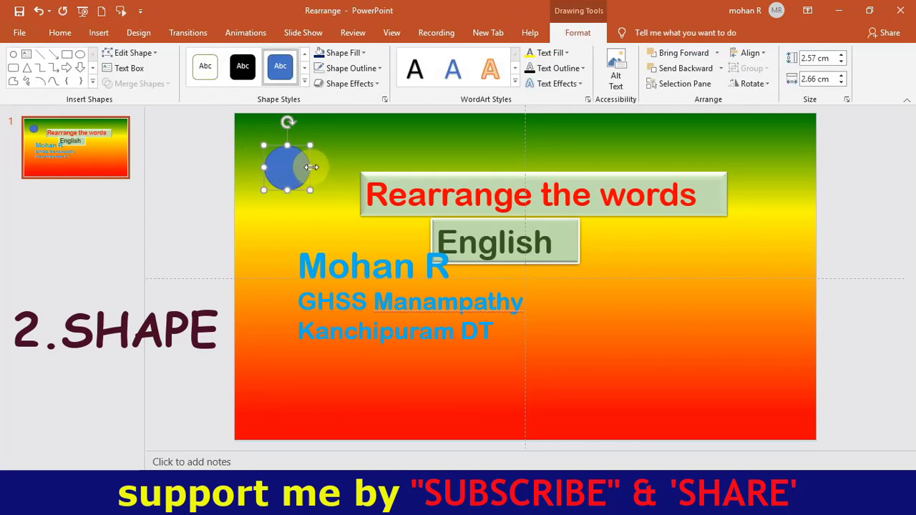
mouse_move(310, 167)
mouse_down()
mouse_move(325, 166)
mouse_move(294, 136)
mouse_up()
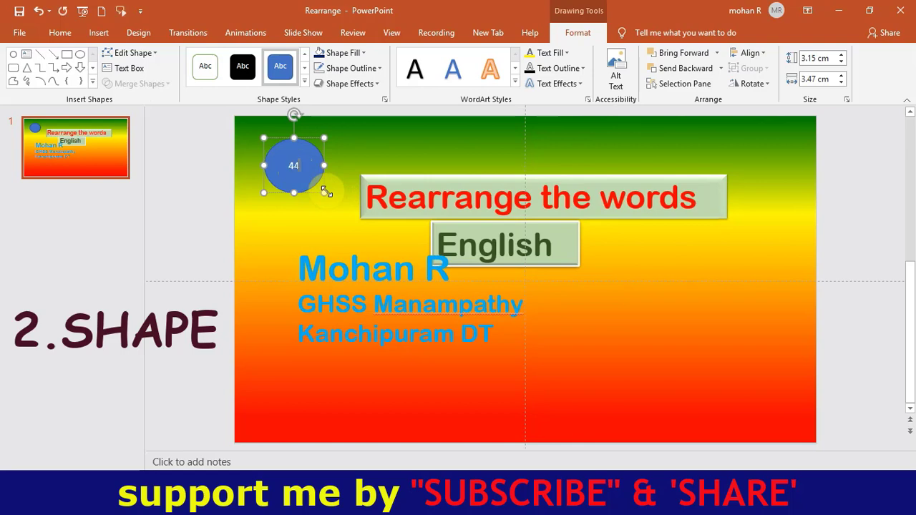
- Delete the stray 44 text and fill the oval dark navy
key(BackSpace)
key(BackSpace)
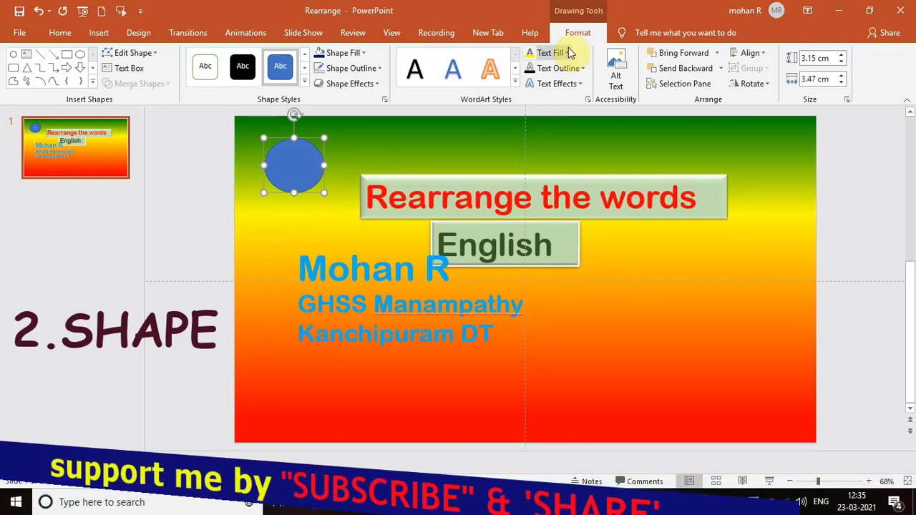
click(363, 55)
click(412, 155)
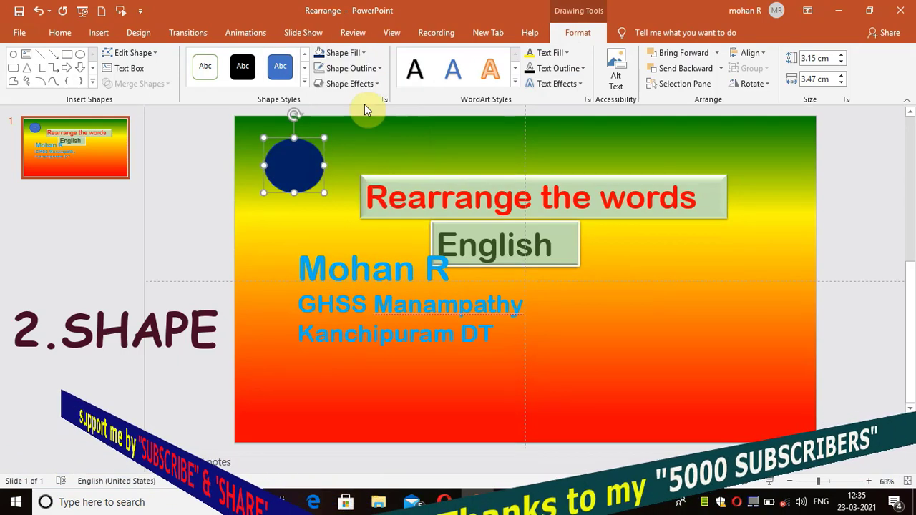
click(378, 68)
- Try a shaded 3-D preset effect on the navy oval, then return to the Home tab
click(358, 213)
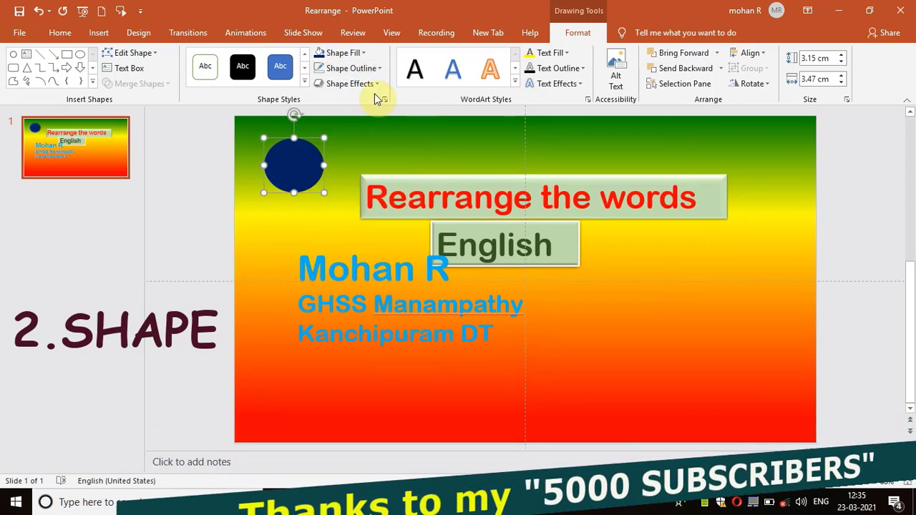
click(373, 83)
mouse_move(356, 109)
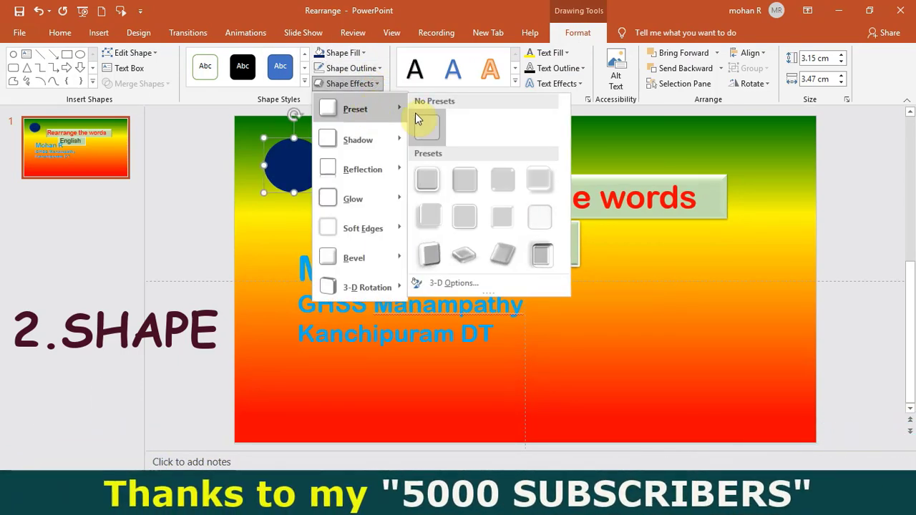
click(464, 179)
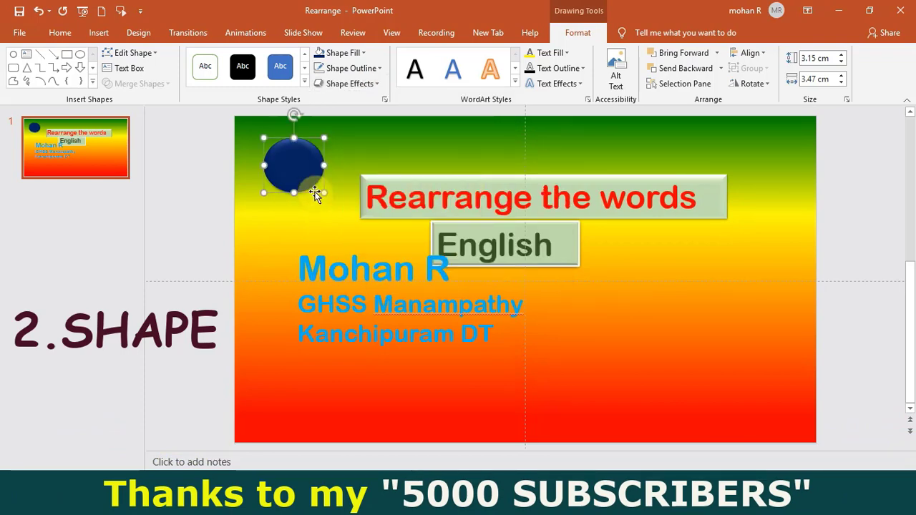
click(378, 84)
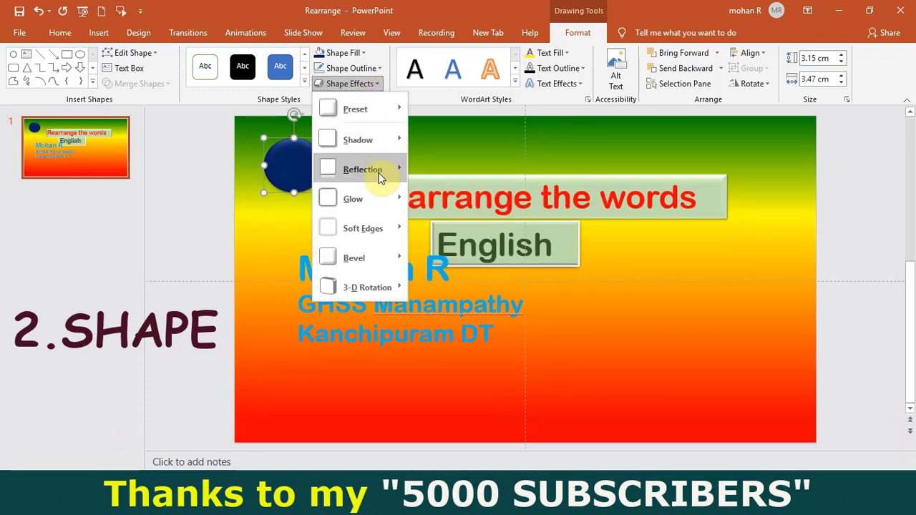
mouse_move(363, 228)
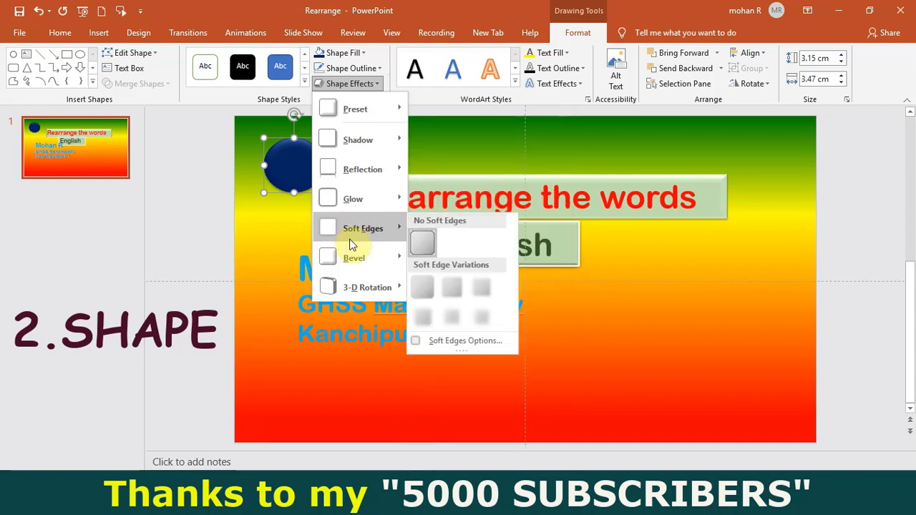
click(268, 217)
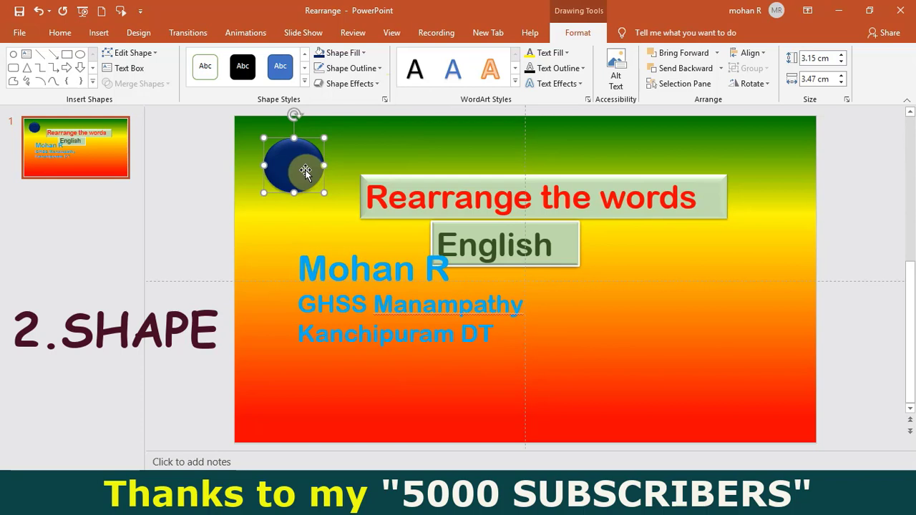
key(alt+h)
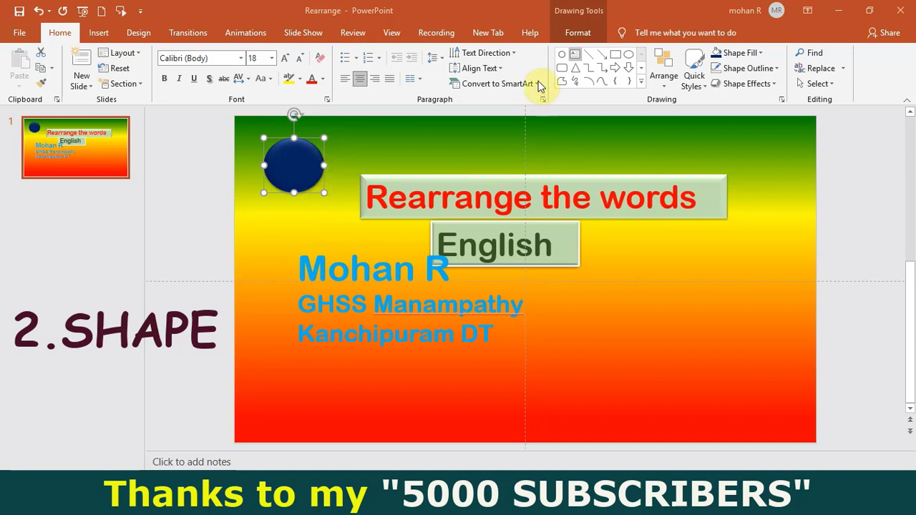
- Add a gold '10' text box and centre it on the navy circle
click(575, 55)
click(382, 156)
text(10)
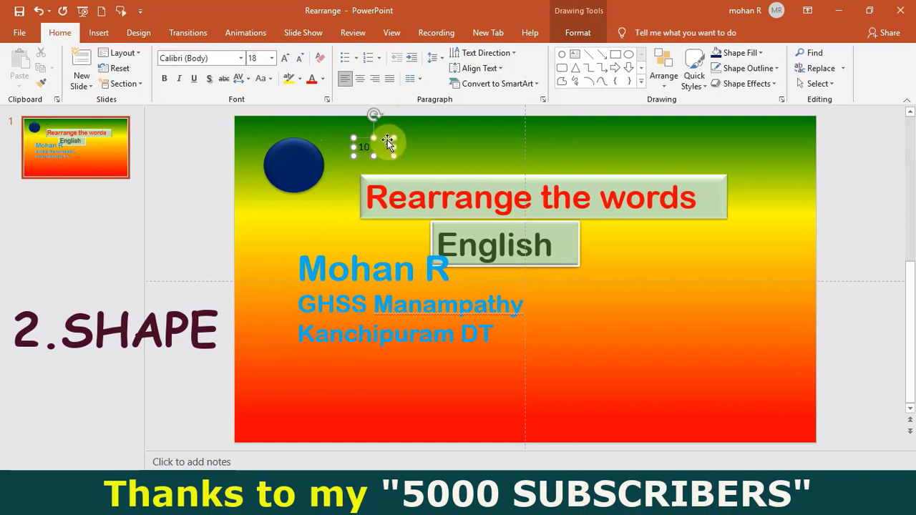
click(587, 36)
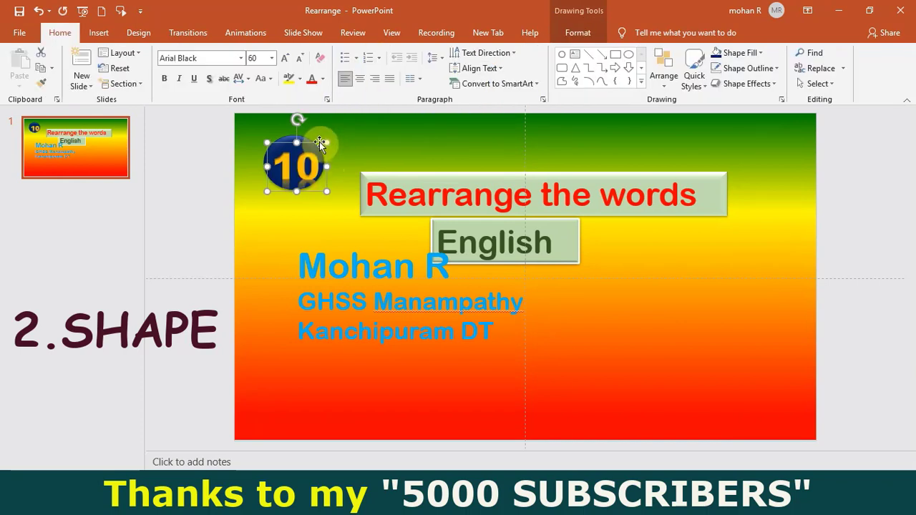
drag(320, 144, 312, 143)
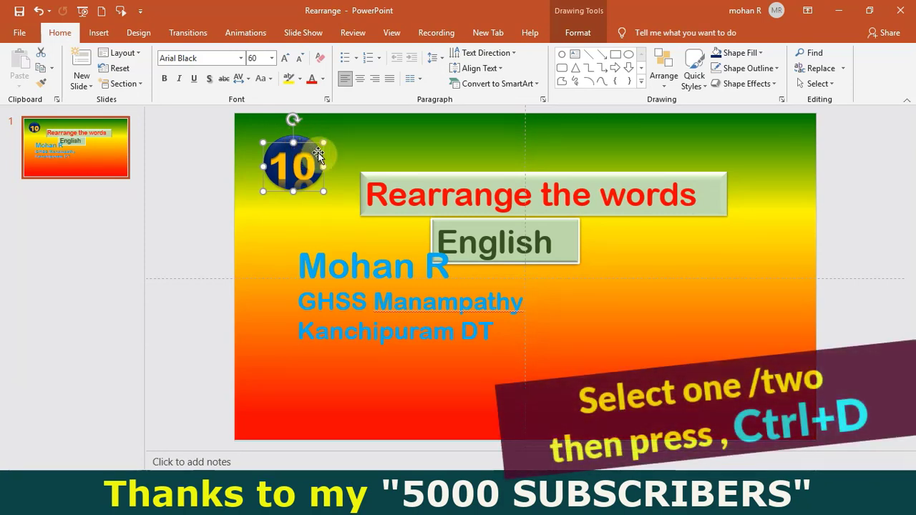
- Duplicate the circle-and-10 badge with Ctrl+D and move the copy toward the right
click(302, 138)
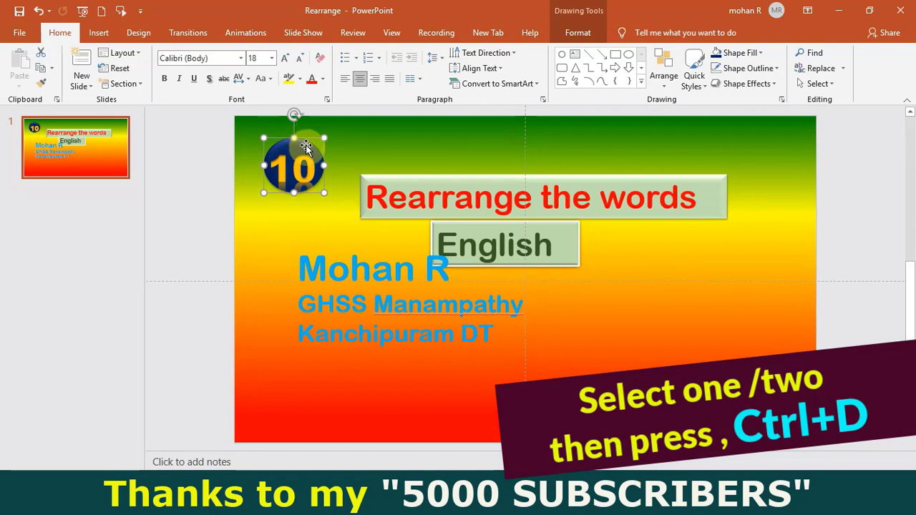
mouse_move(307, 146)
mouse_down()
mouse_move(308, 172)
mouse_move(315, 146)
mouse_up()
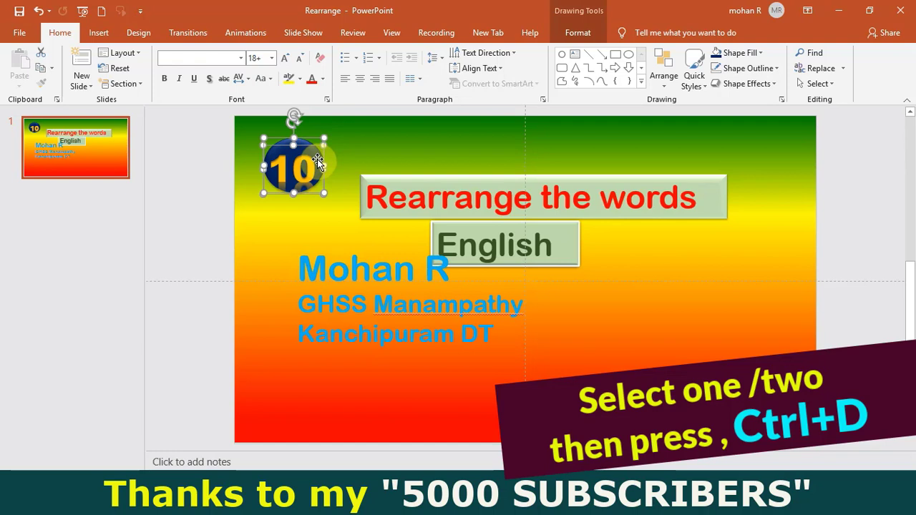
key(ctrl+z)
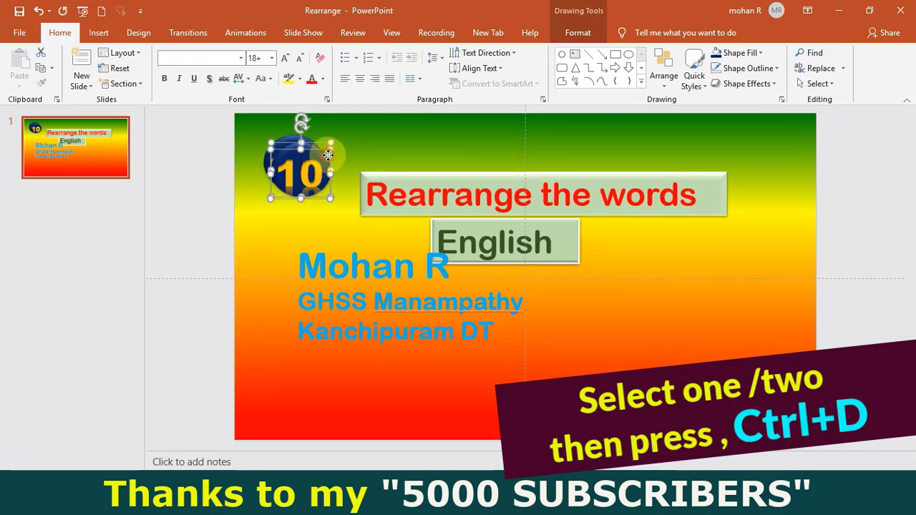
key(ctrl+d)
click(317, 174)
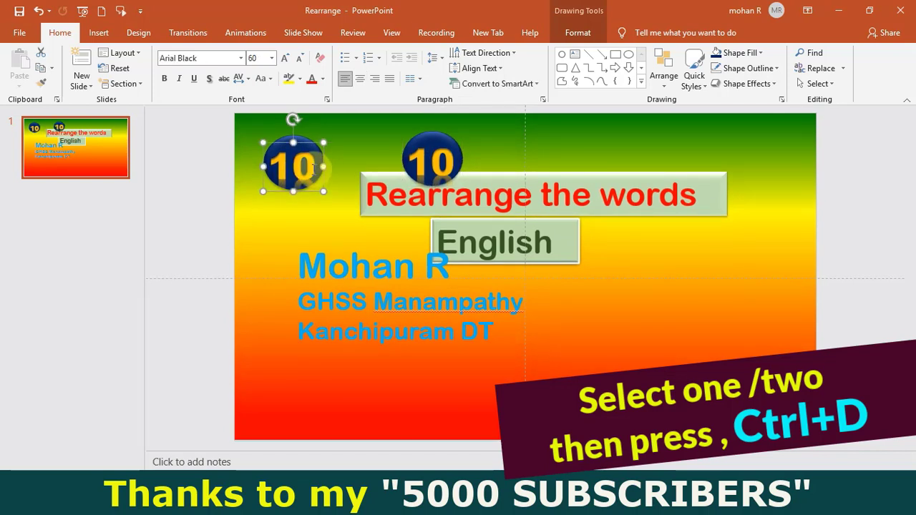
drag(317, 169, 318, 174)
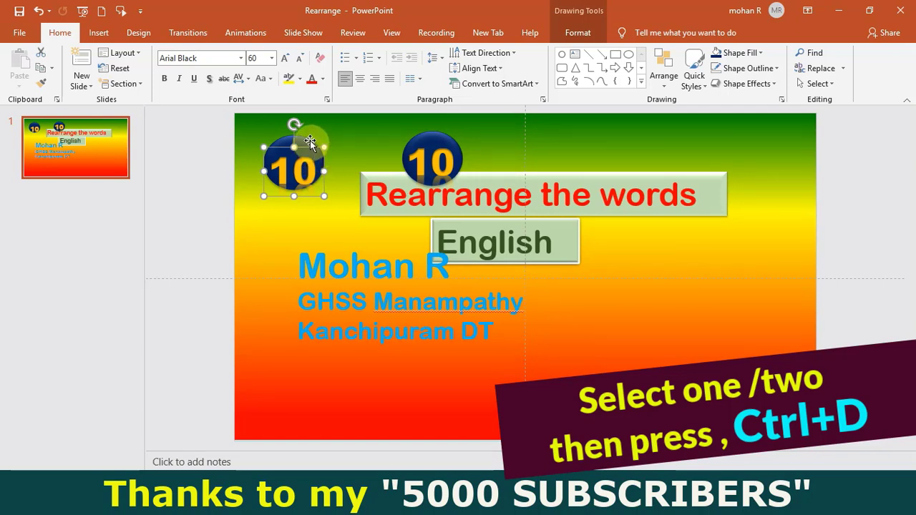
click(310, 141)
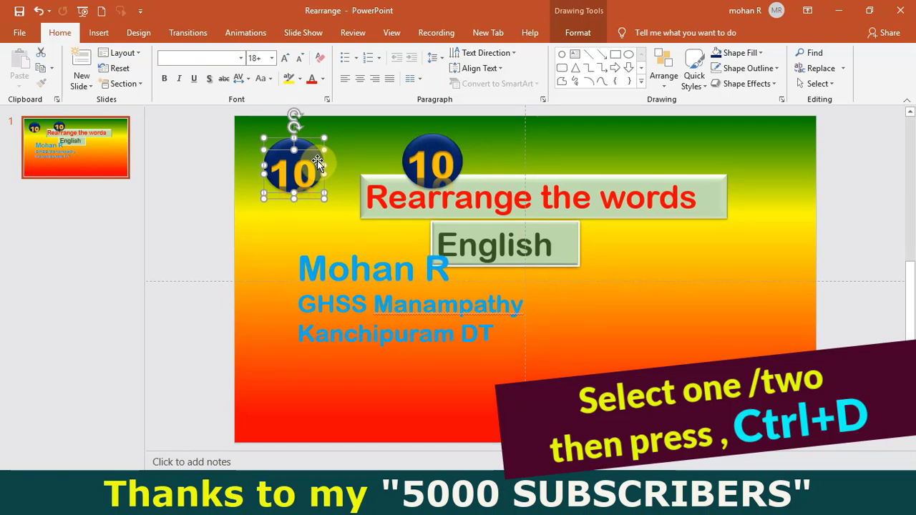
key(ctrl+d)
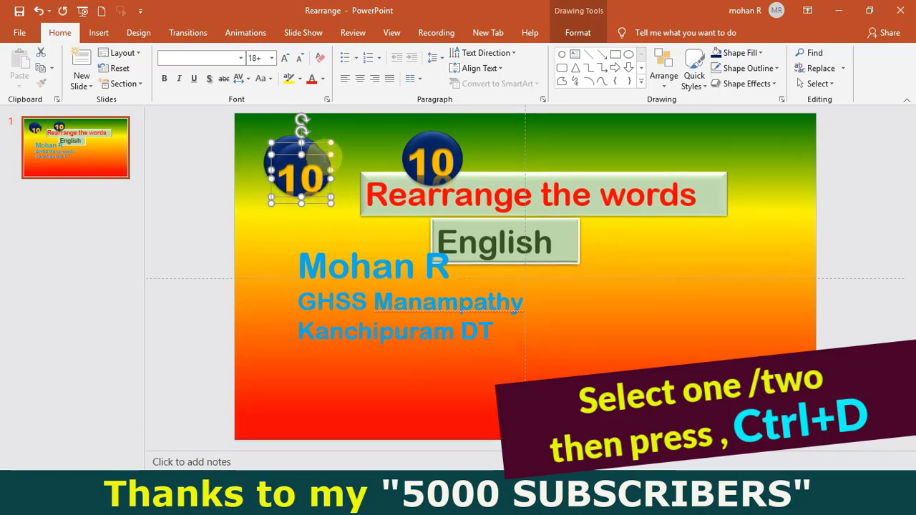
drag(324, 159, 699, 272)
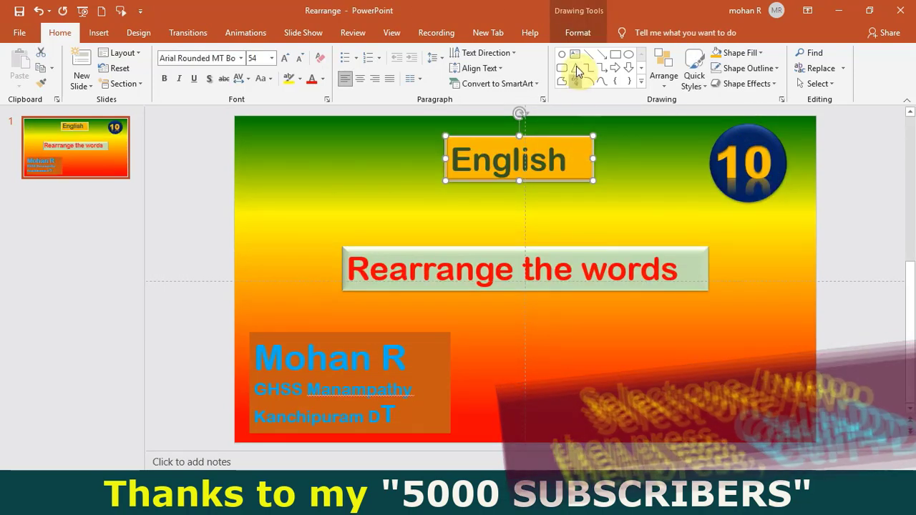
- Right-align the English text and colour the school and district lines yellow
click(361, 81)
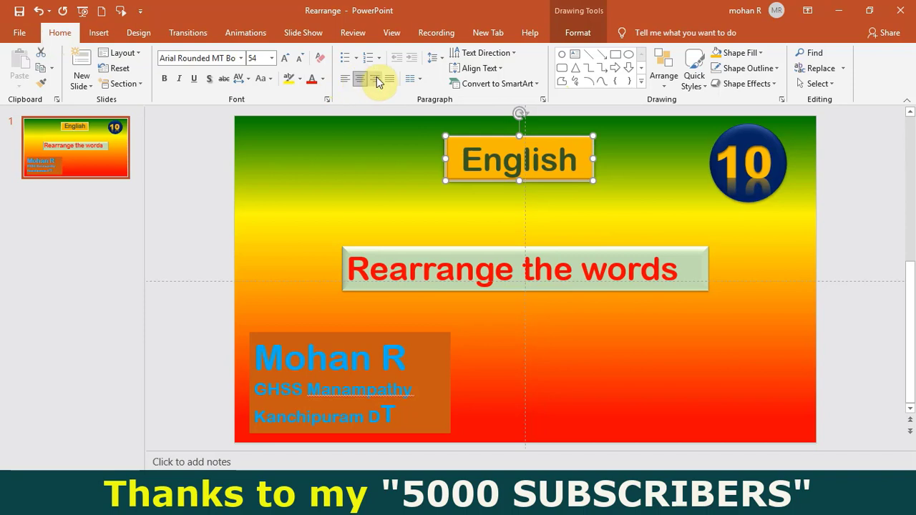
click(375, 79)
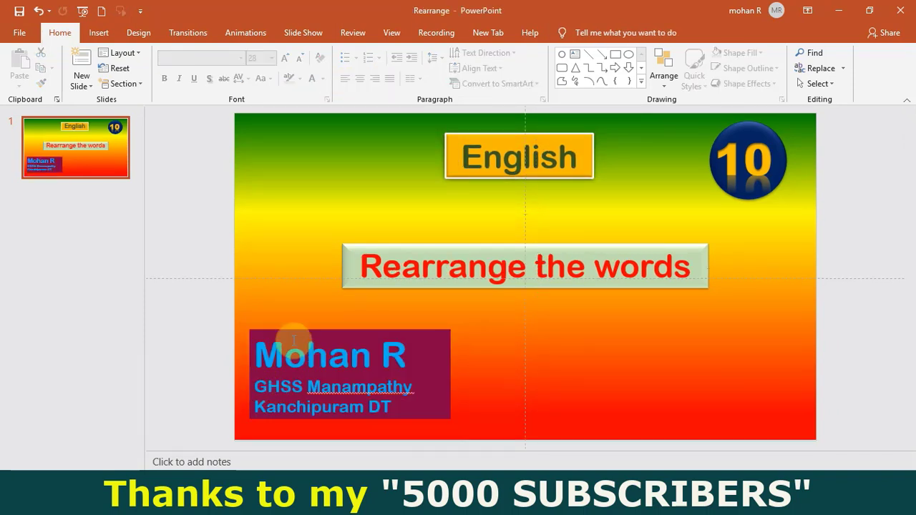
mouse_move(252, 383)
mouse_down()
mouse_move(320, 409)
mouse_move(393, 410)
mouse_up()
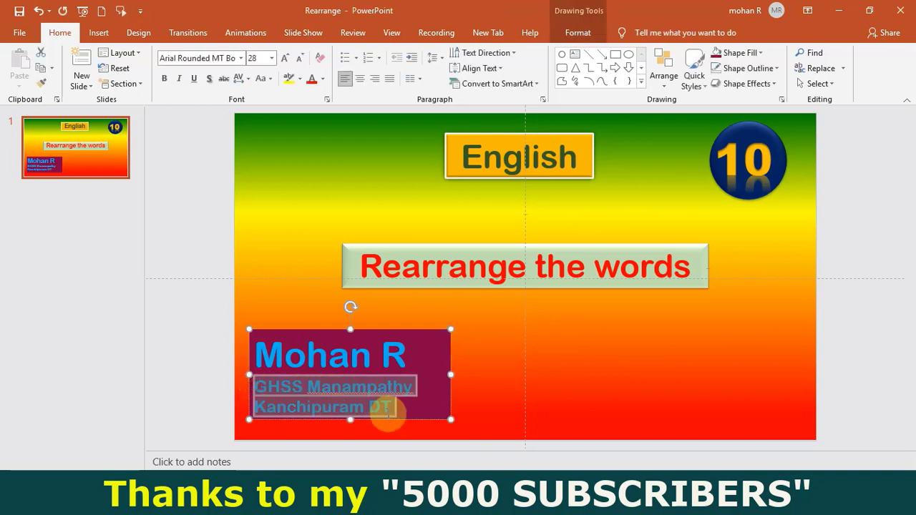
click(580, 33)
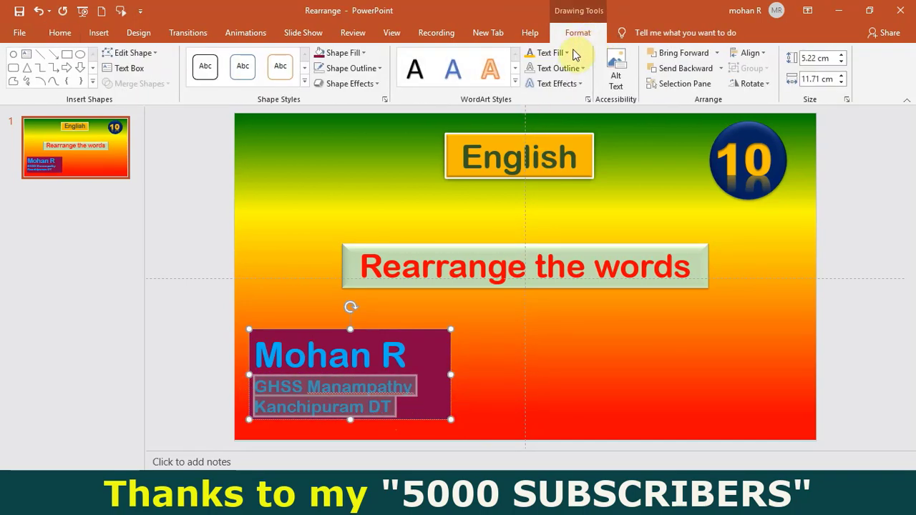
click(566, 53)
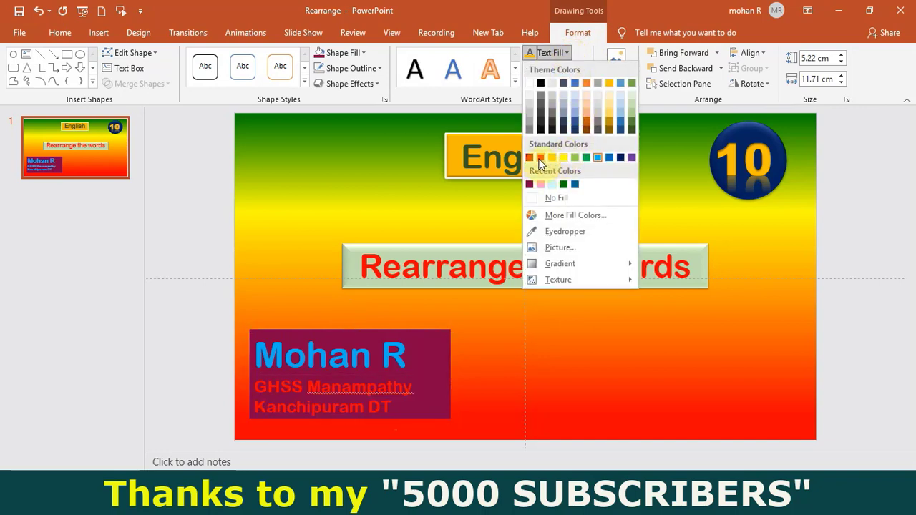
click(562, 158)
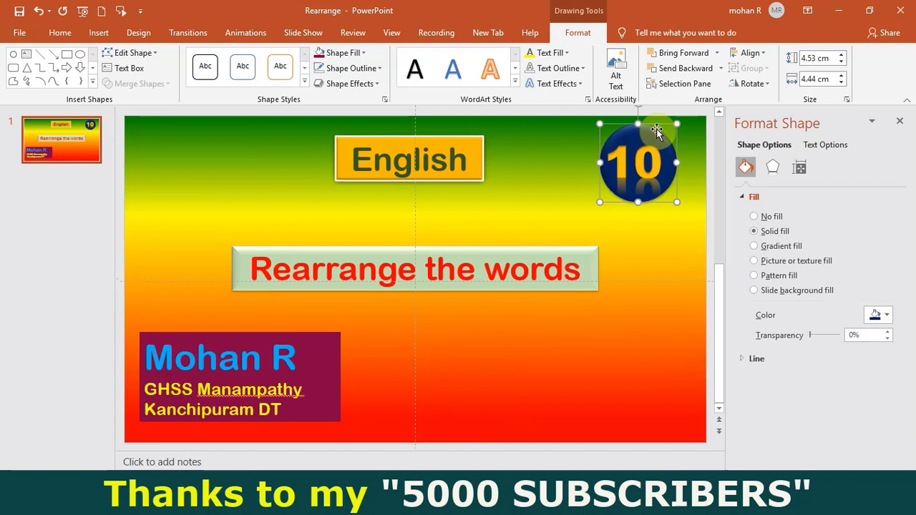
click(98, 34)
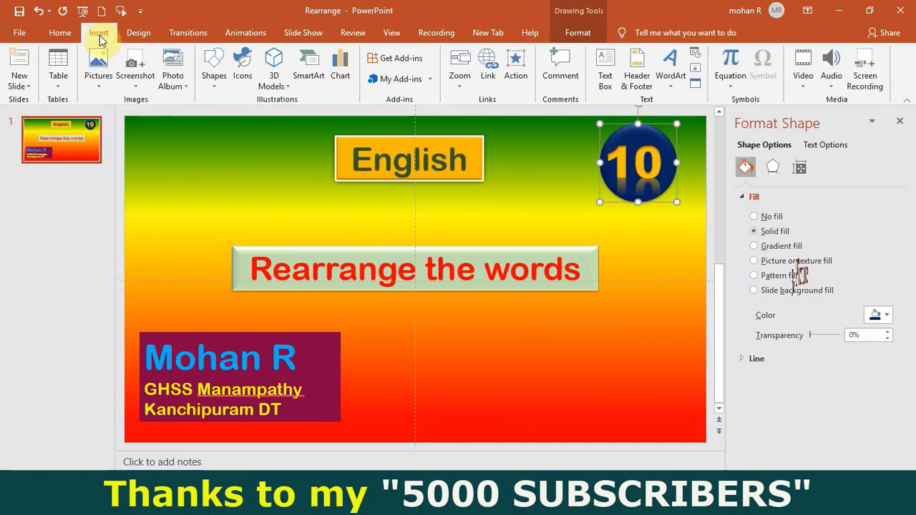
- Insert the 'english book_1' picture from TEC English > images onto the title slide
click(99, 80)
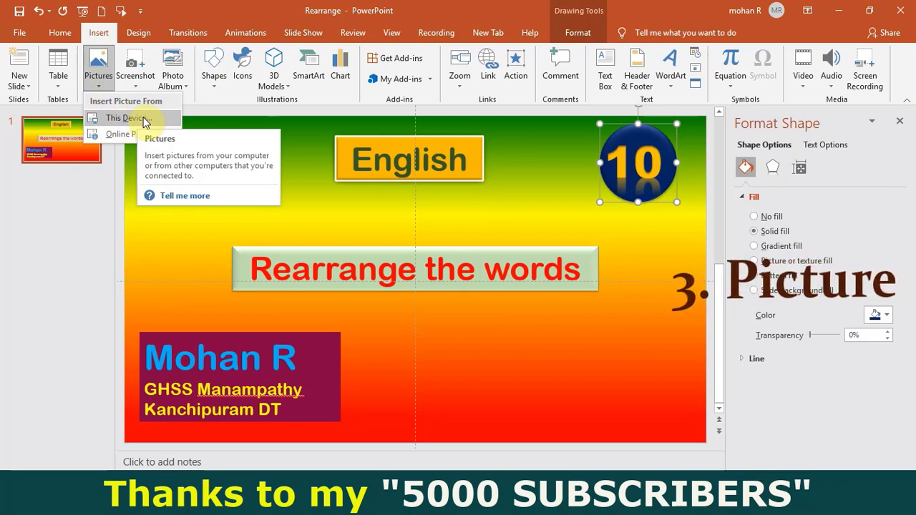
click(144, 122)
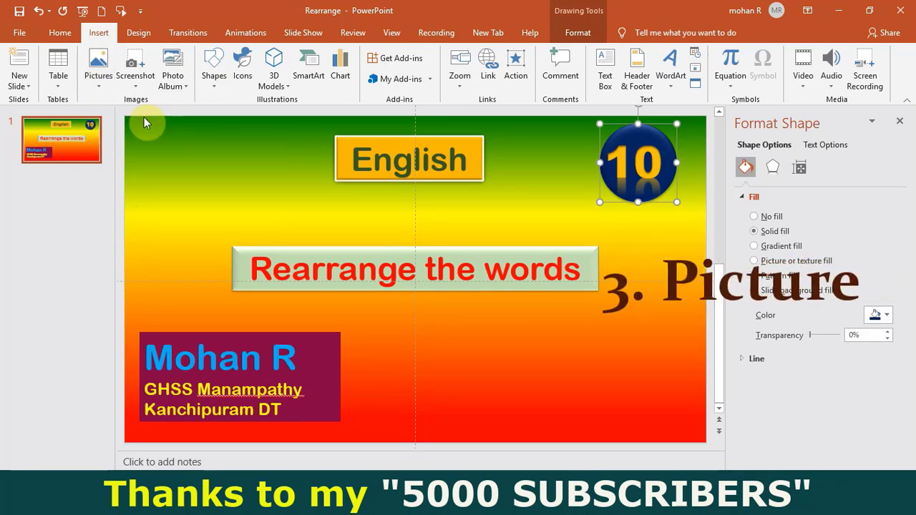
click(75, 379)
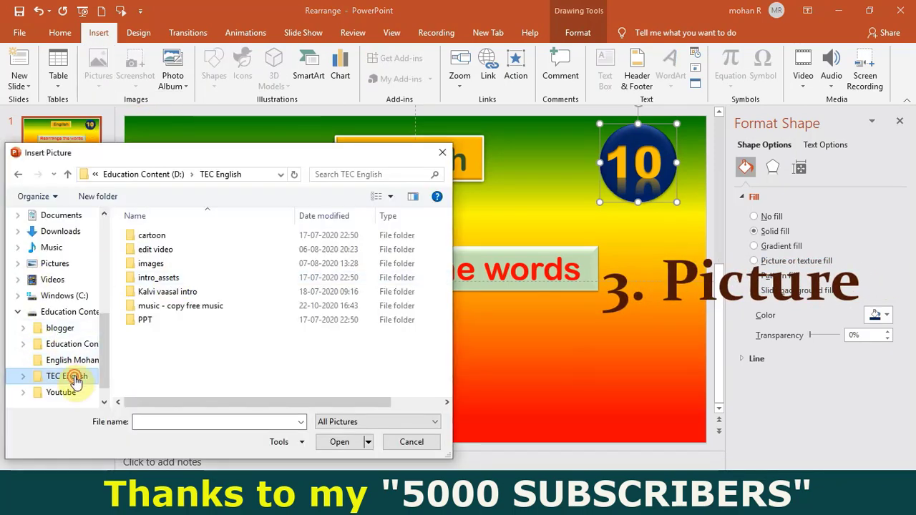
double_click(164, 265)
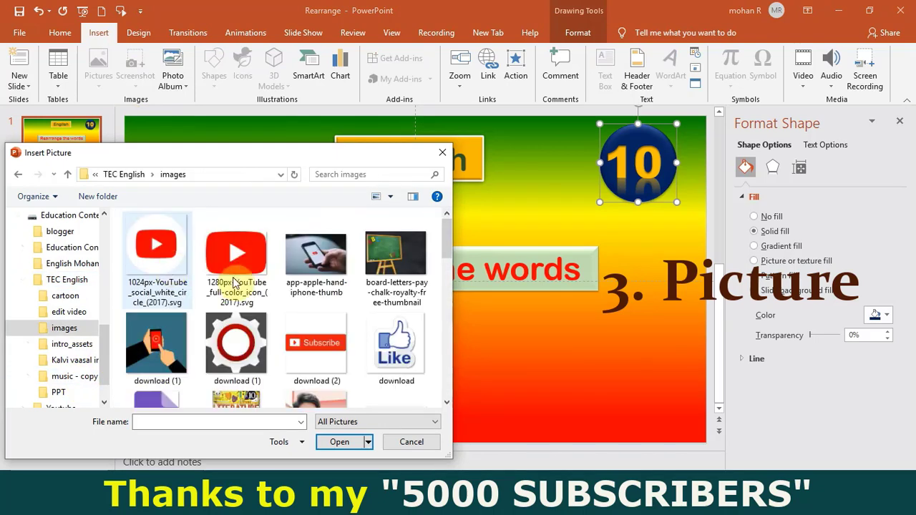
click(446, 247)
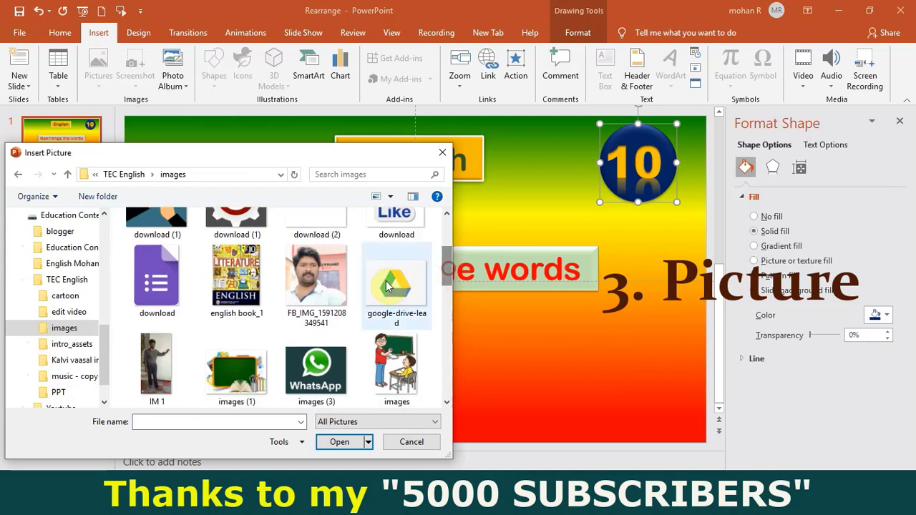
click(239, 282)
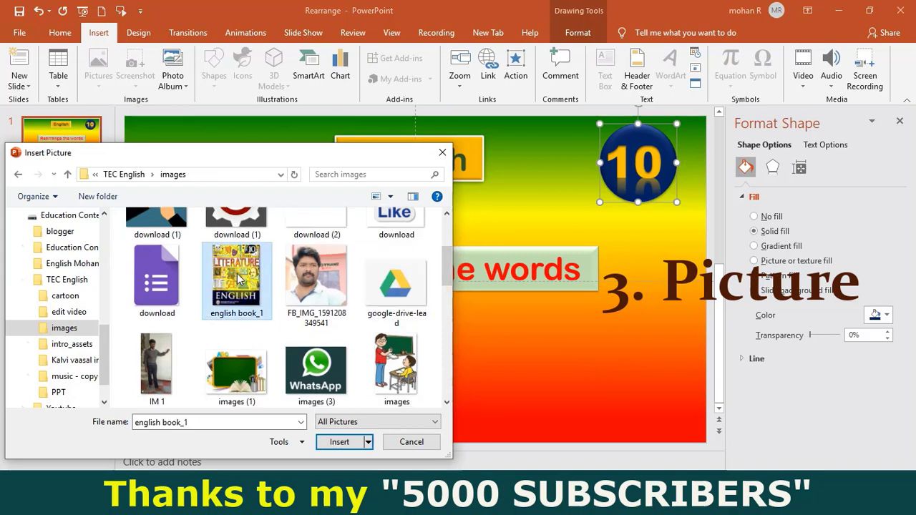
click(340, 443)
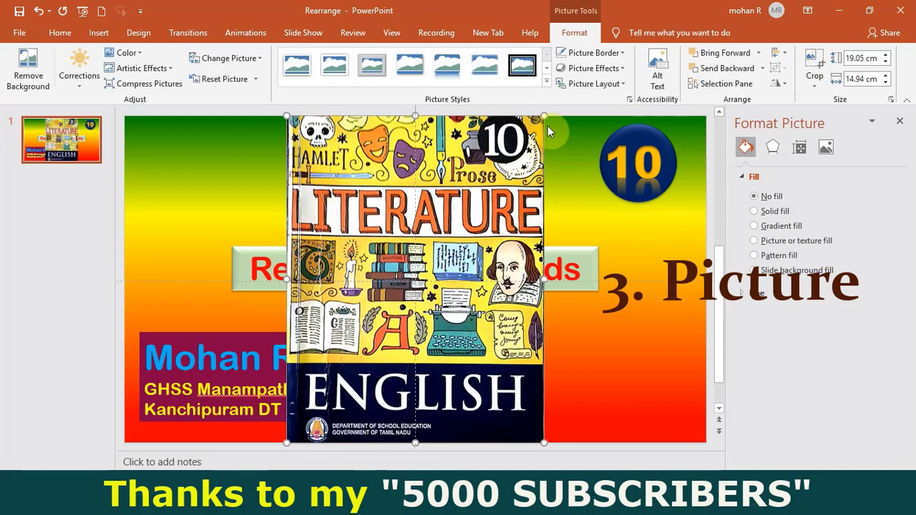
- Shrink the book cover to about half size and move it to the slide's top-left corner
drag(544, 115, 411, 293)
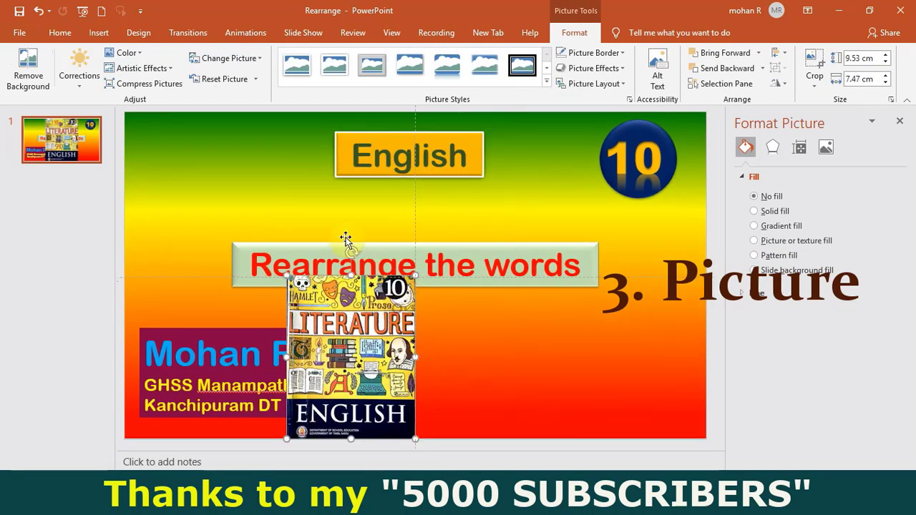
mouse_move(353, 314)
mouse_down()
mouse_move(234, 162)
mouse_move(200, 159)
mouse_up()
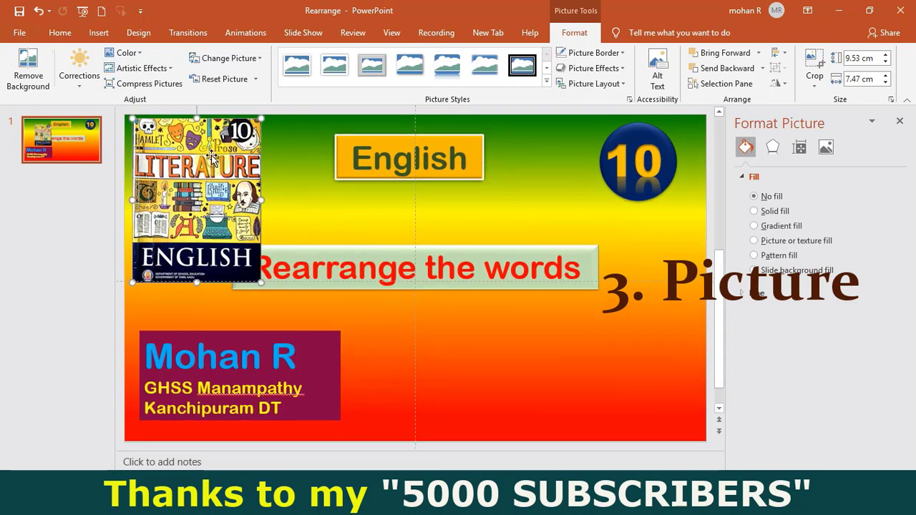
click(403, 210)
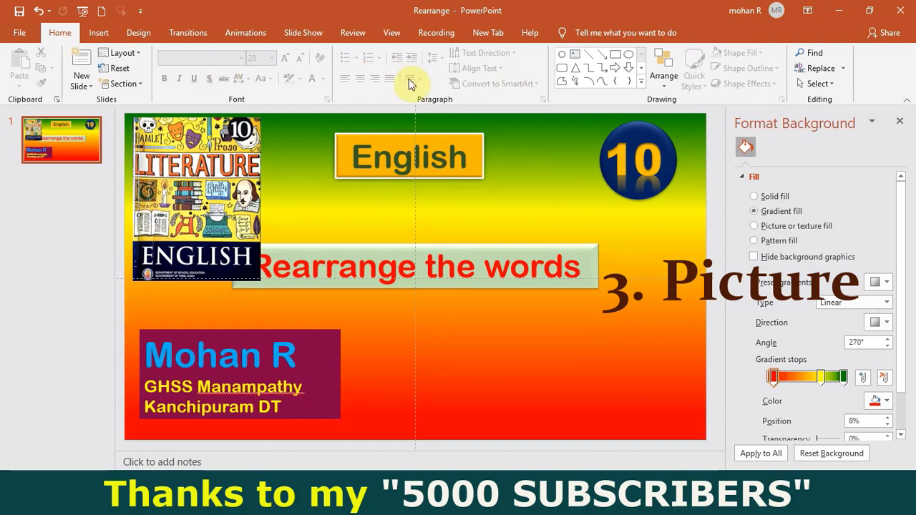
- Apply a framed picture style to the book cover and tilt the Rearrange the words box slightly
click(244, 162)
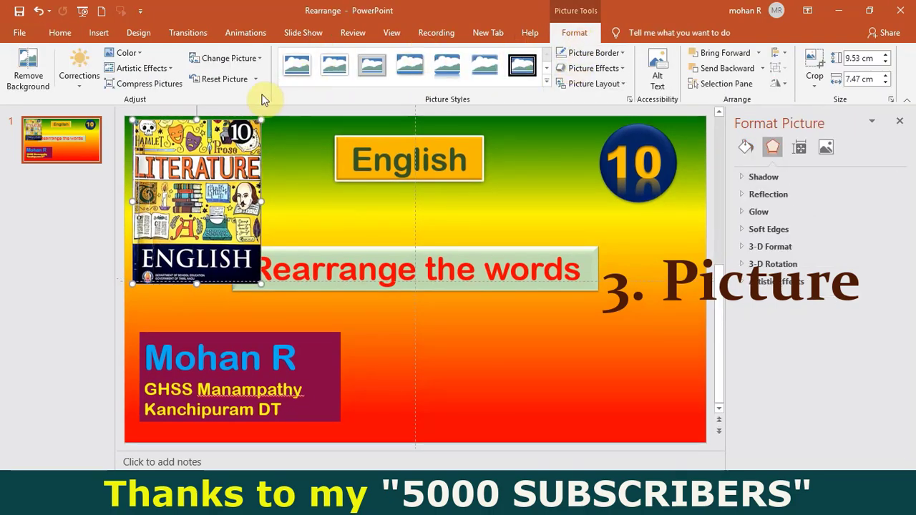
click(546, 85)
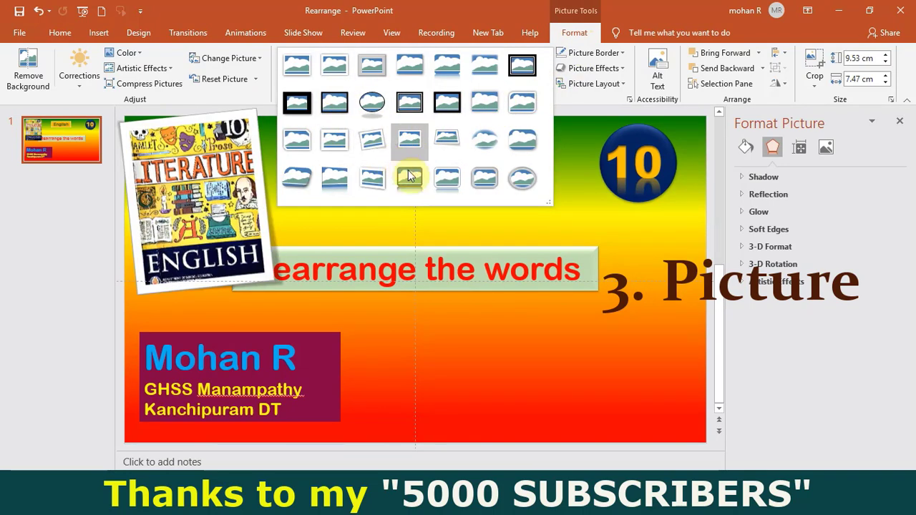
click(329, 102)
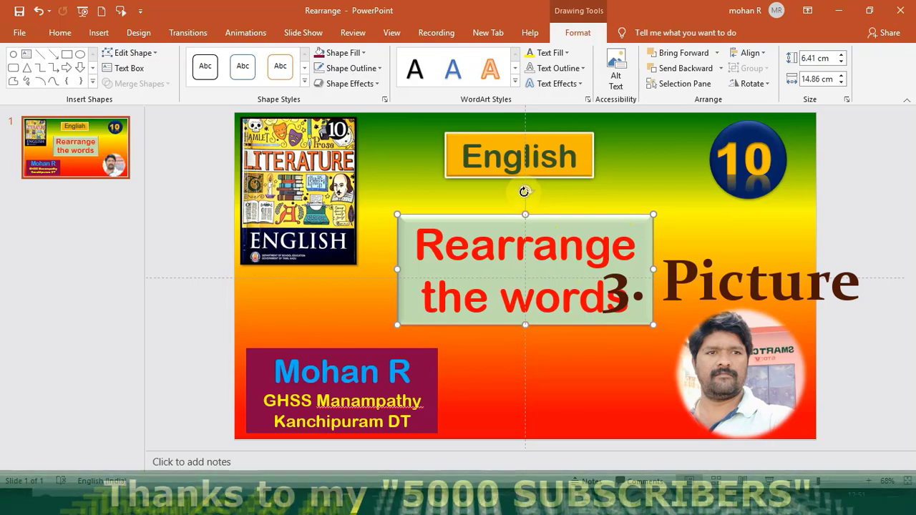
drag(524, 192, 537, 207)
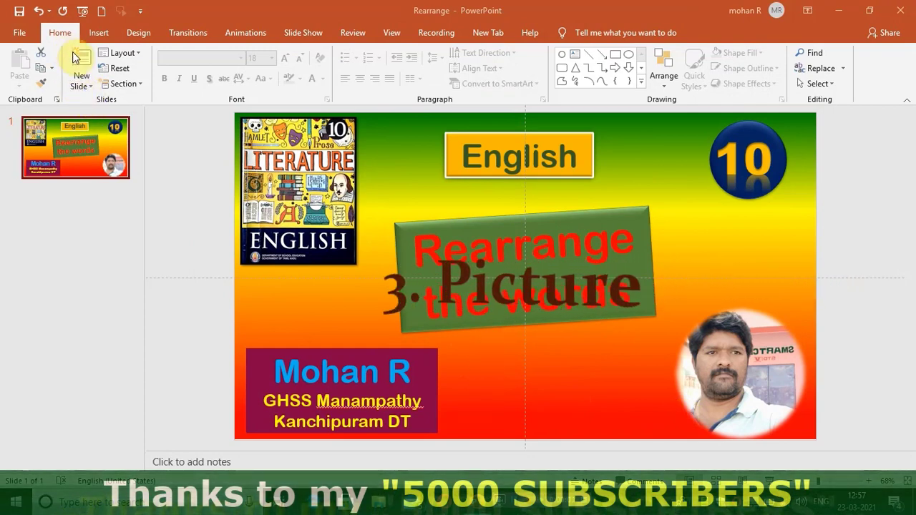
- Add a Blank-layout second slide with a preset green radial gradient background fill
click(89, 86)
click(100, 249)
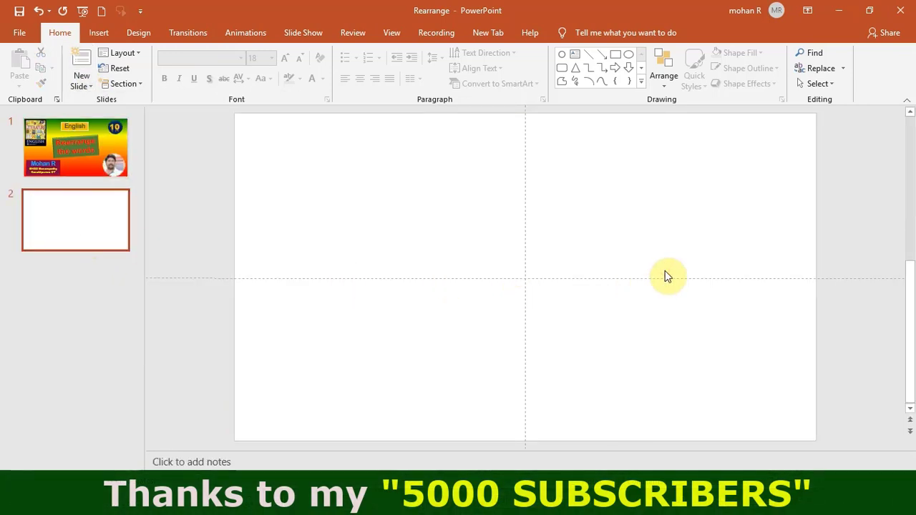
right_click(665, 272)
click(729, 385)
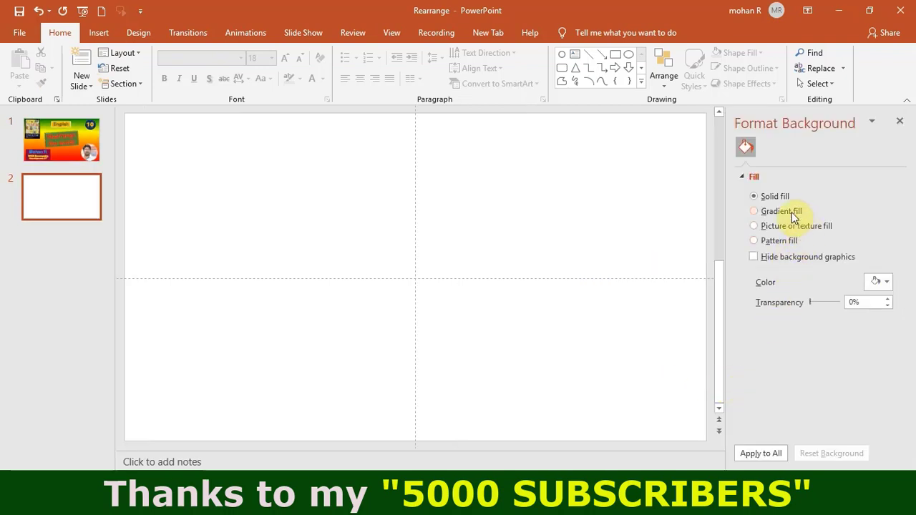
click(792, 212)
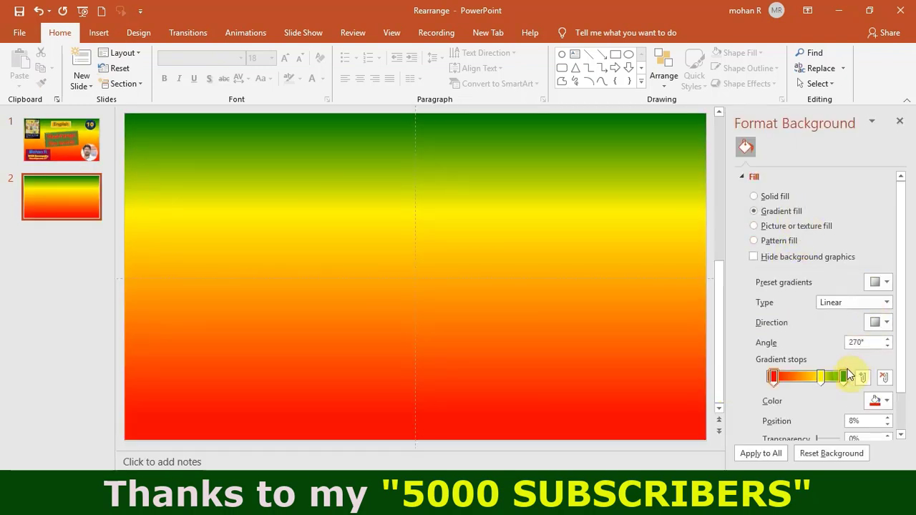
click(885, 284)
click(899, 396)
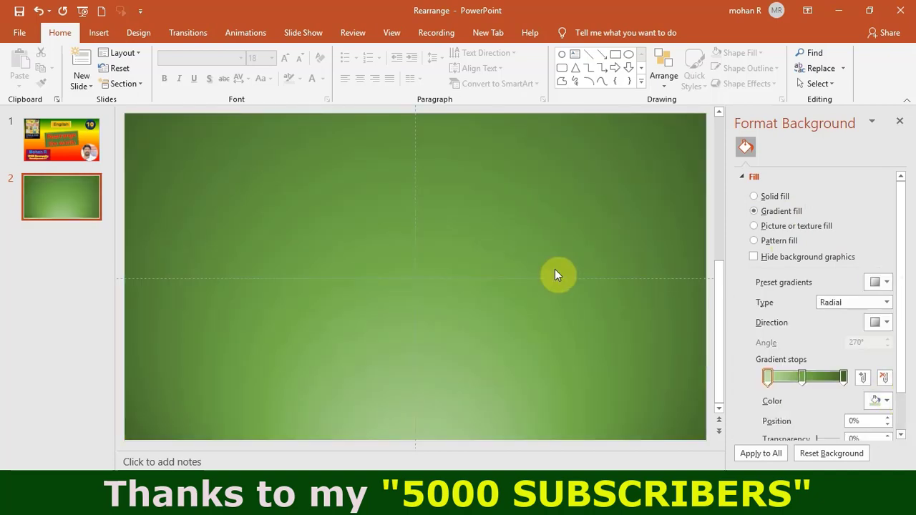
click(89, 144)
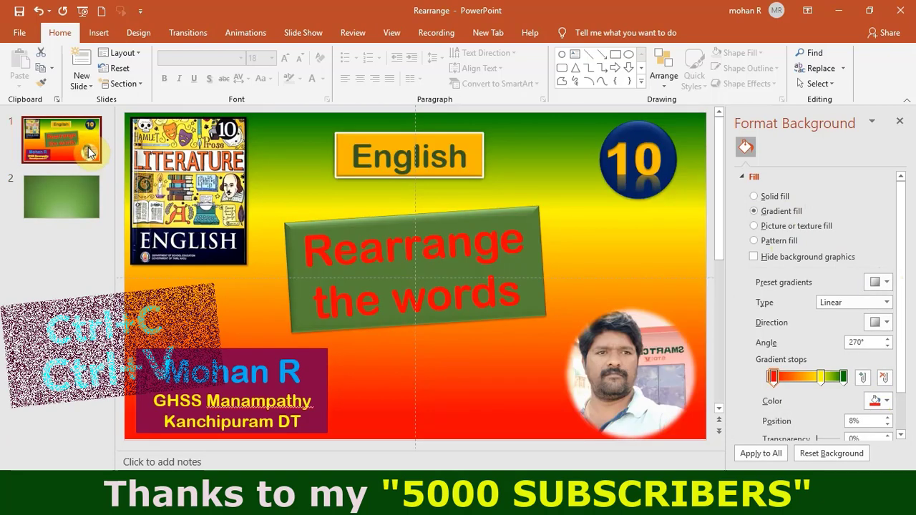
click(72, 204)
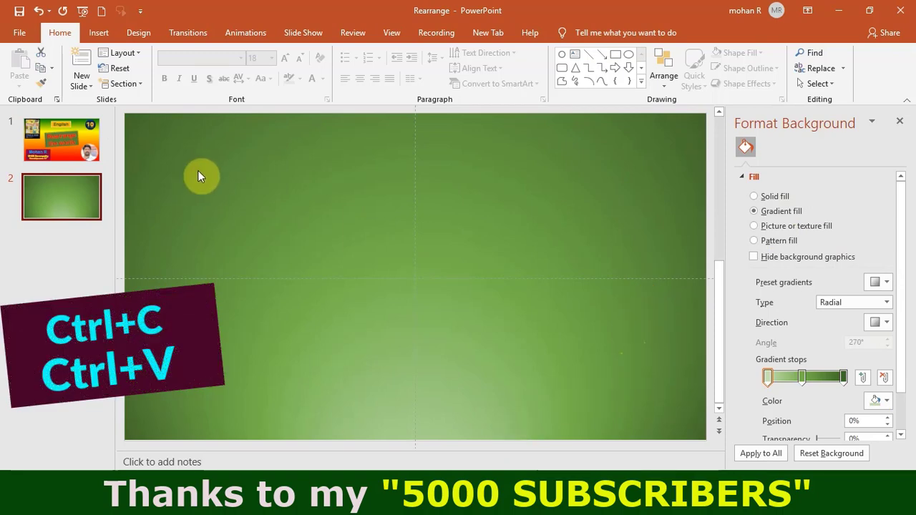
- Draw a text box near slide 2's top, paste the red sentence 'As/I healthy/are/you/am/as'
click(900, 121)
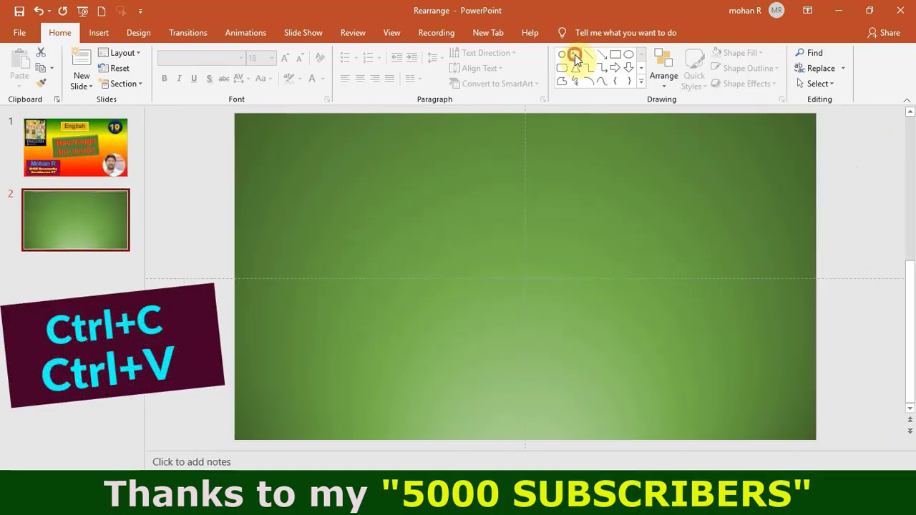
click(574, 57)
drag(321, 156, 628, 196)
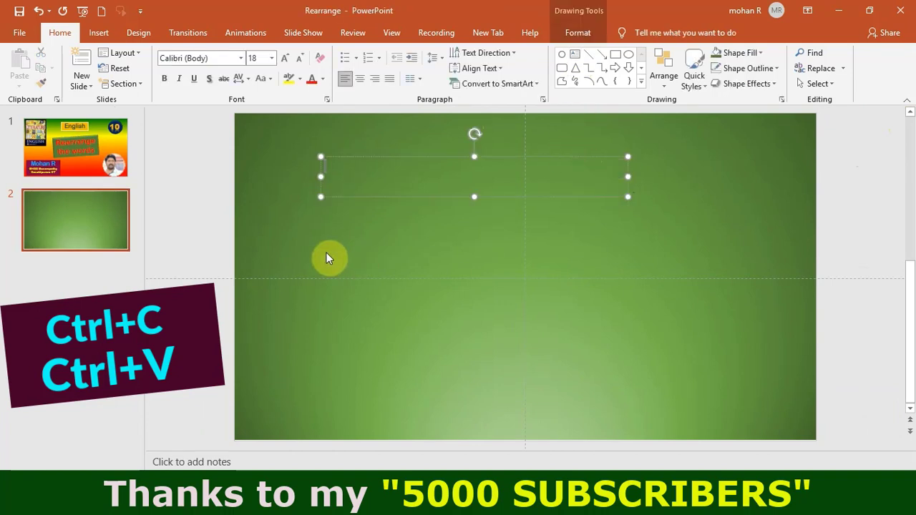
text(As/I healthy/are/you/am/as)
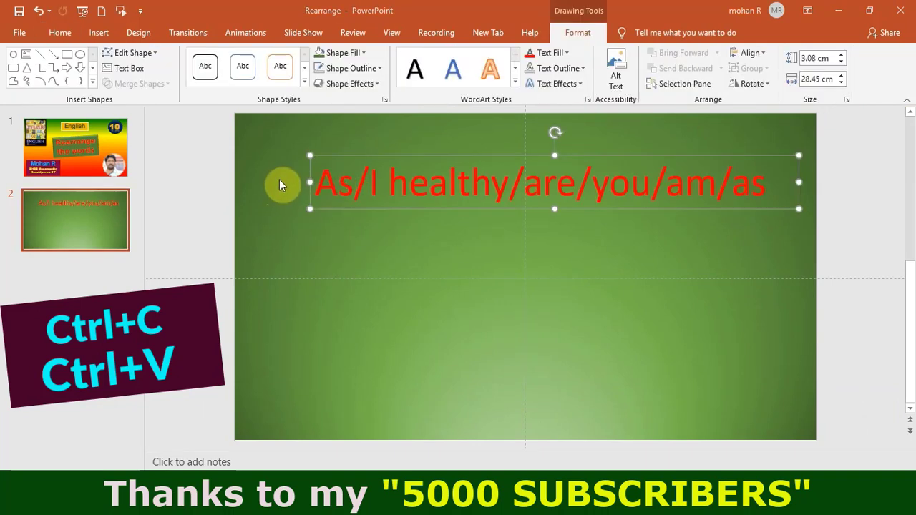
click(117, 143)
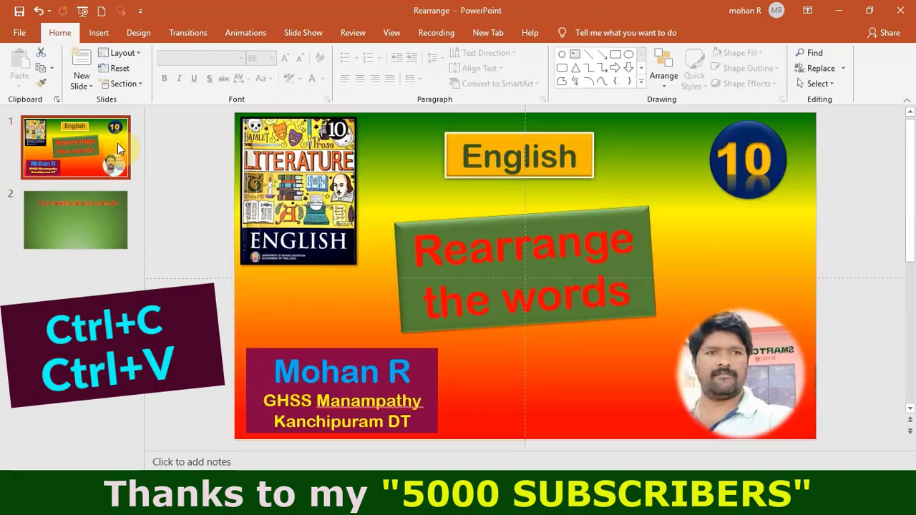
- Select both overlapping layers of the title slide's 10 badge for copying, then switch to slide 2
click(746, 157)
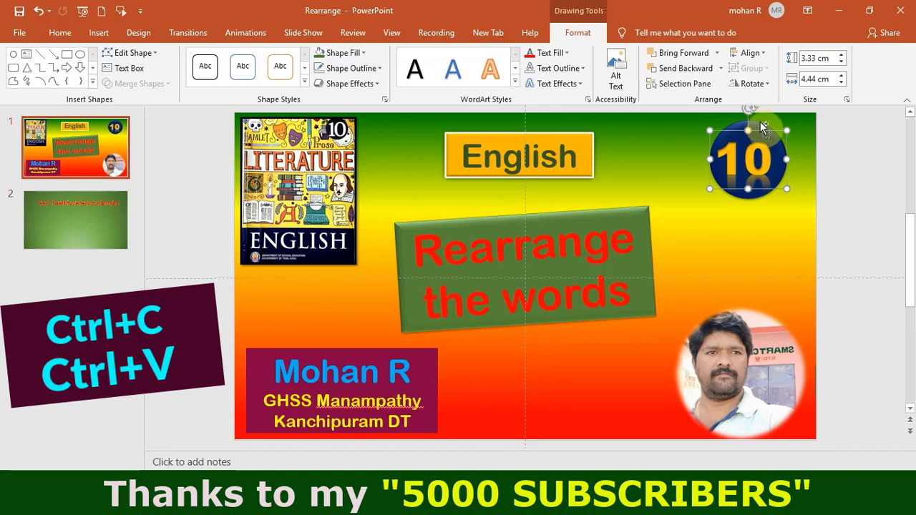
shift+click(764, 129)
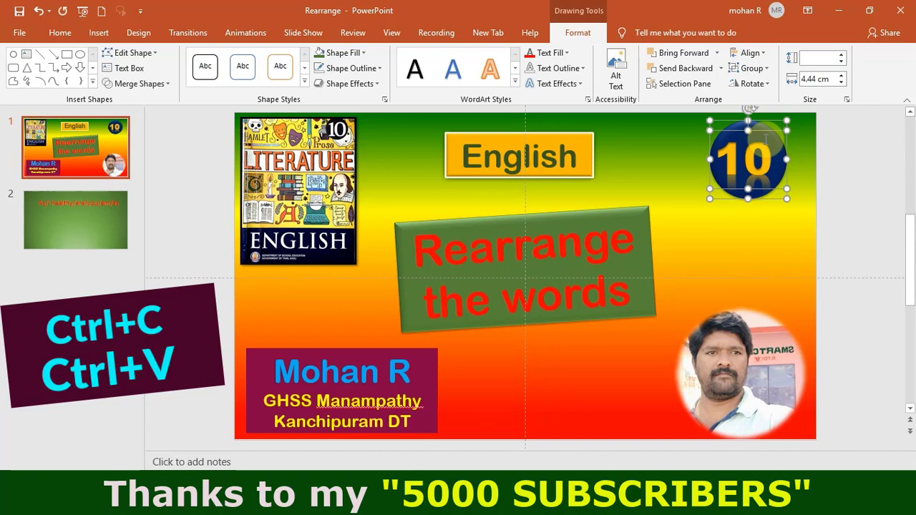
click(102, 225)
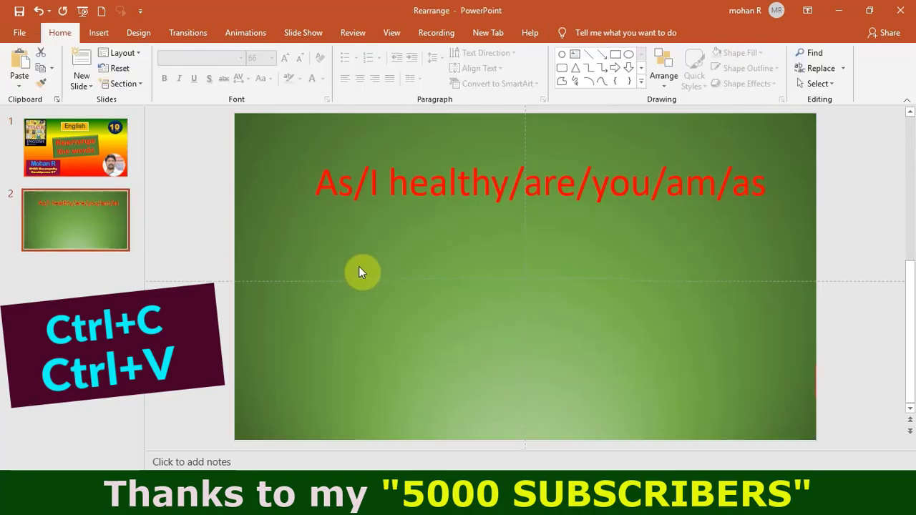
- Paste the 10 badge onto slide 2 and place a copy of the sentence box below as the answer line
key(ctrl+v)
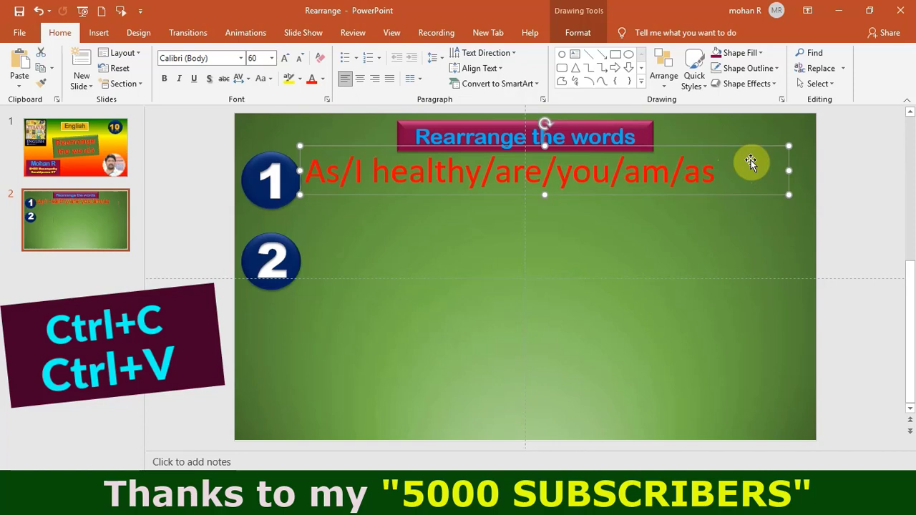
key(ctrl+v)
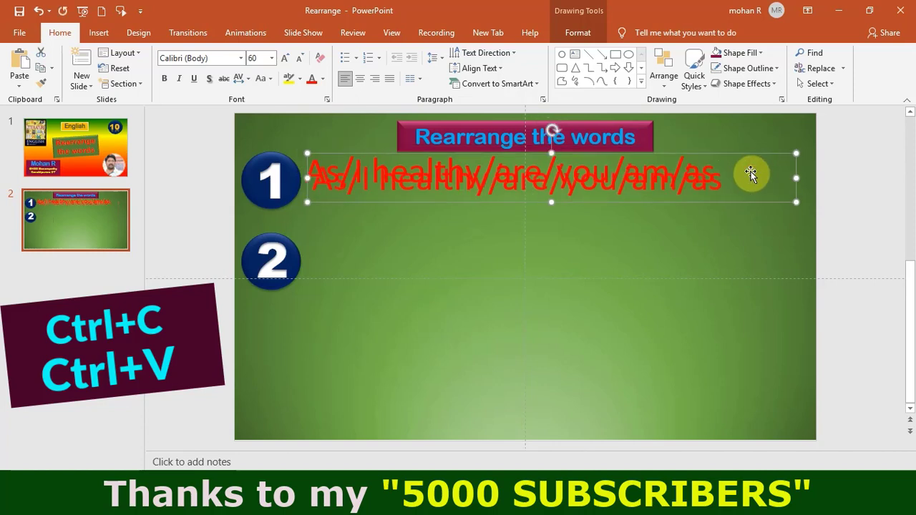
drag(750, 163, 740, 200)
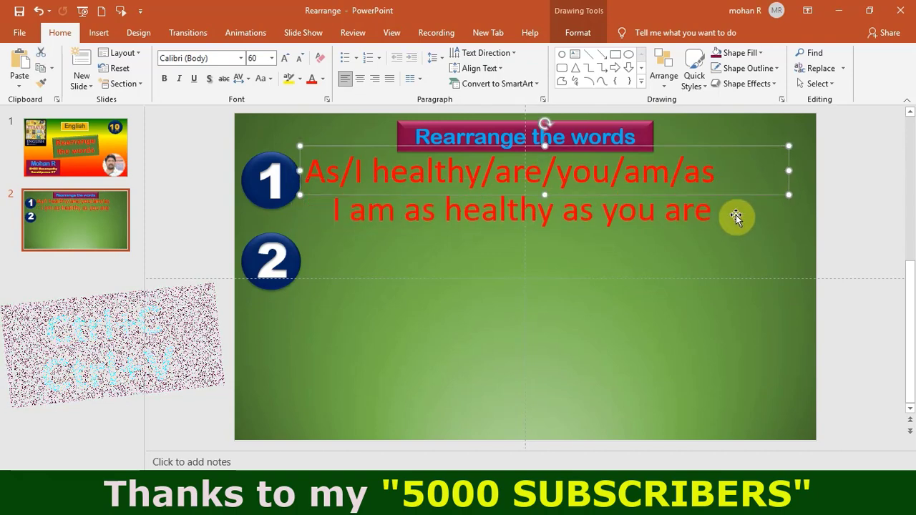
click(737, 217)
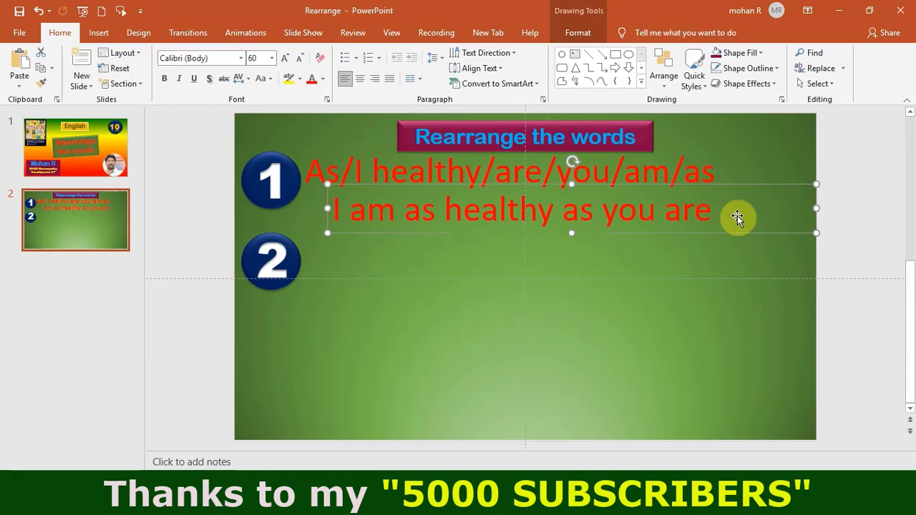
- Give the answer box a dark green fill and the first preset shape effect
click(579, 33)
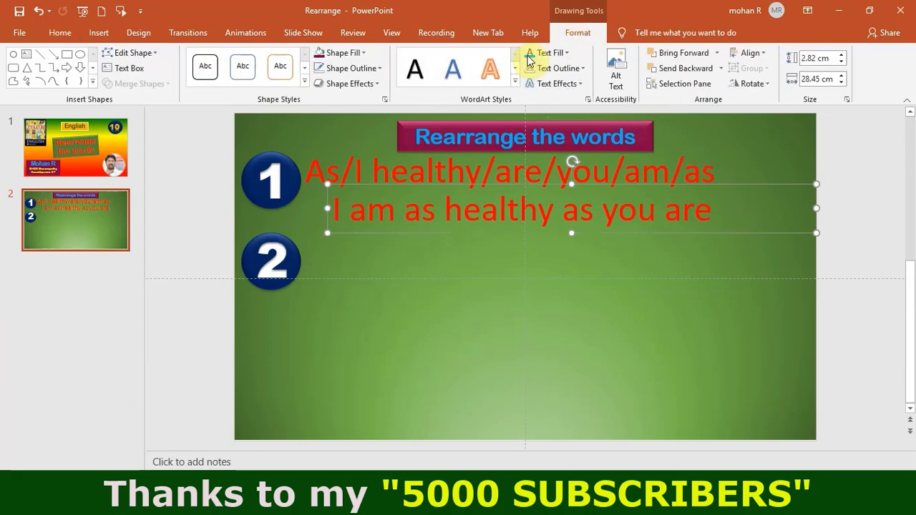
click(337, 53)
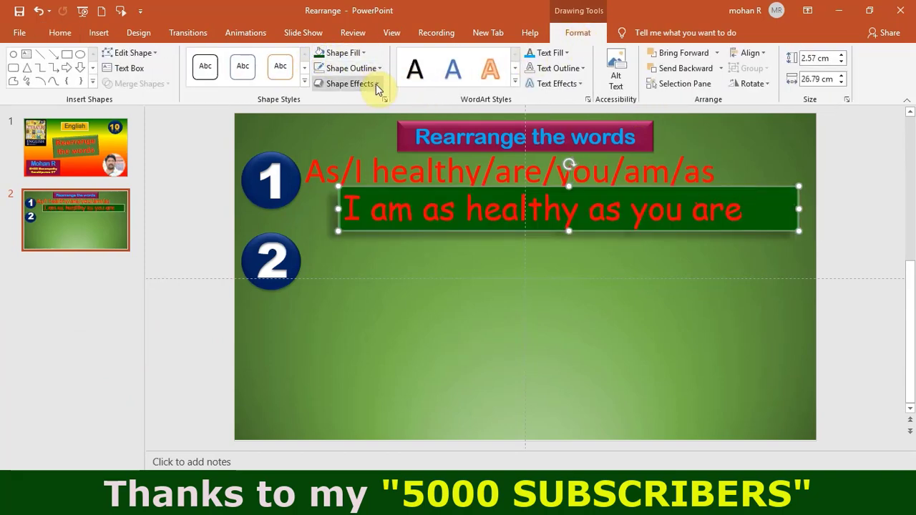
click(376, 84)
mouse_move(355, 109)
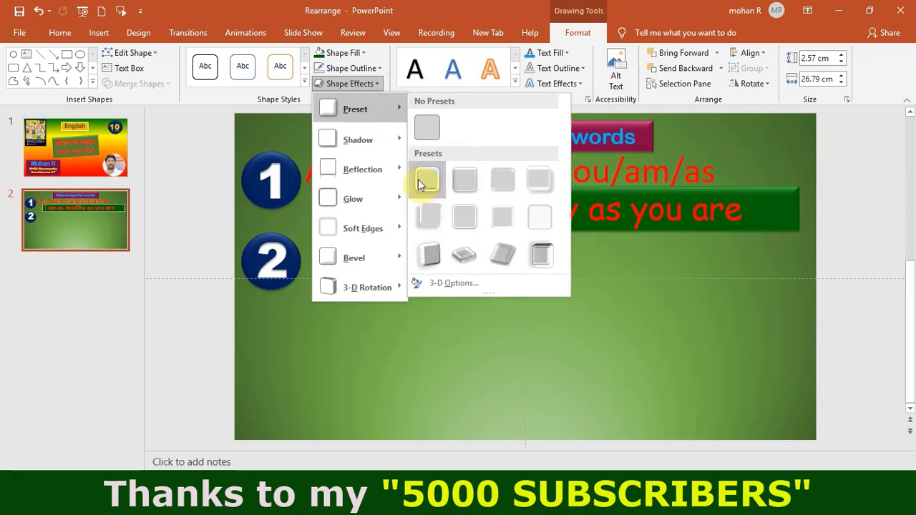
click(427, 180)
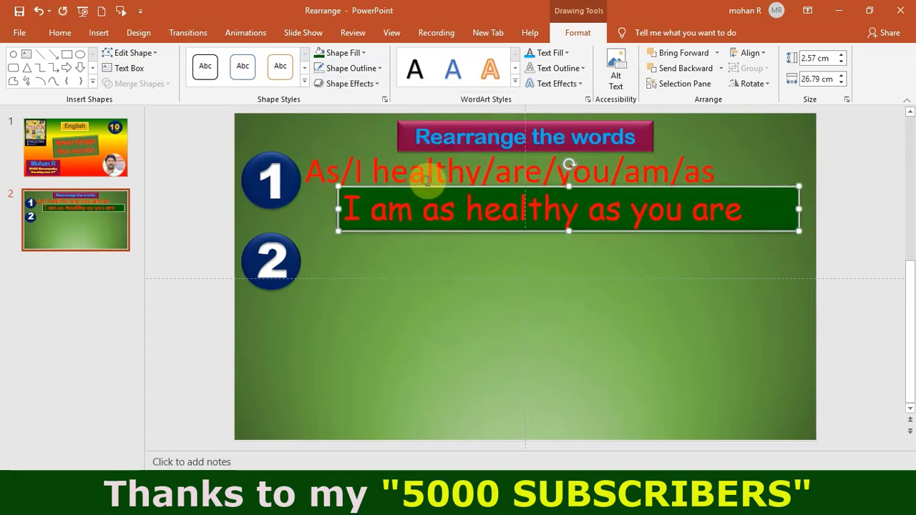
click(663, 313)
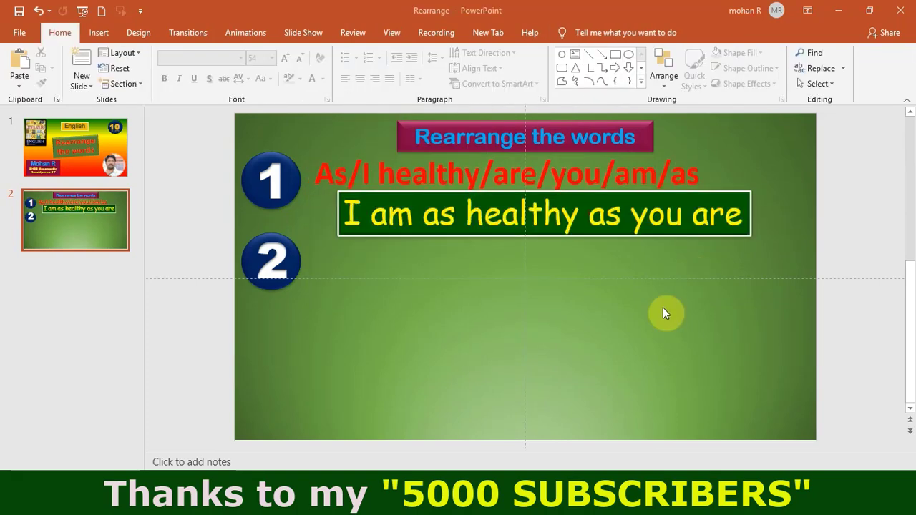
- Select the title, circles 1 and 2, and item 1's red jumbled sentence in turn
click(644, 136)
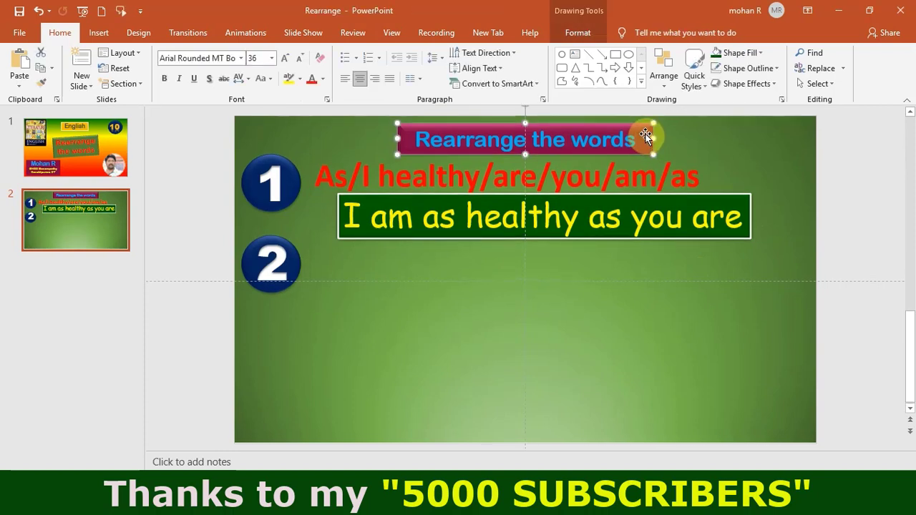
click(298, 177)
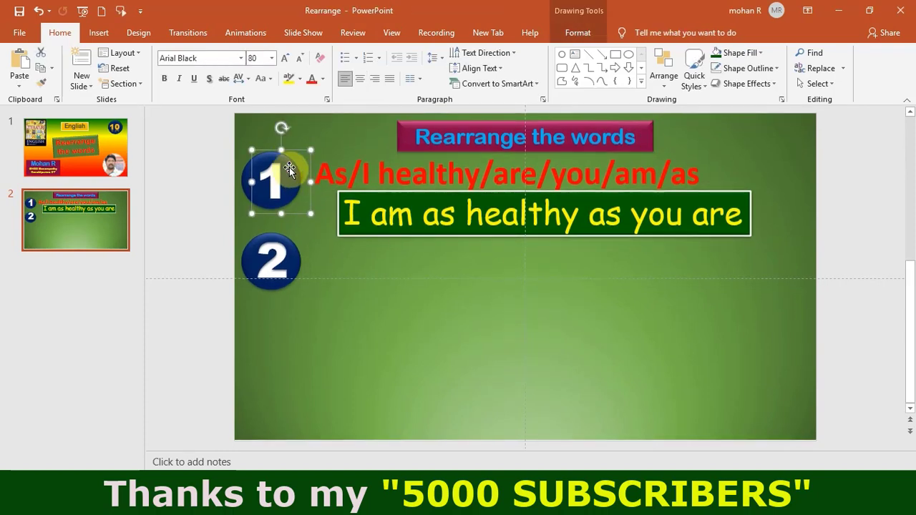
click(292, 252)
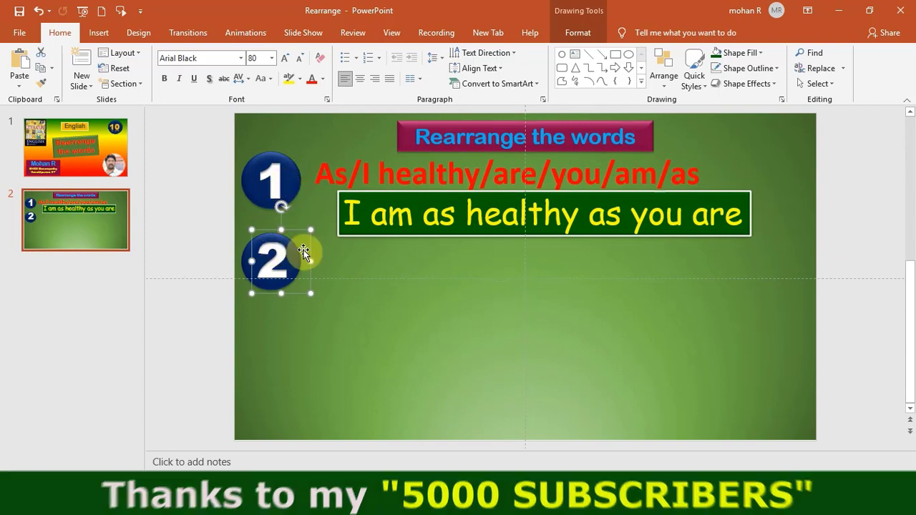
click(436, 174)
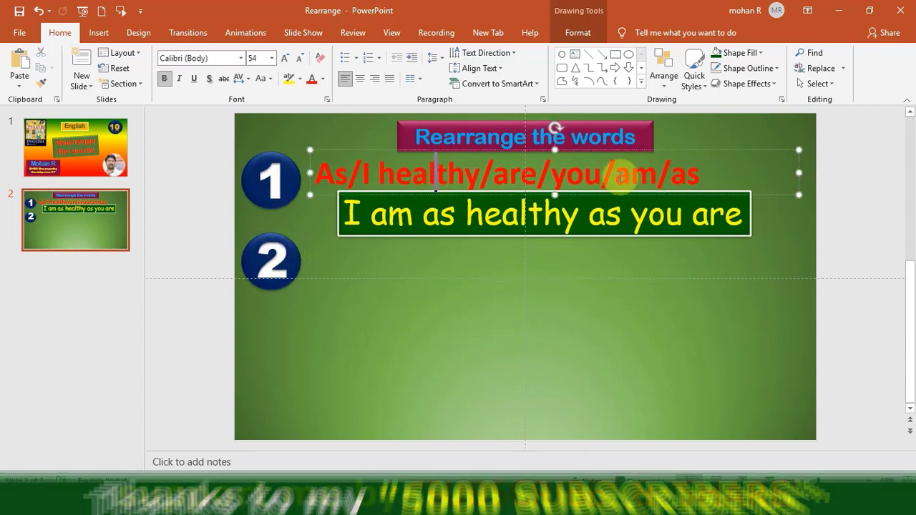
- Duplicate item 1's red sentence and answer box, placing the copies beside circle 2
click(745, 209)
click(730, 172)
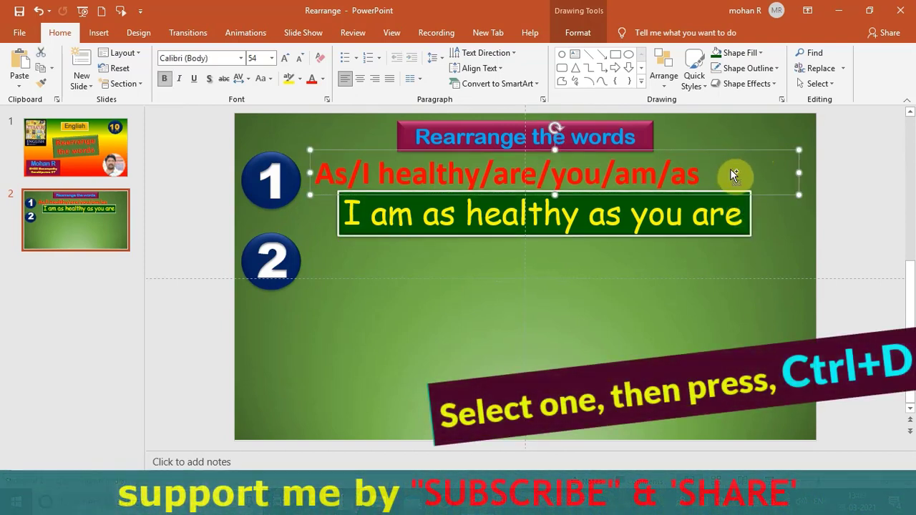
key(ctrl+d)
drag(732, 170, 719, 242)
click(724, 225)
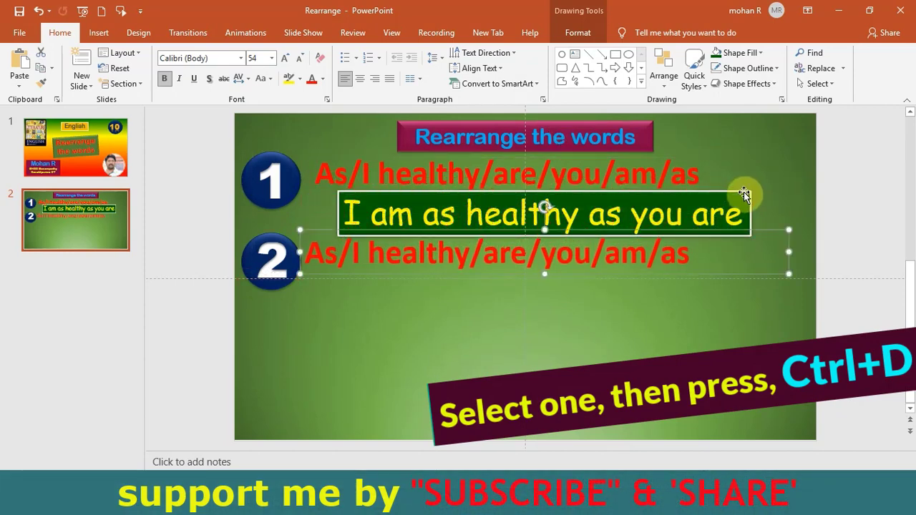
click(746, 192)
click(745, 207)
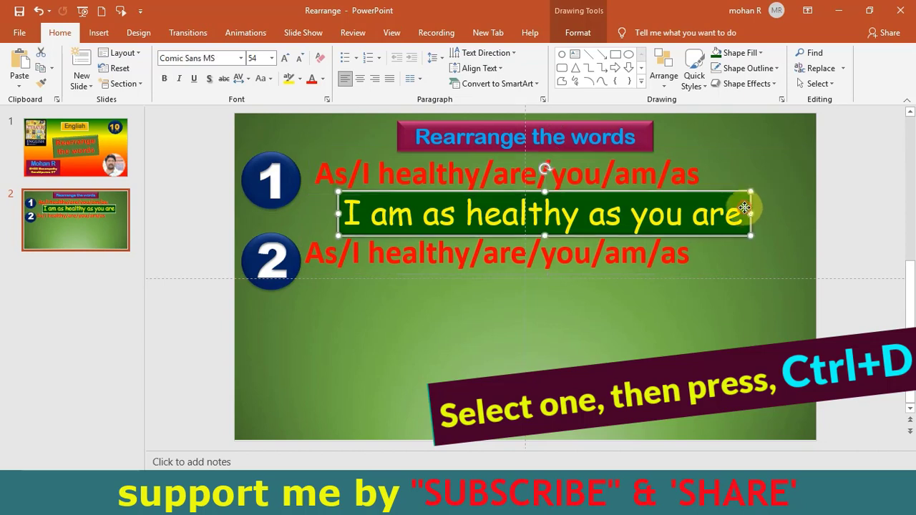
key(ctrl+d)
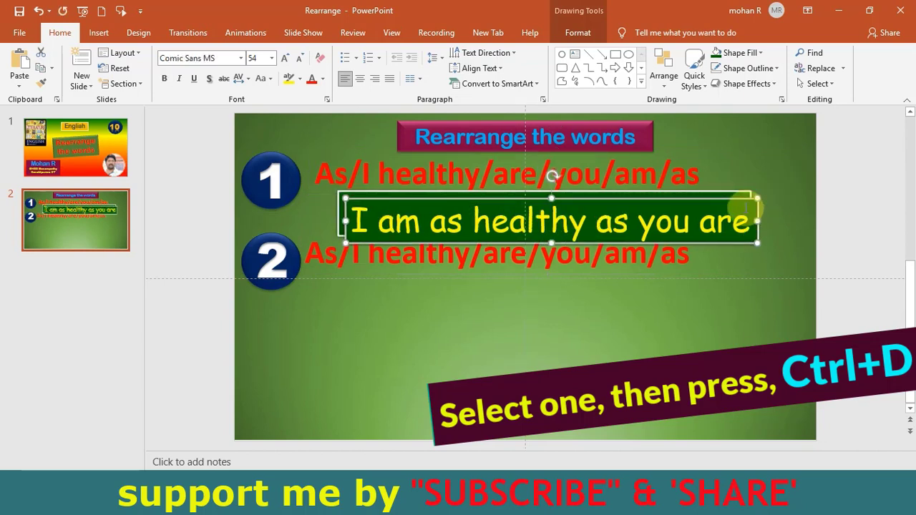
drag(749, 200, 737, 273)
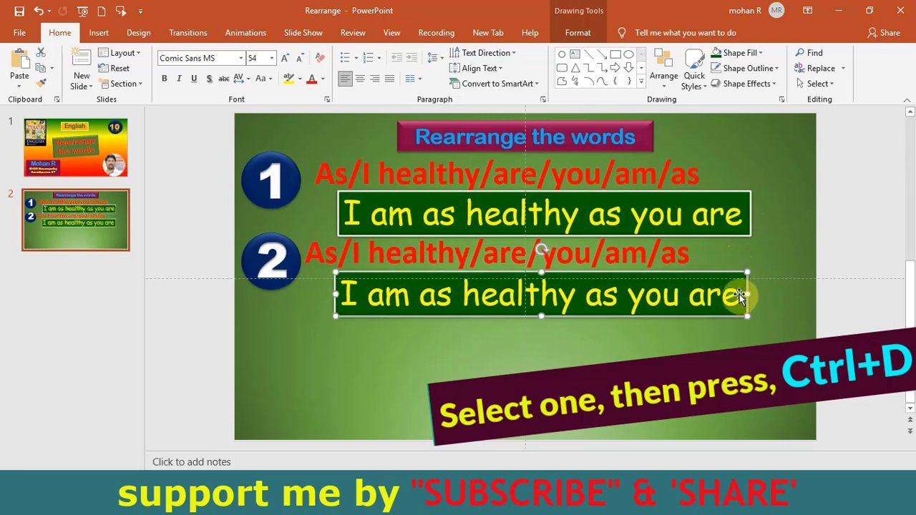
- Start deleting the old words from the second red sentence, then undo the last change
click(689, 259)
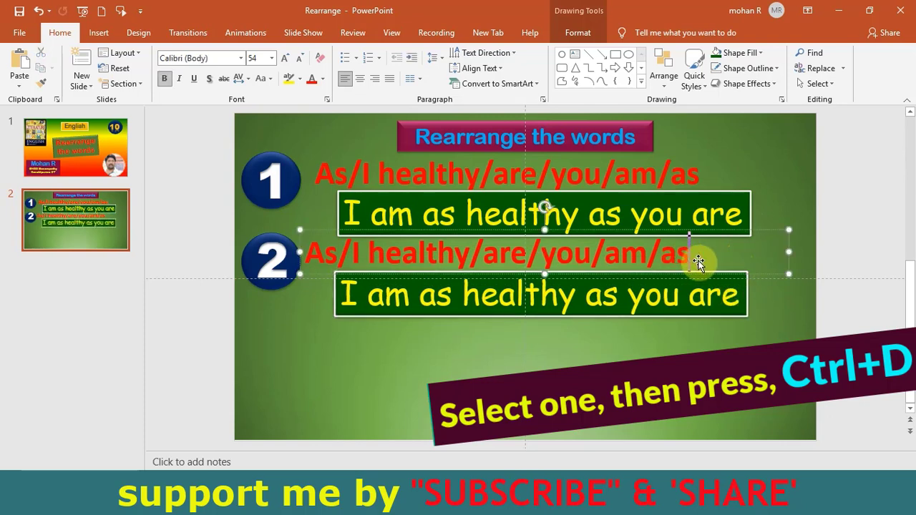
key(BackSpace)
key(BackSpace)
key(BackSpace)
key(BackSpace)
key(BackSpace)
key(BackSpace)
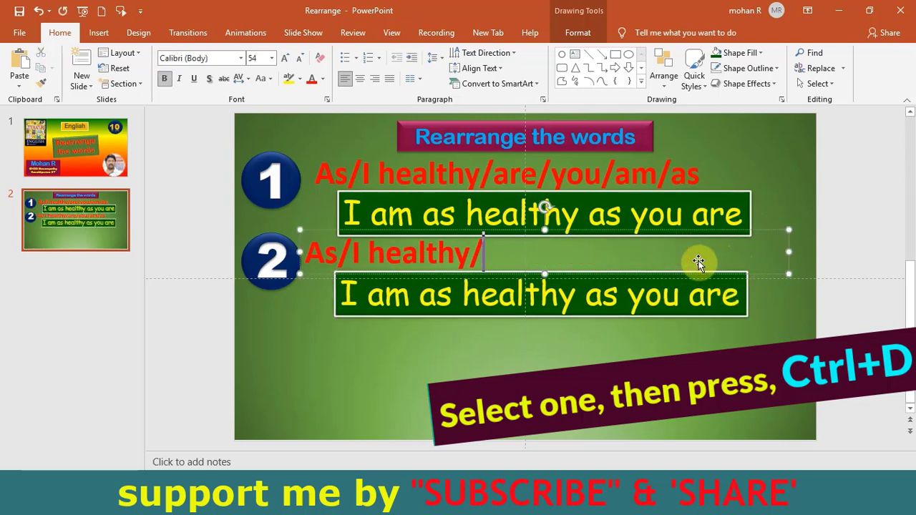
key(BackSpace)
key(BackSpace)
key(BackSpace)
key(BackSpace)
key(BackSpace)
key(BackSpace)
key(BackSpace)
key(BackSpace)
key(BackSpace)
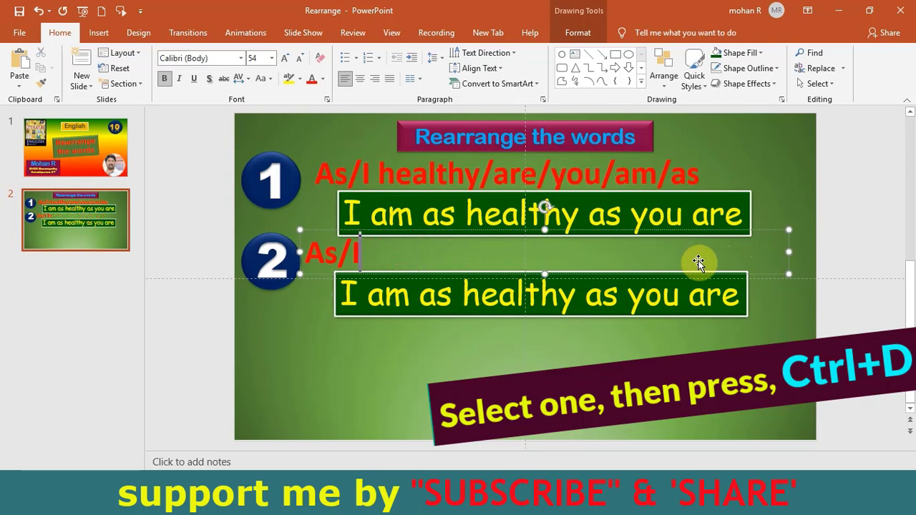
key(BackSpace)
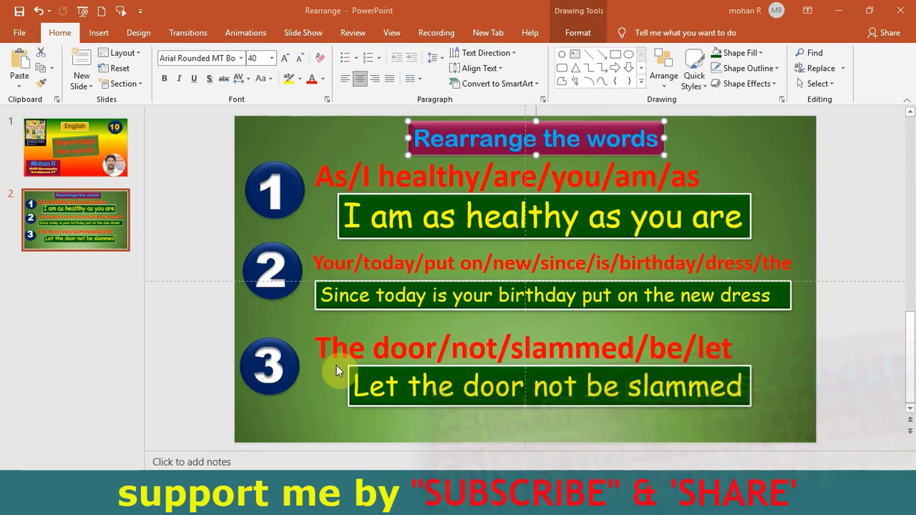
key(ctrl+z)
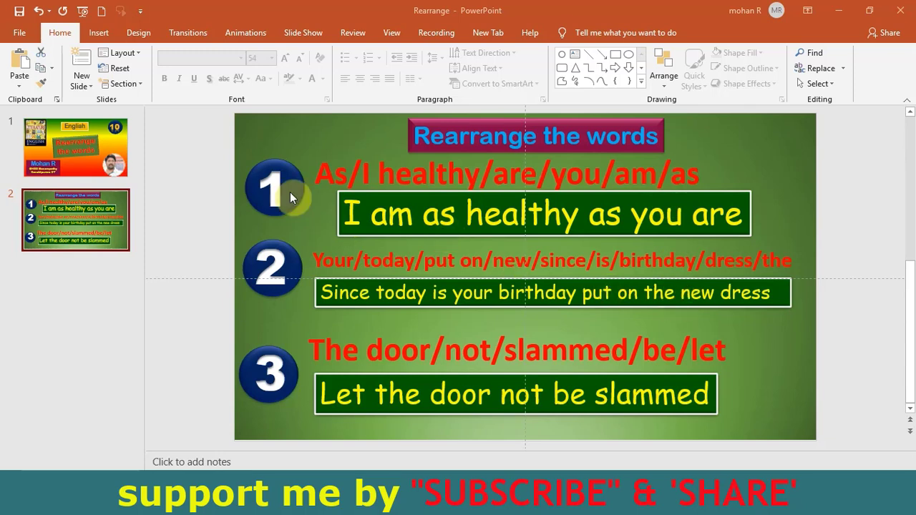
- Duplicate slide 2 into a new slide 3, compare the two, and place the cursor in circle 1
right_click(117, 214)
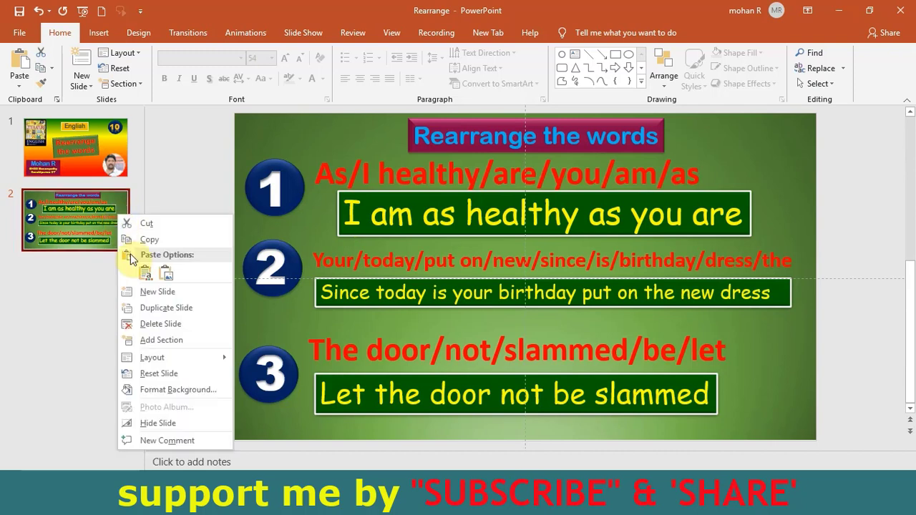
click(157, 314)
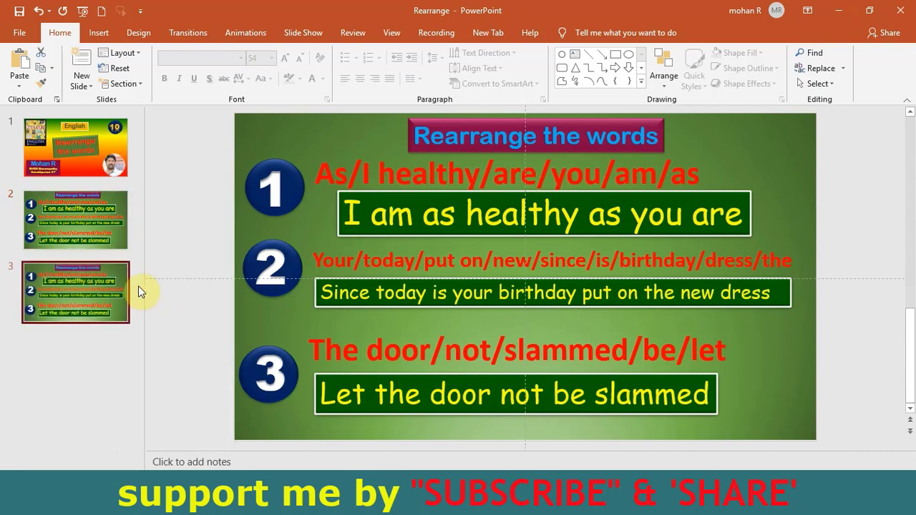
click(113, 228)
click(116, 285)
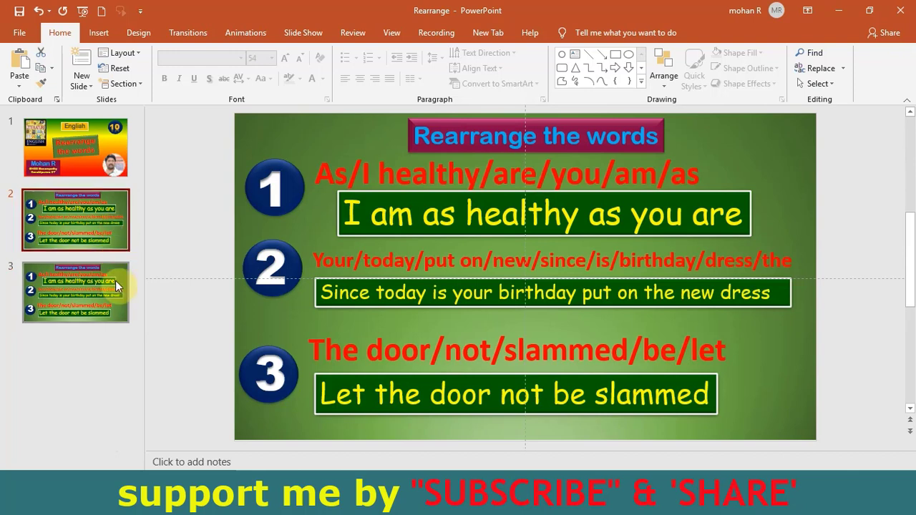
click(279, 199)
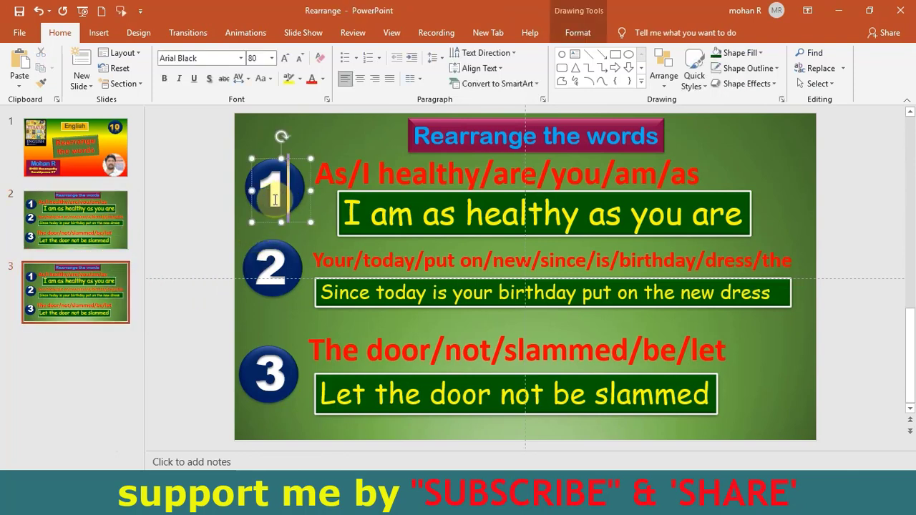
- Change slide 3's circle numbers from 1 and 2 to 4 and 5, then return to the title slide
key(BackSpace)
text(4)
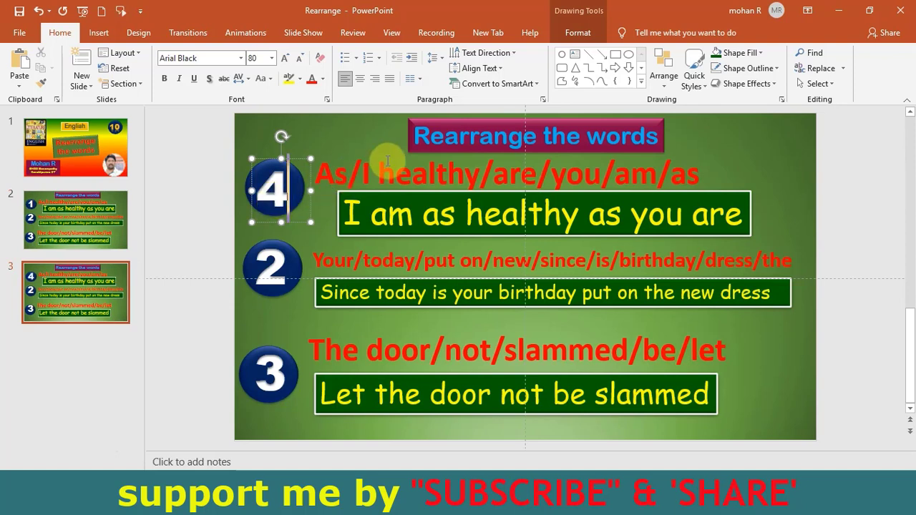
click(394, 158)
click(423, 214)
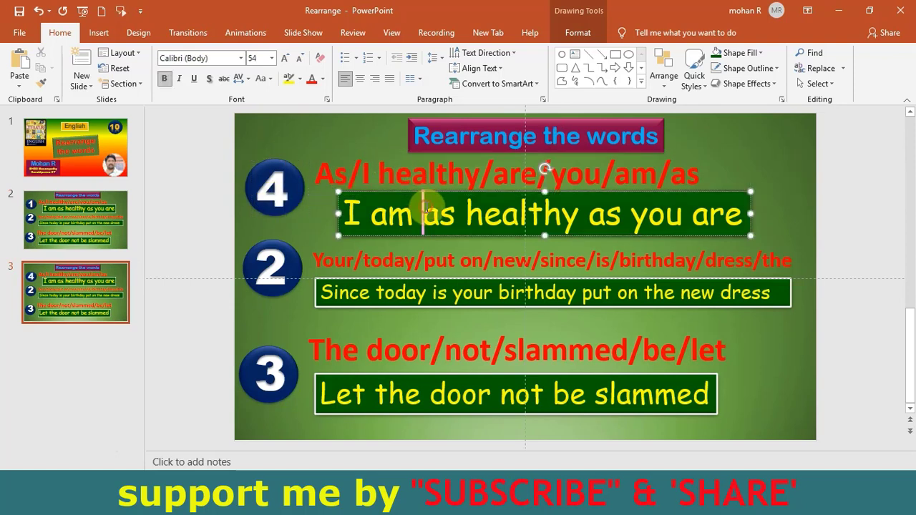
click(288, 260)
key(BackSpace)
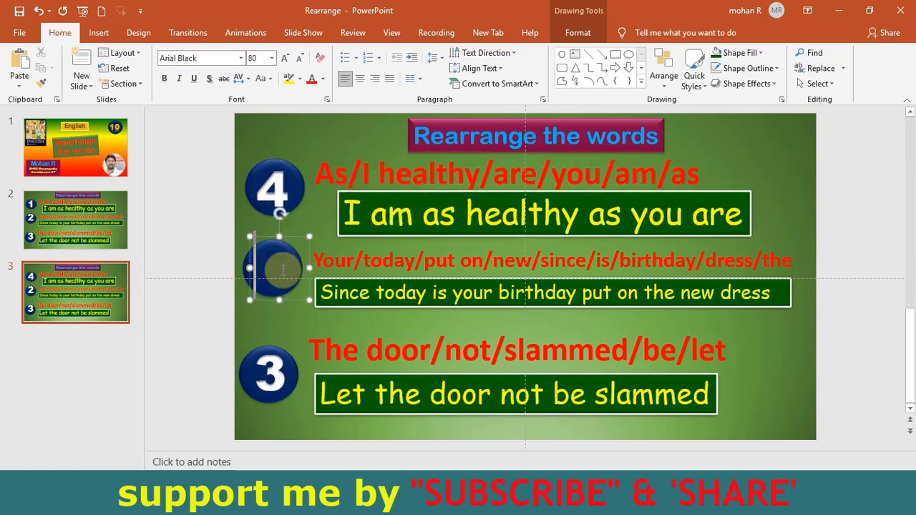
text(5)
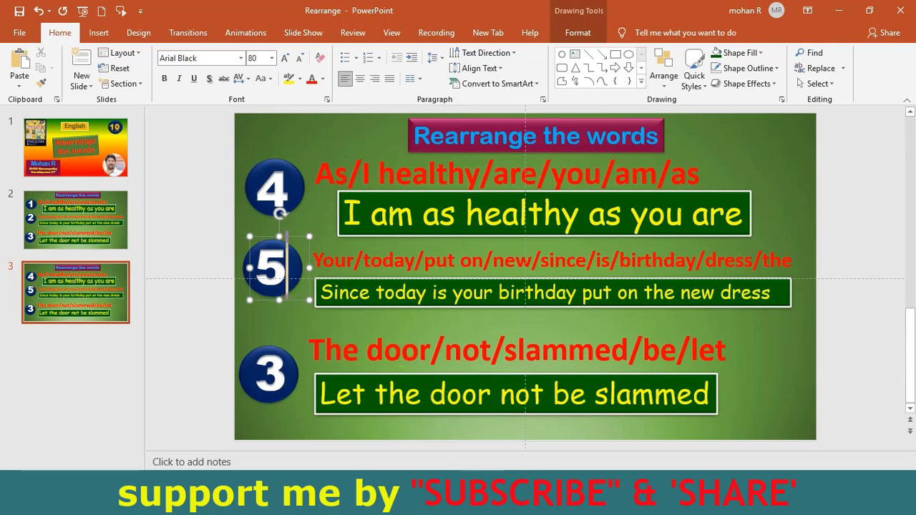
click(91, 151)
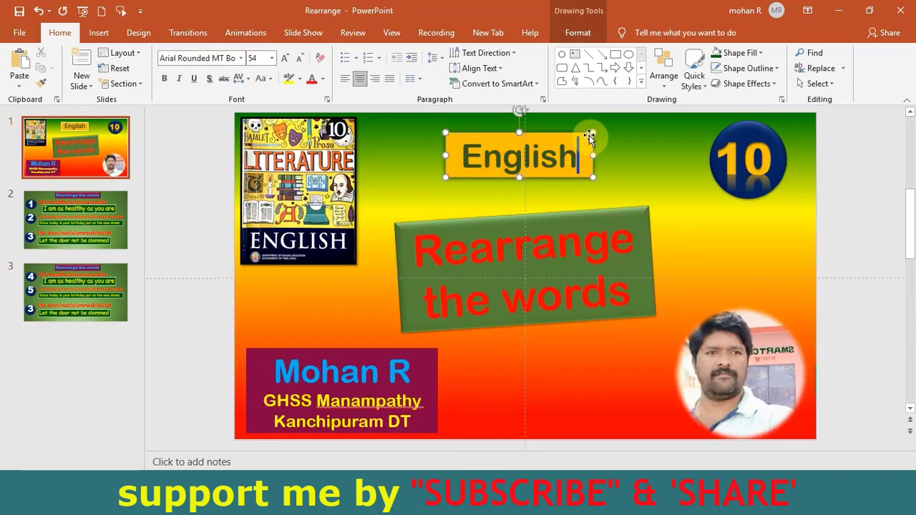
- Inspect the title slide's LITERATURE book cover picture and 10 badge
click(679, 170)
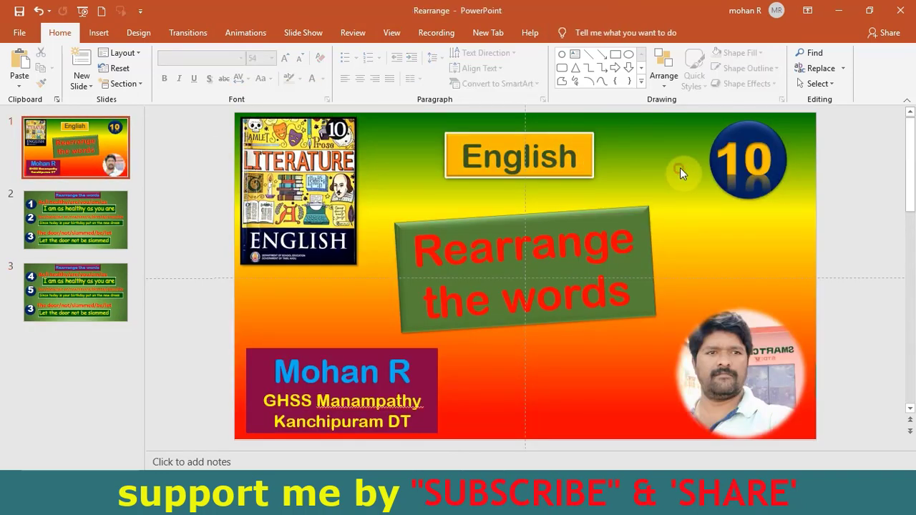
click(307, 169)
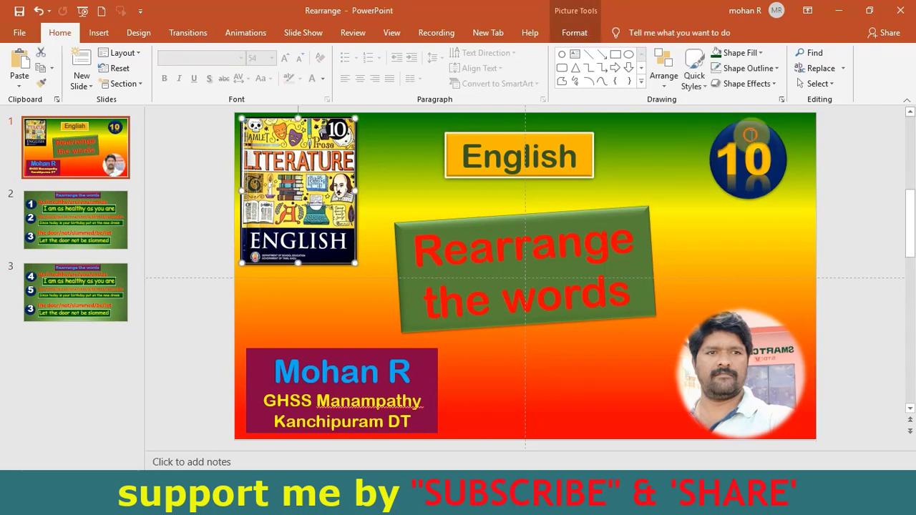
click(746, 157)
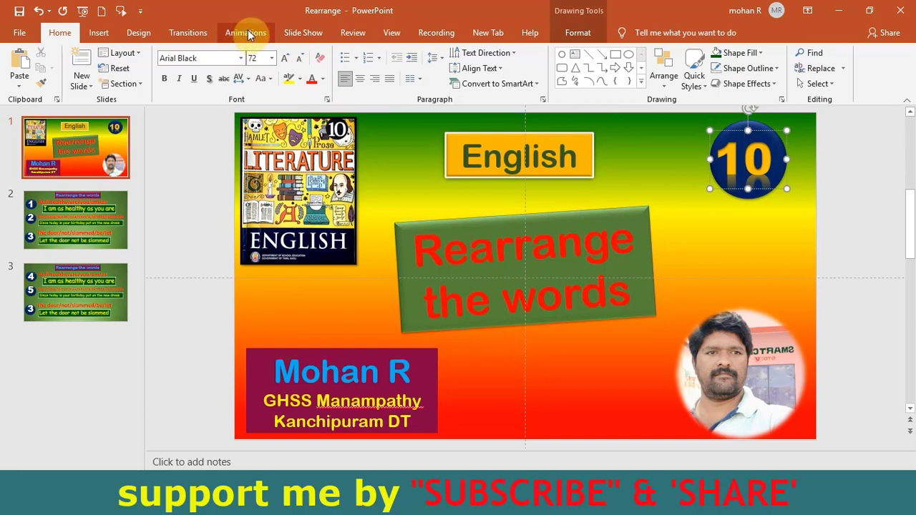
- Look over the Animations, Transitions and Recording tools, then select the Rearrange the words title and English label
click(245, 33)
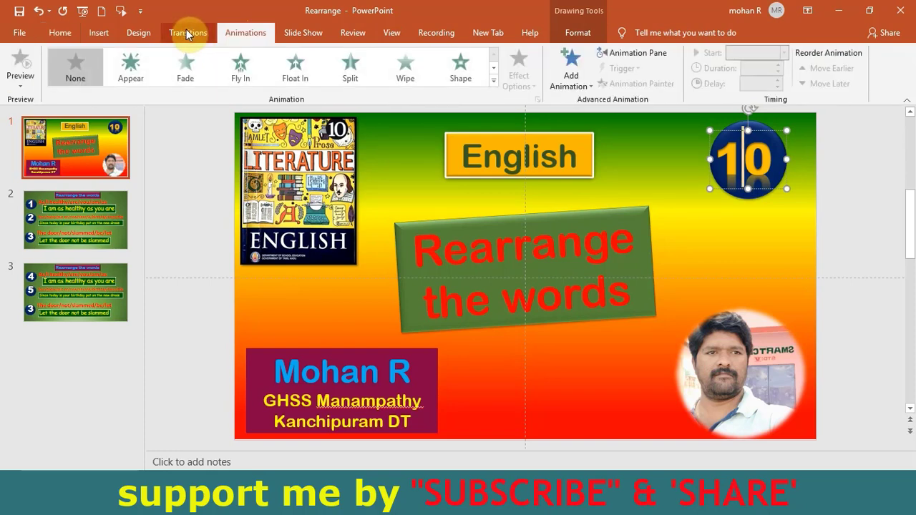
click(187, 33)
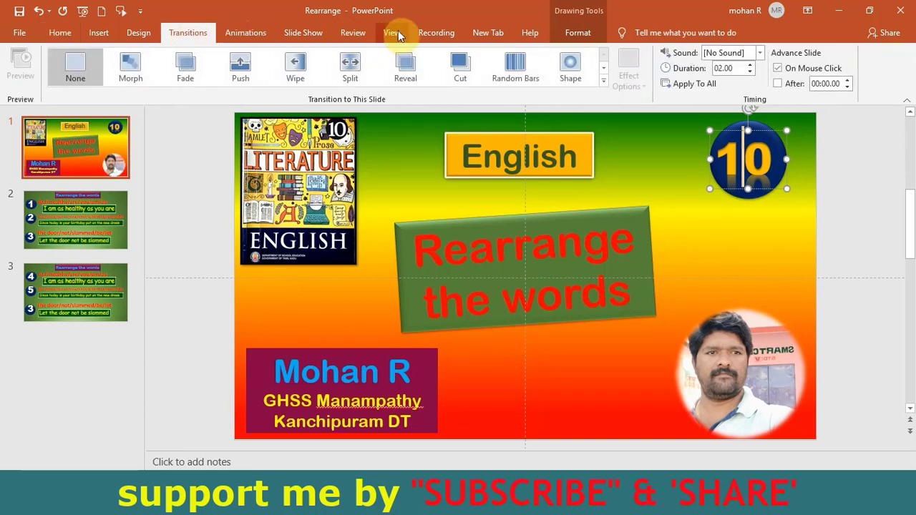
click(452, 33)
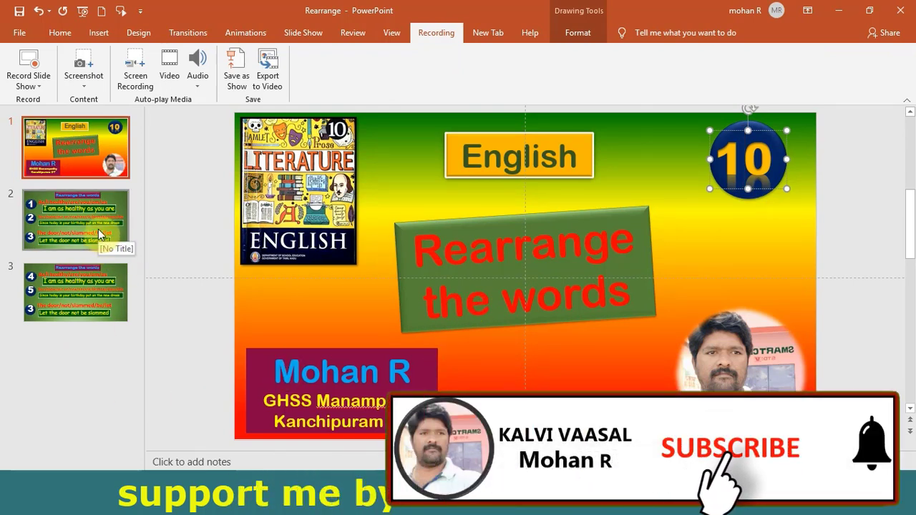
click(535, 246)
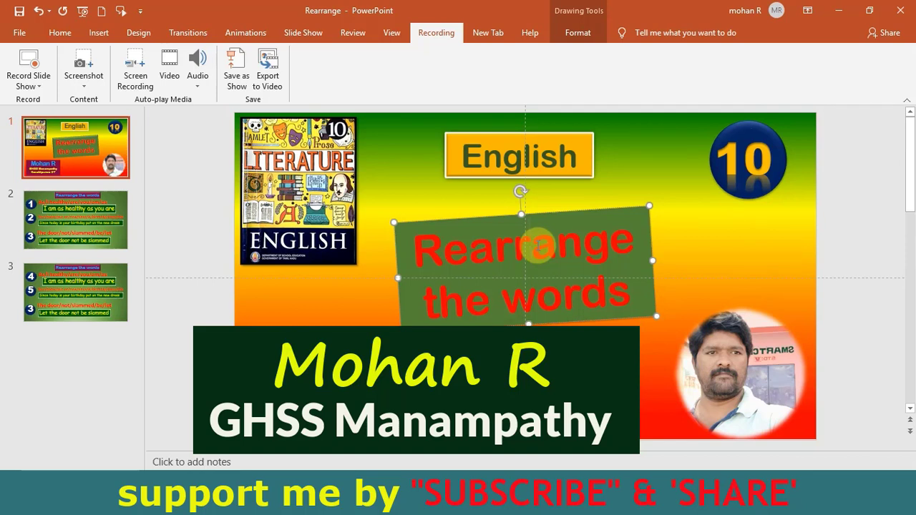
click(584, 154)
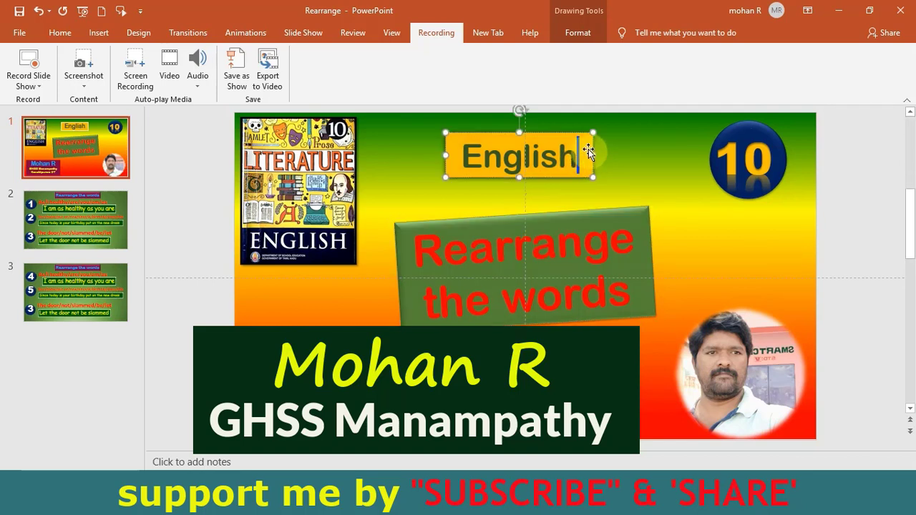